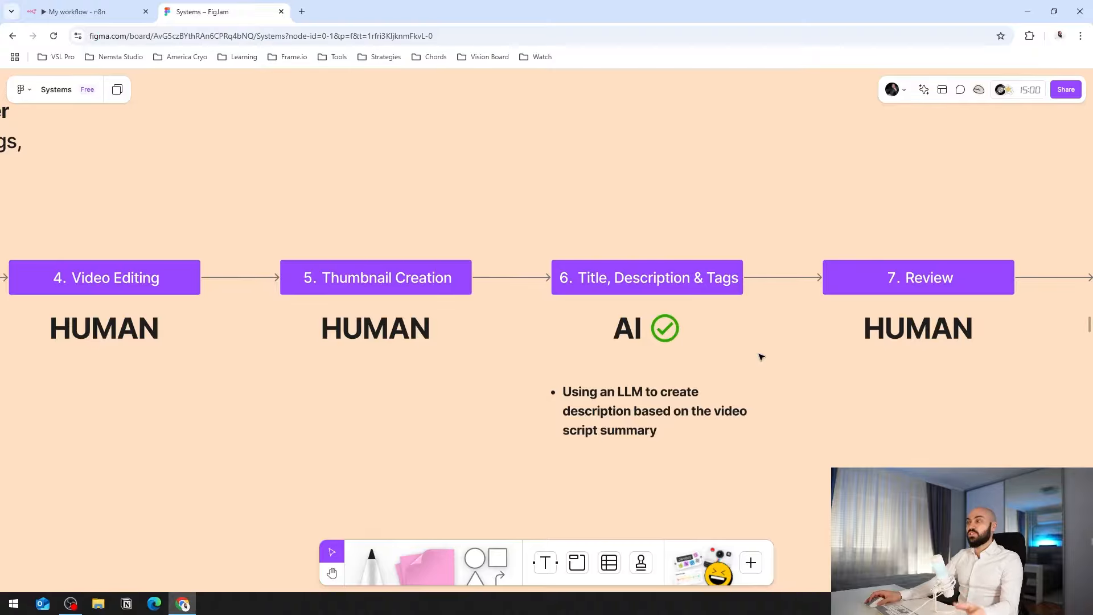
Examine the video production flowchart, from Video Ideation to Uploading, and the benefits listed beneath it.
scroll(761, 356, right, 4)
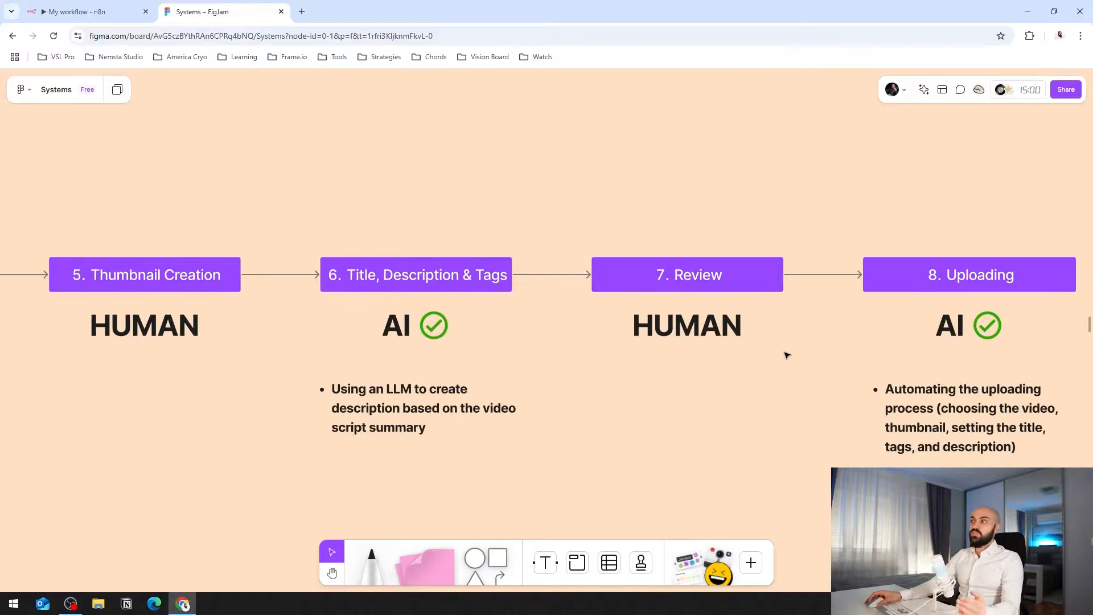
scroll(786, 355, right, 5)
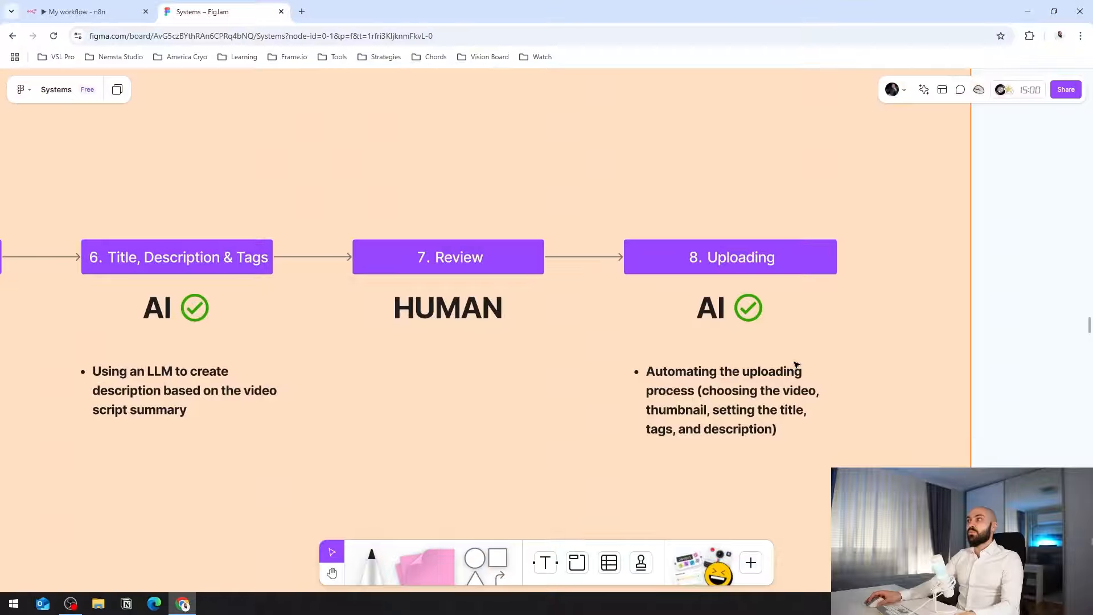
key(shift+1)
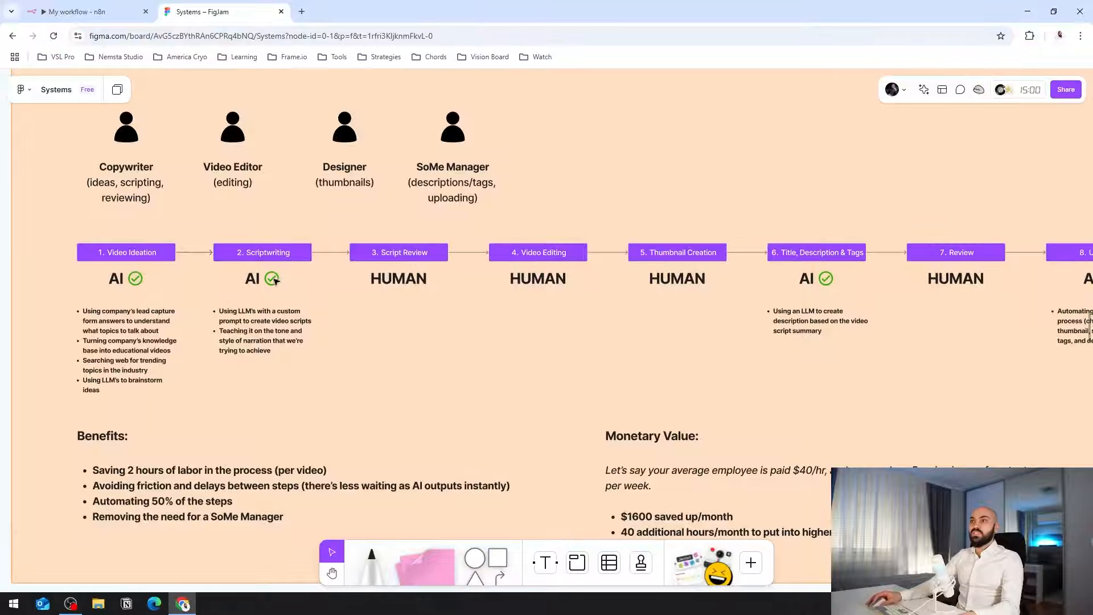
scroll(839, 287, right, 5)
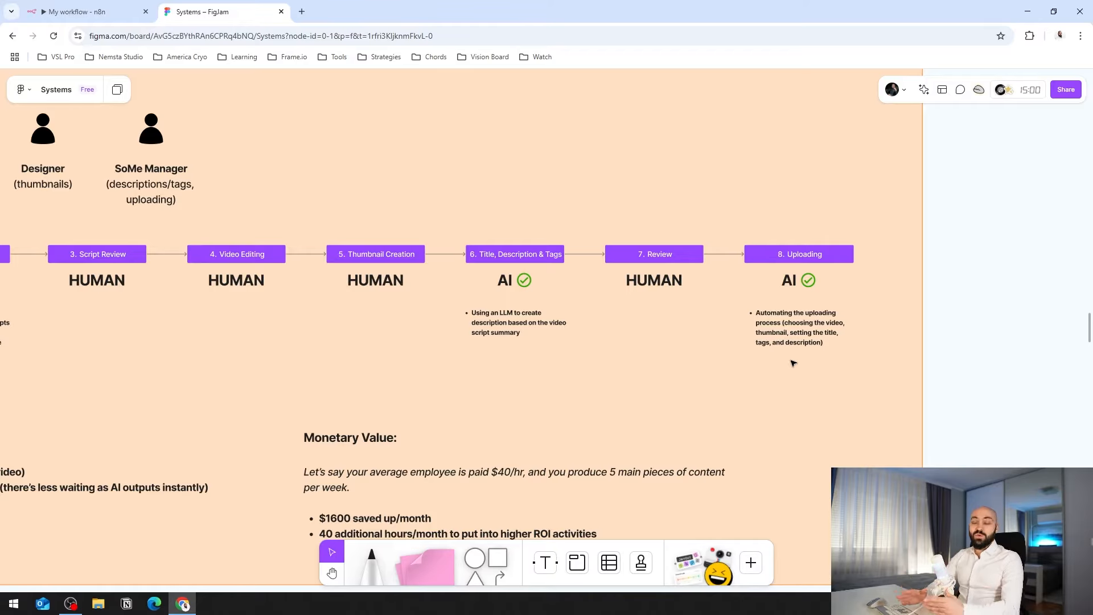
scroll(679, 336, left, 7)
scroll(496, 358, up, 3)
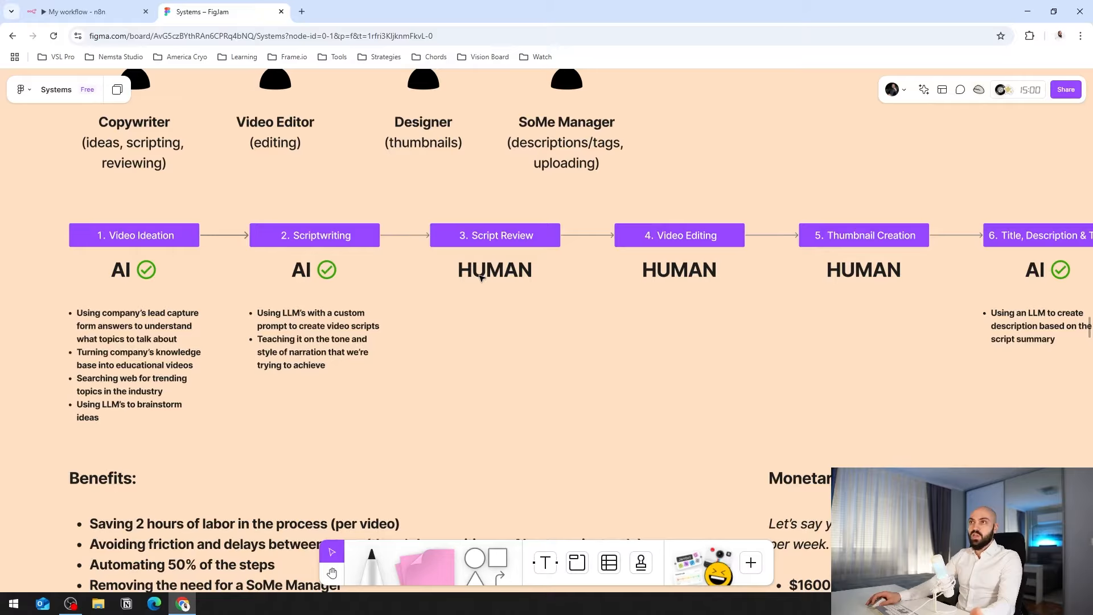
scroll(481, 277, right, 6)
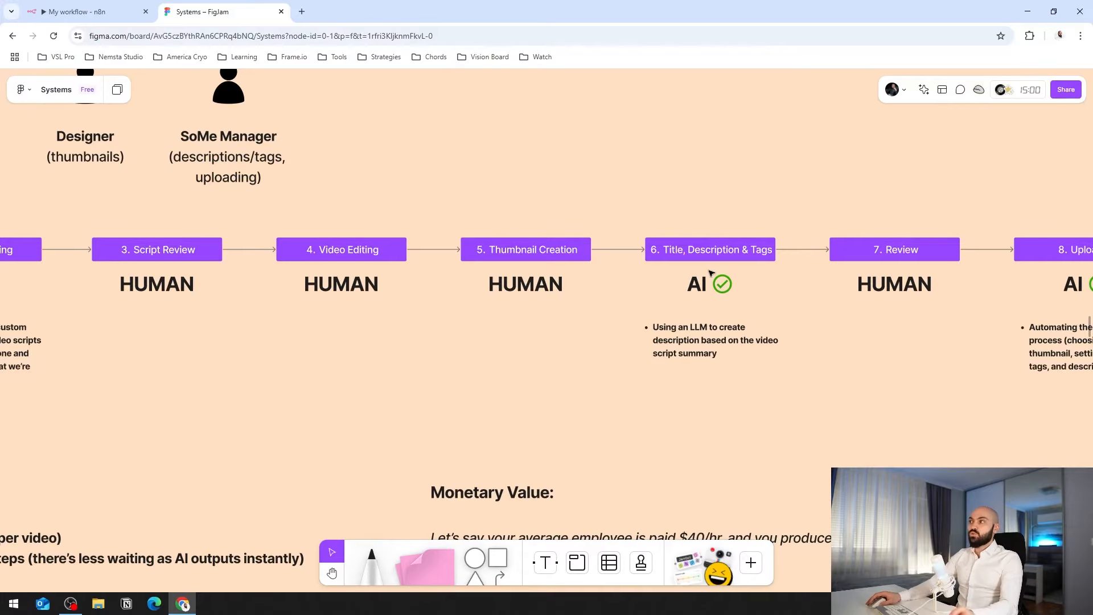
scroll(946, 335, right, 6)
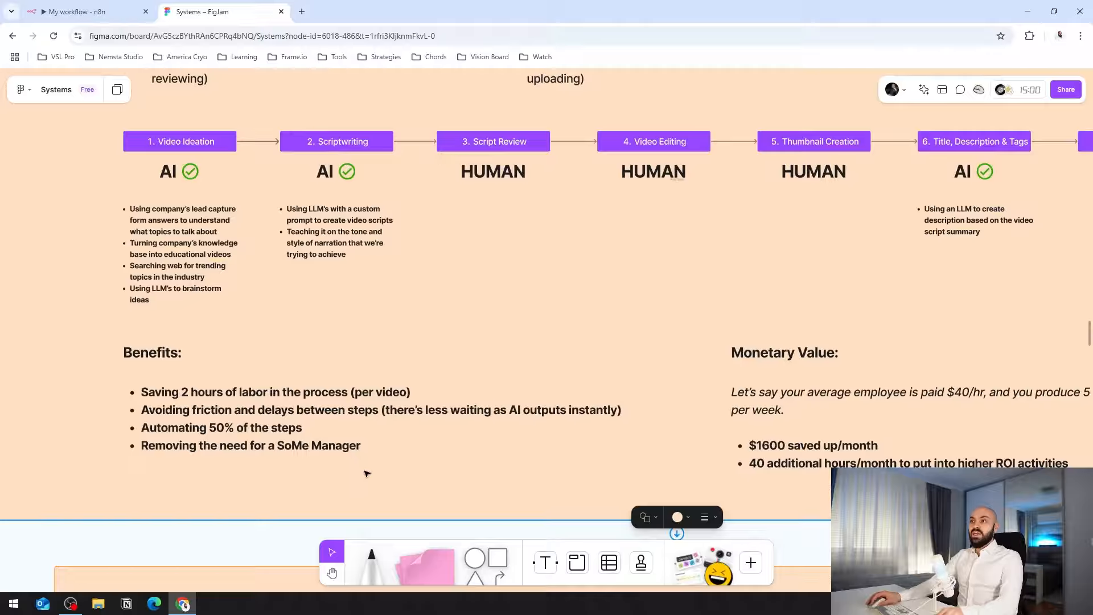
click(380, 473)
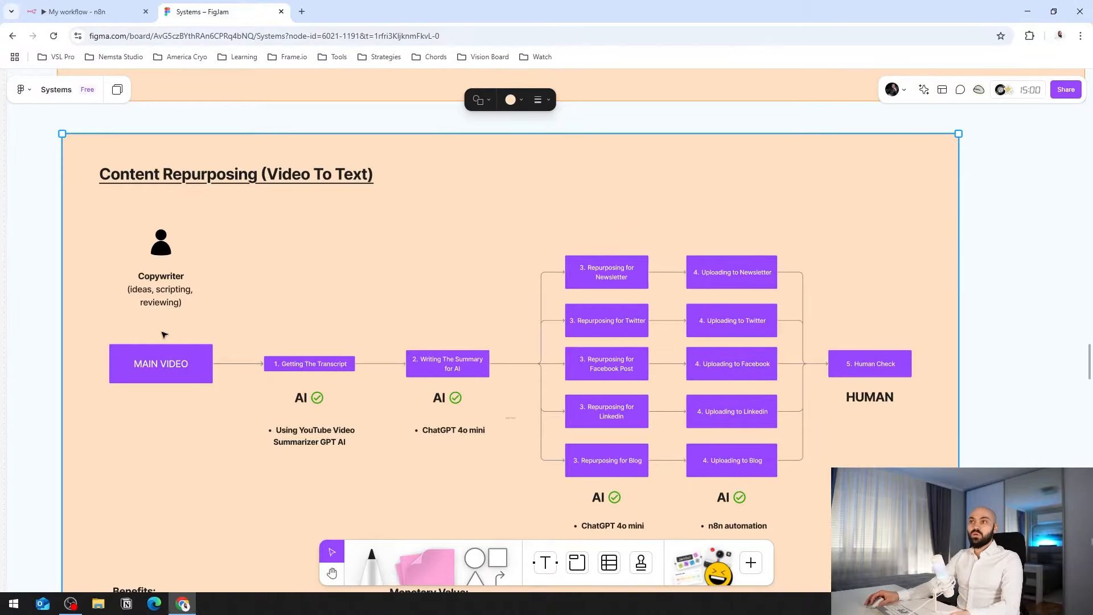
Examine the Content Repurposing (Video To Text) flowchart and its benefits and monetary value sections.
scroll(153, 350, up, 5)
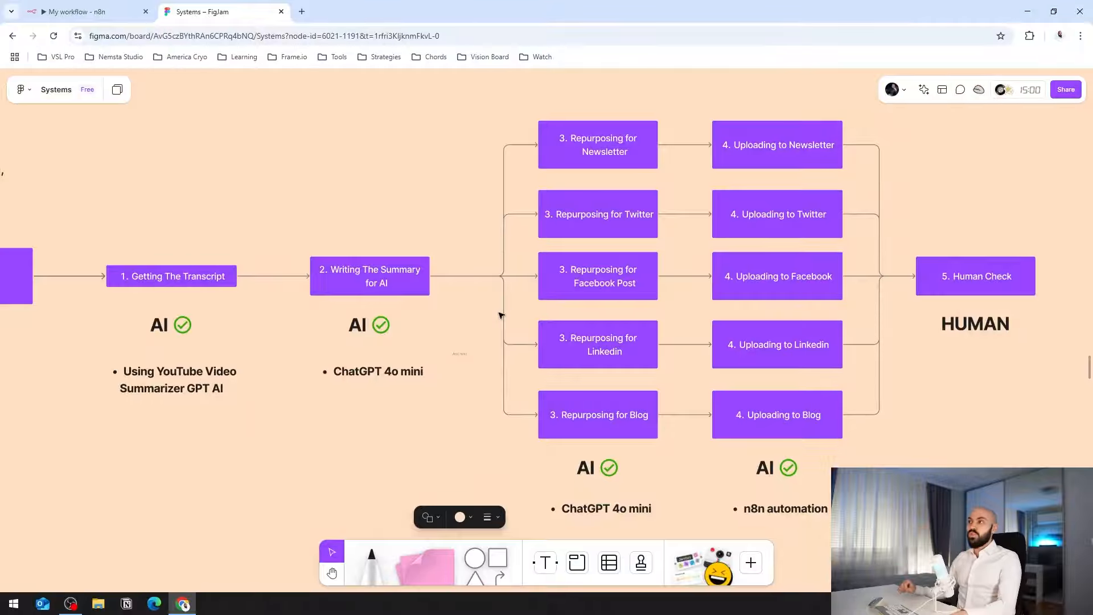
scroll(683, 370, down, 1)
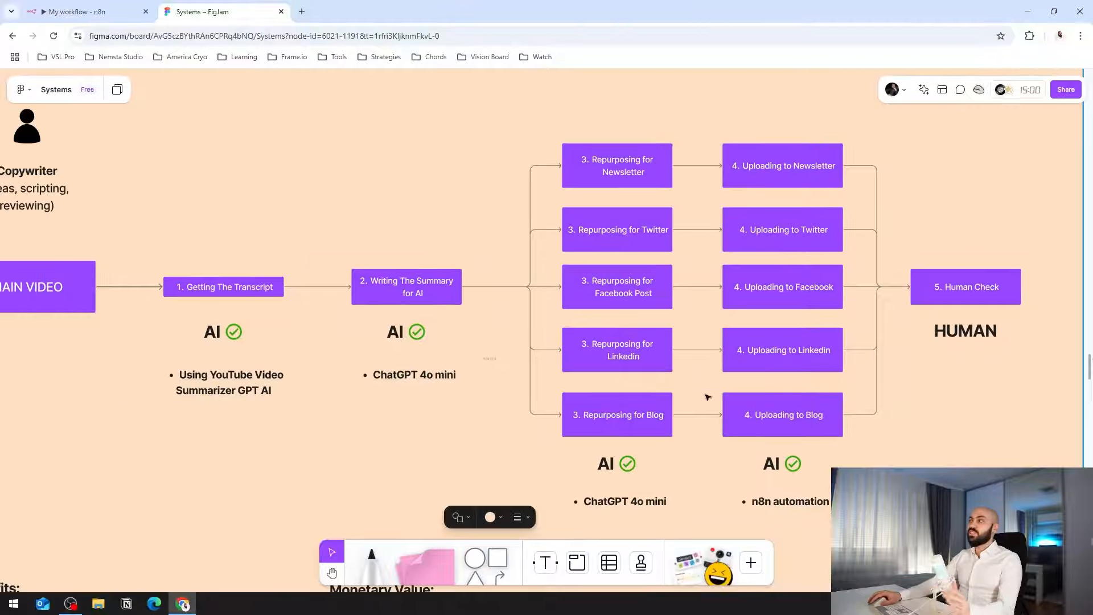
scroll(643, 404, down, 3)
scroll(620, 216, down, 4)
scroll(421, 330, up, 4)
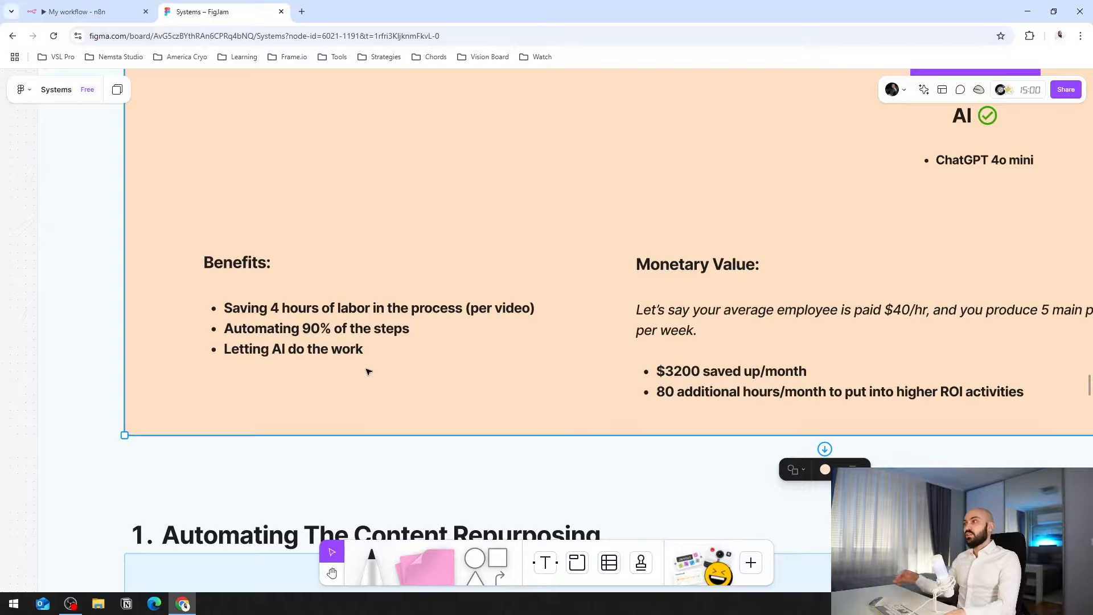
scroll(367, 372, right, 5)
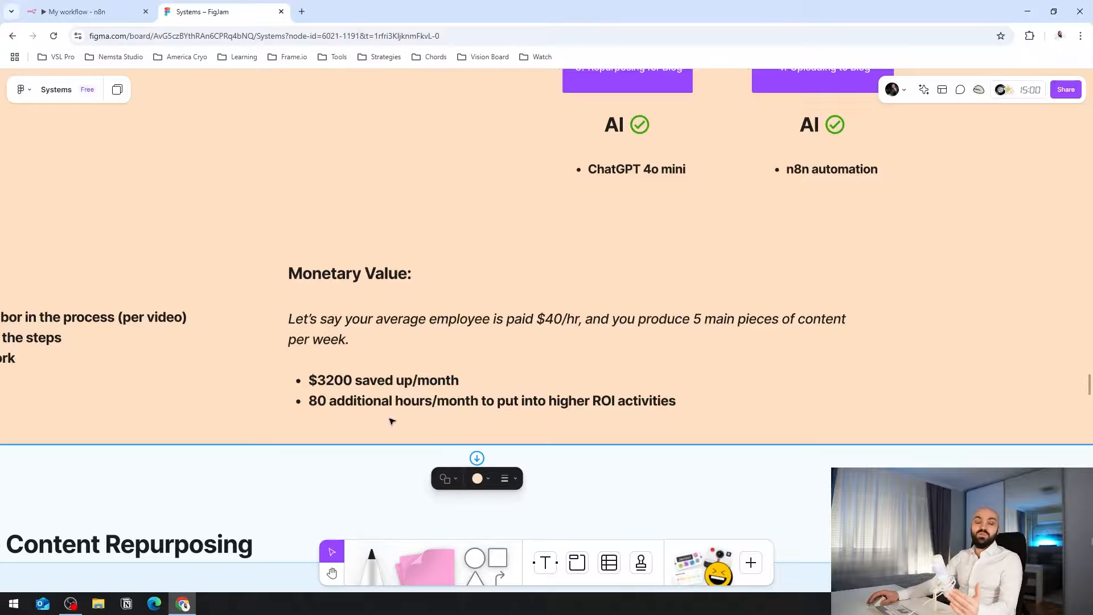
Switch to the n8n workflow and add a Schedule Trigger node to the empty canvas.
key(ctrl+Tab)
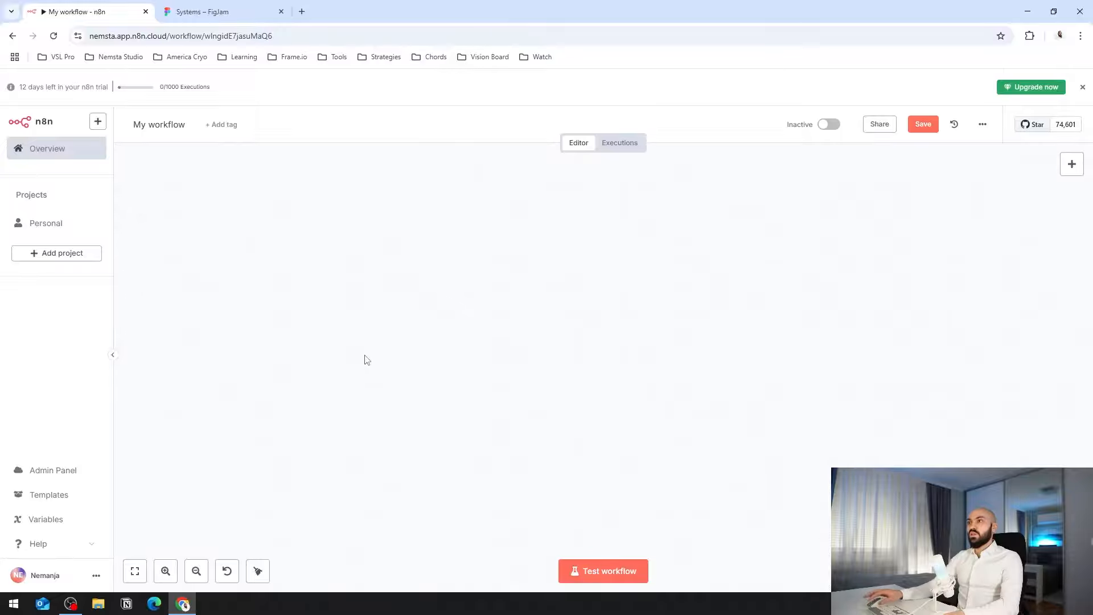
right_click(222, 255)
click(256, 270)
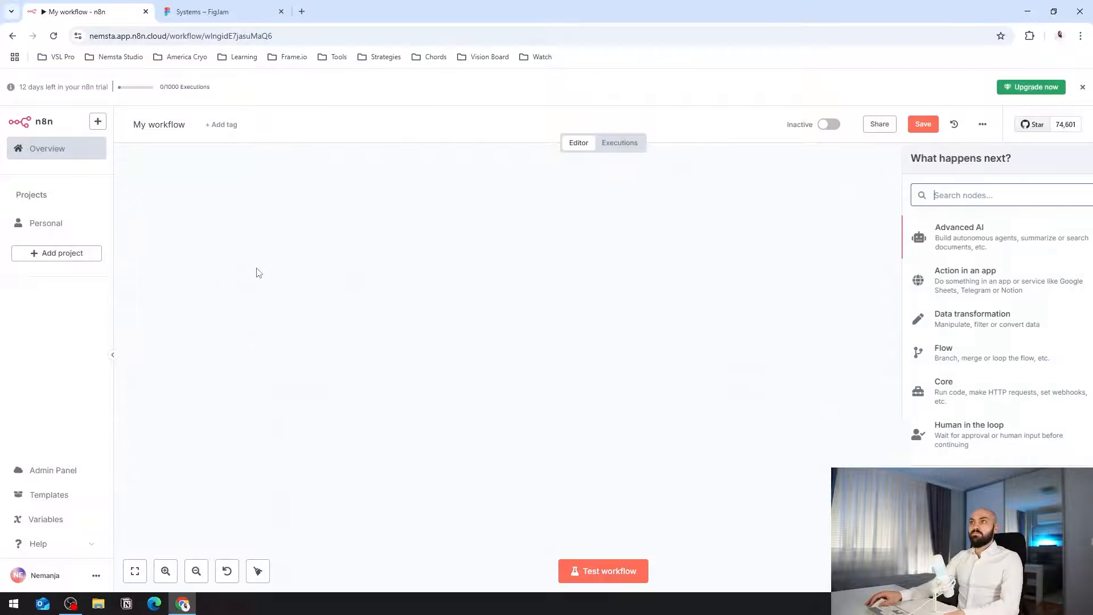
text(sched)
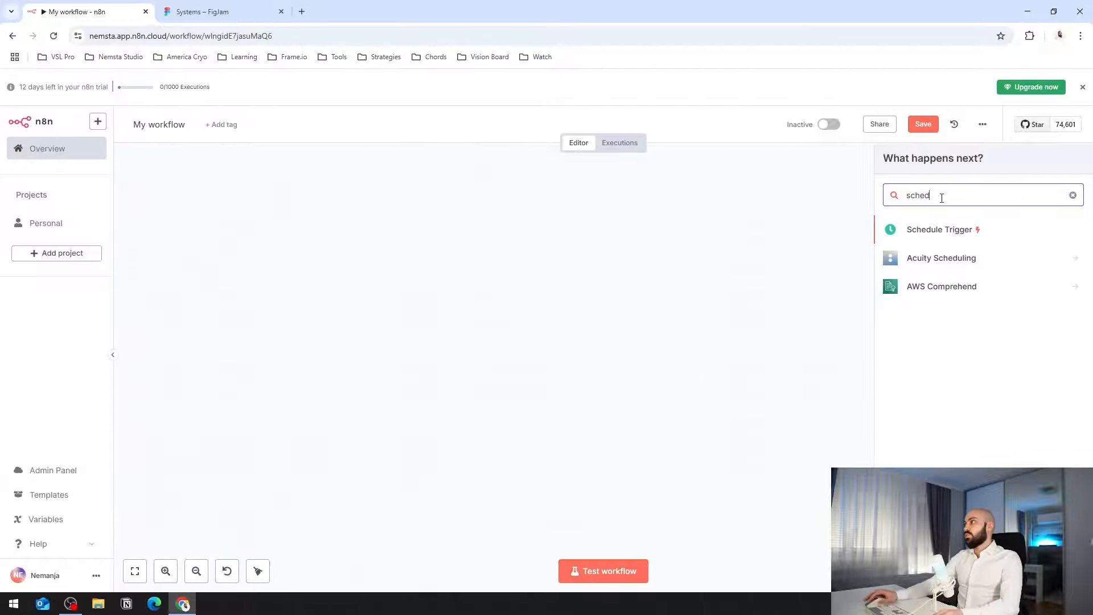
click(969, 234)
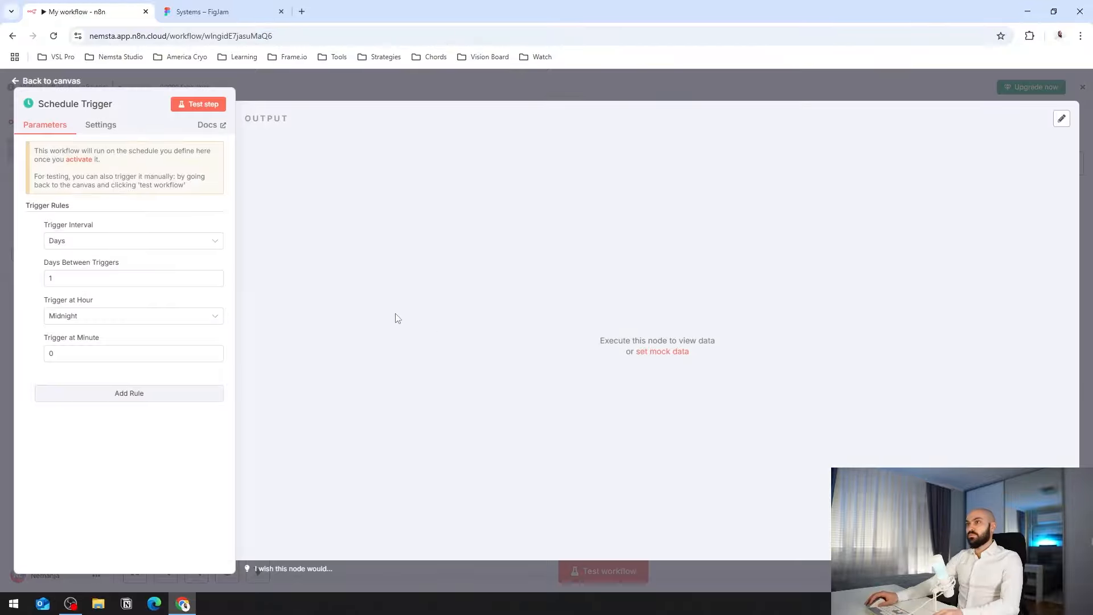
Set the Schedule Trigger's interval to Weeks and its weekday to Monday only.
click(115, 242)
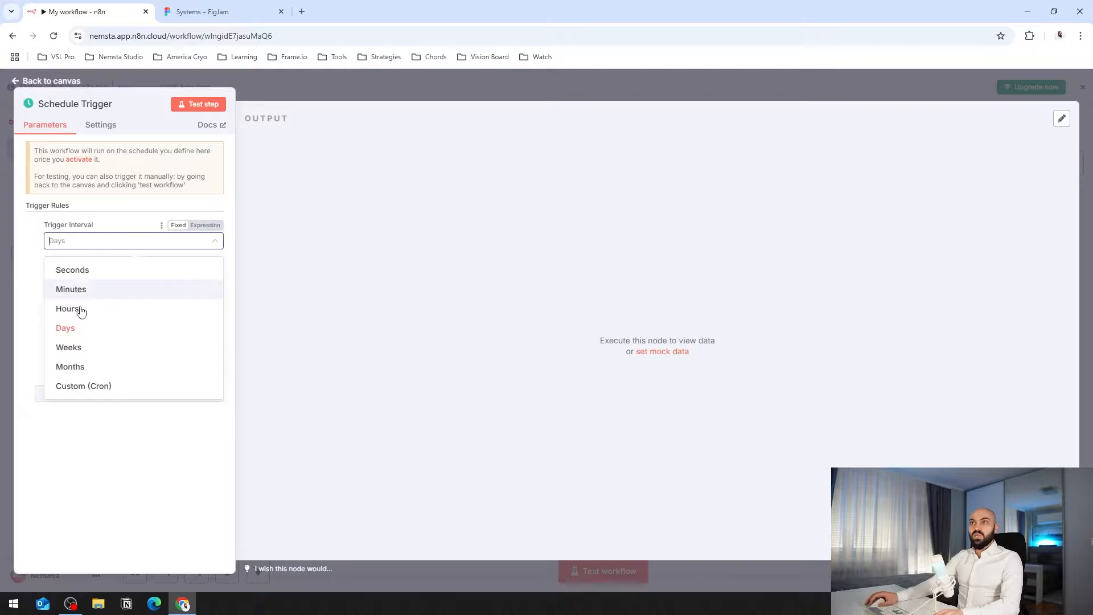
click(69, 348)
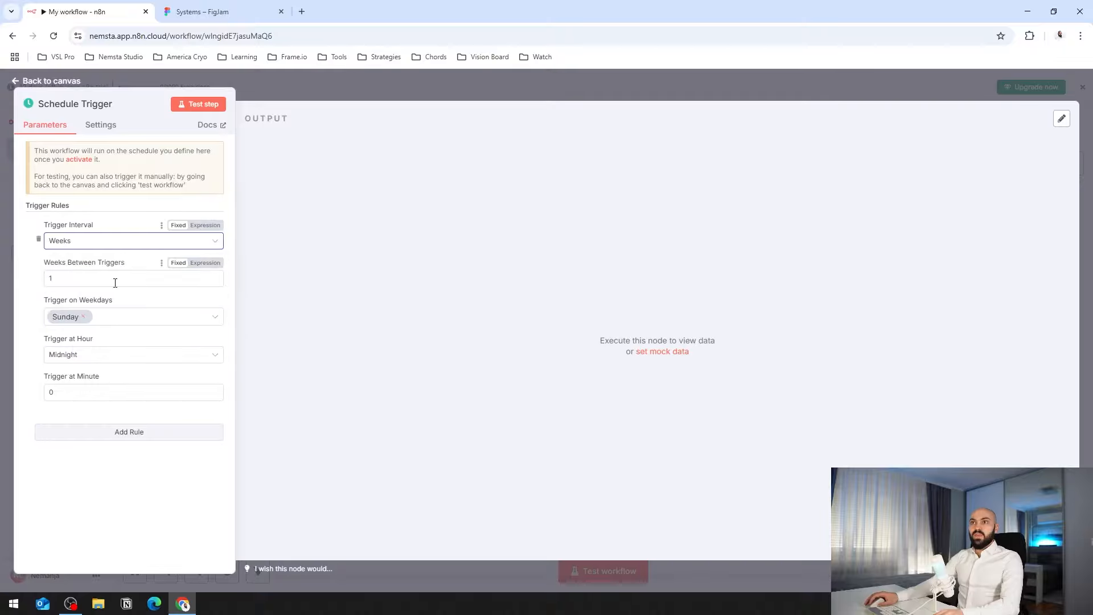
click(84, 317)
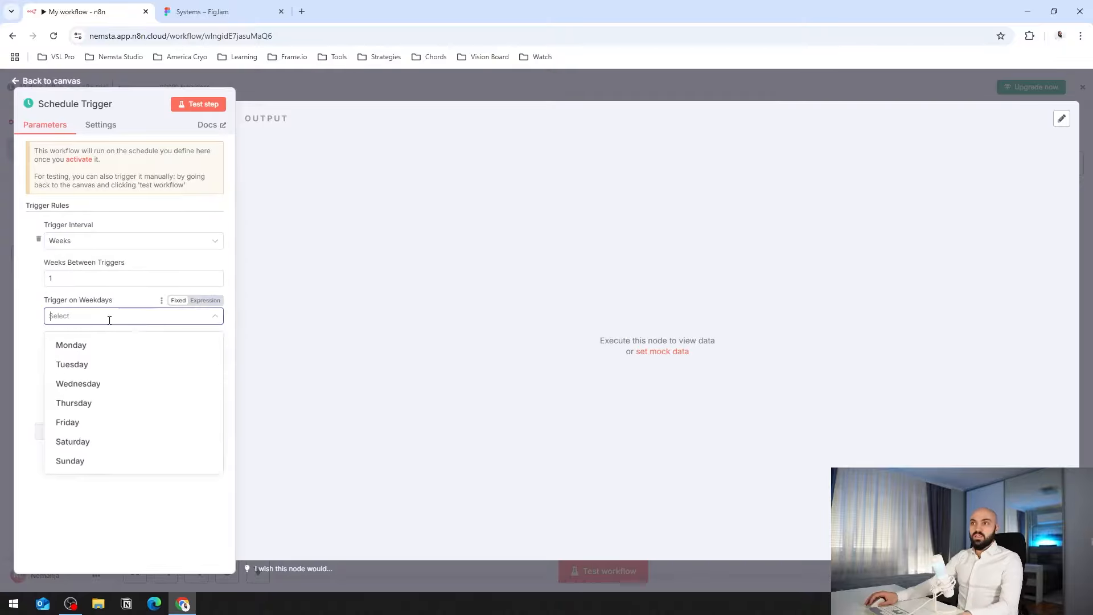
text(mon)
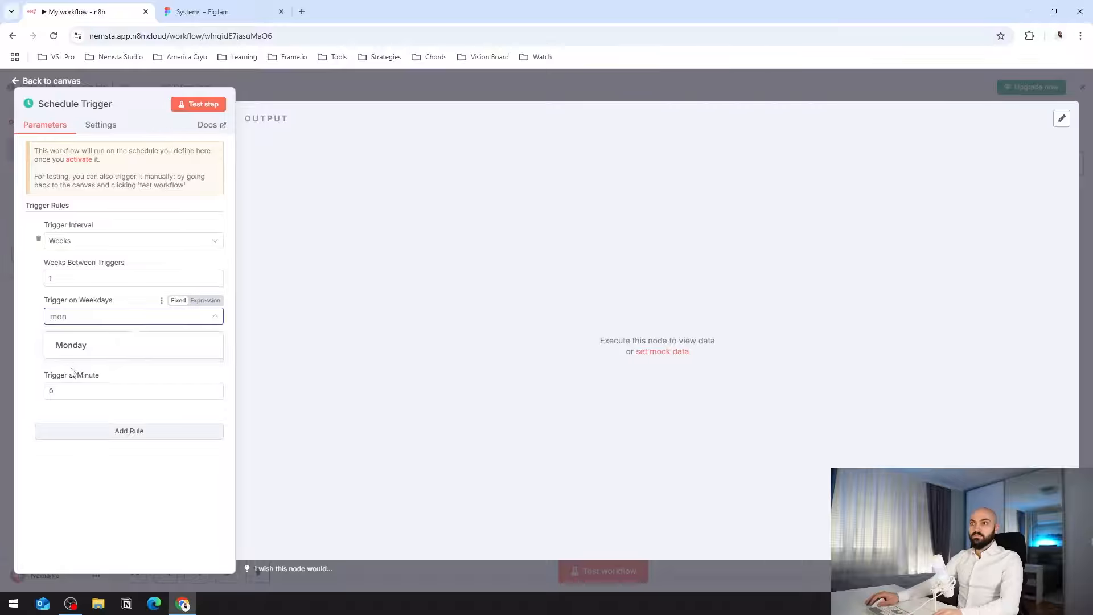
click(86, 346)
click(108, 534)
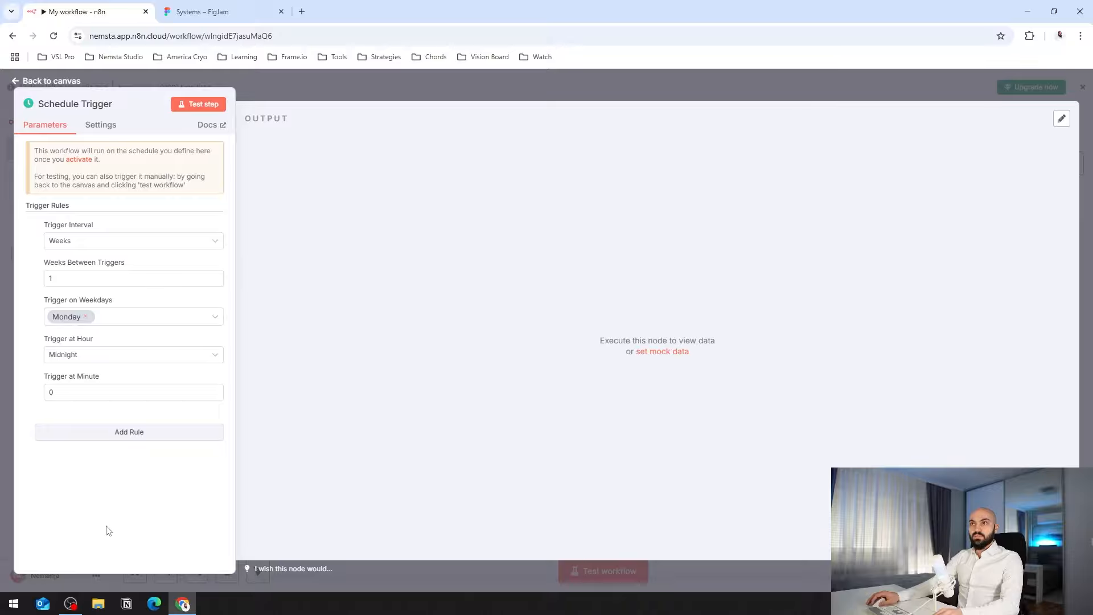
Set the Schedule Trigger's hour to 8am and return to the canvas.
click(105, 357)
scroll(90, 472, down, 1)
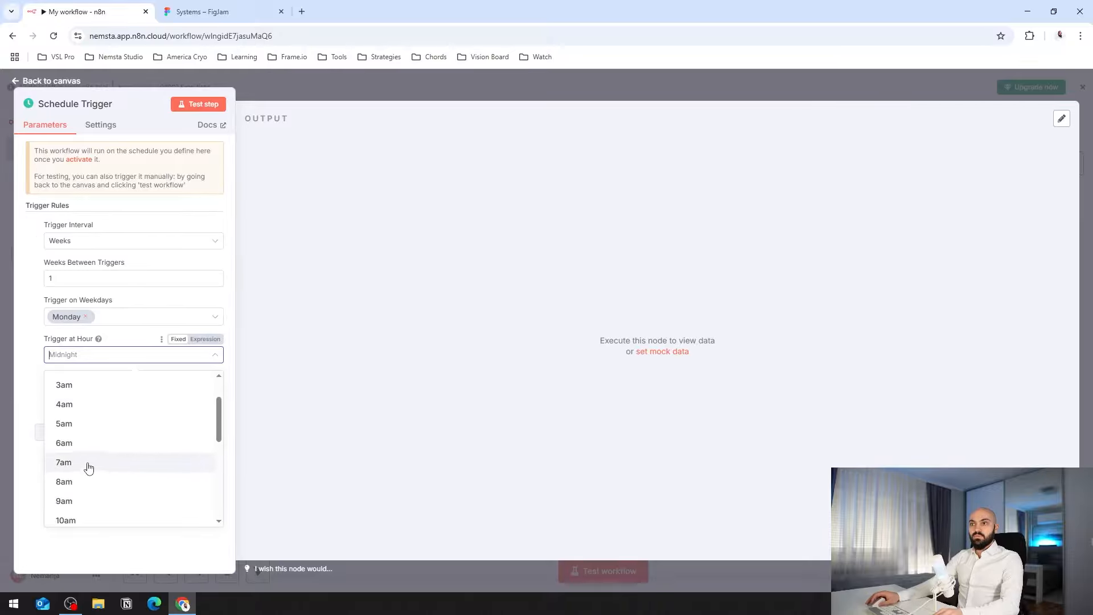
click(80, 483)
key(Escape)
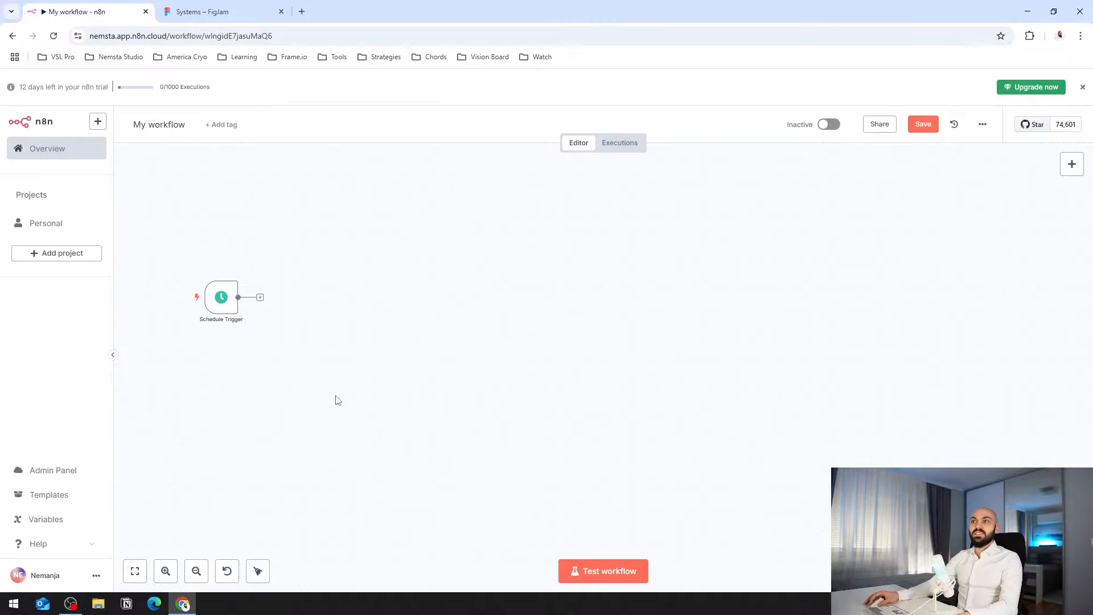
drag(336, 400, 176, 245)
mouse_move(269, 305)
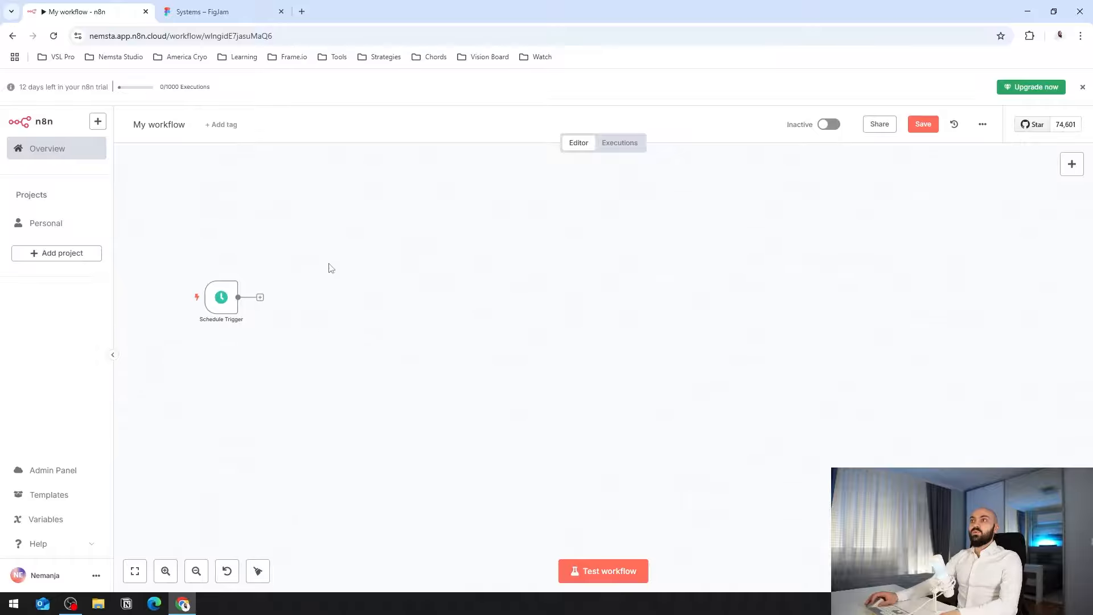
Create a new Google Sheets spreadsheet in a separate browser tab and name it "Content Repurposing".
click(302, 11)
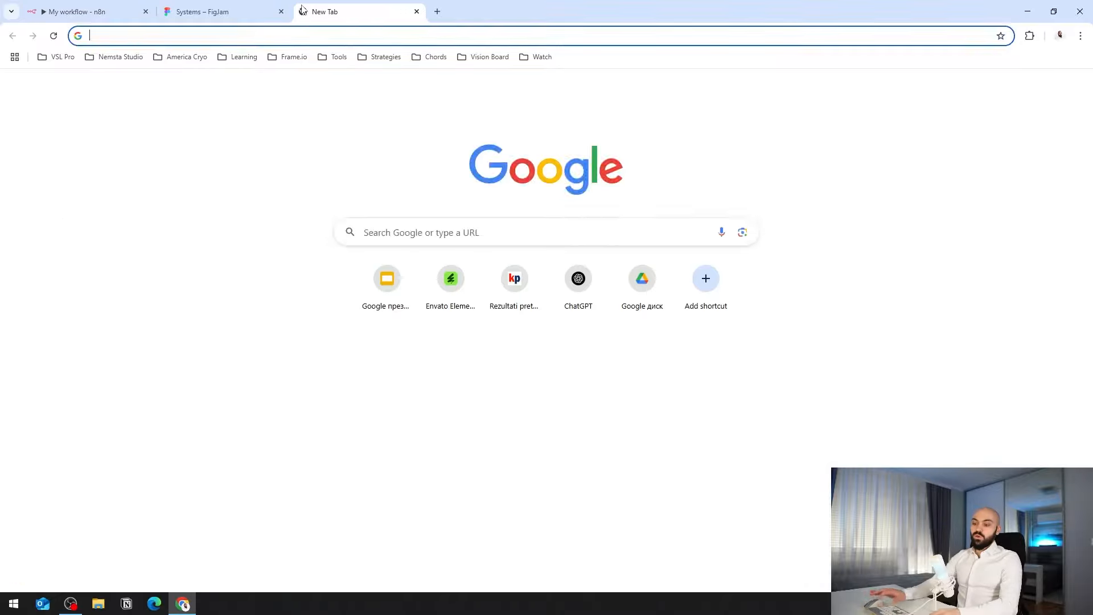
text(google sheets)
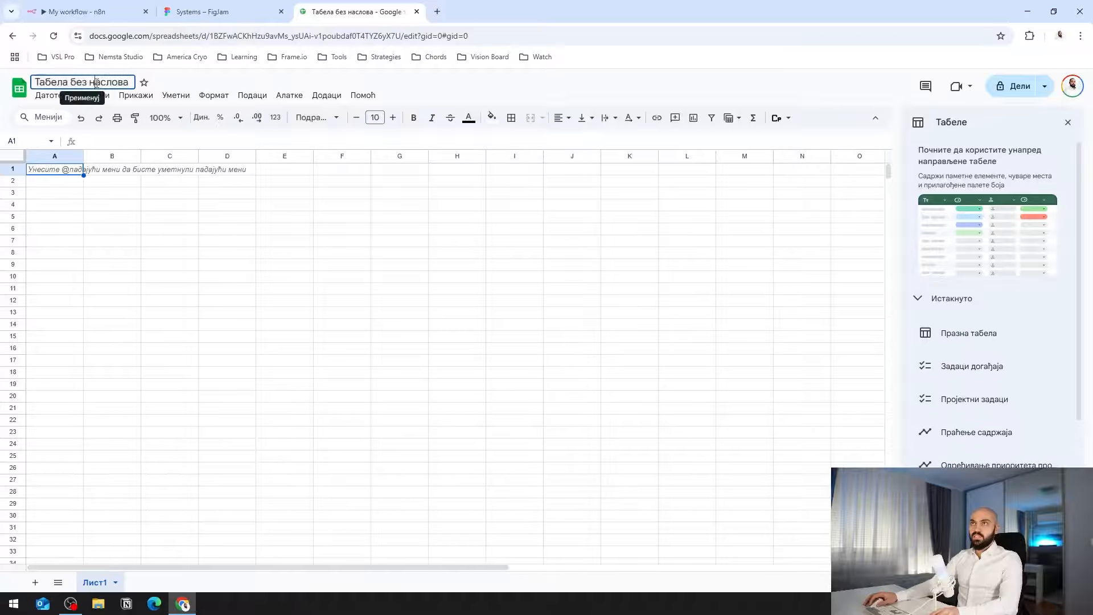
click(96, 83)
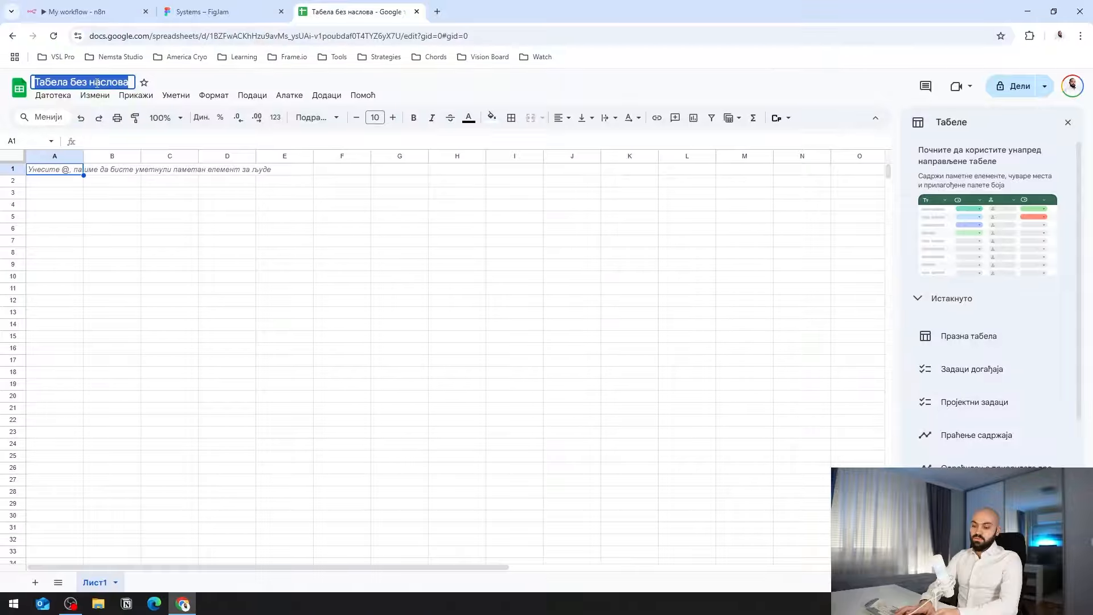
text(Content Repurp)
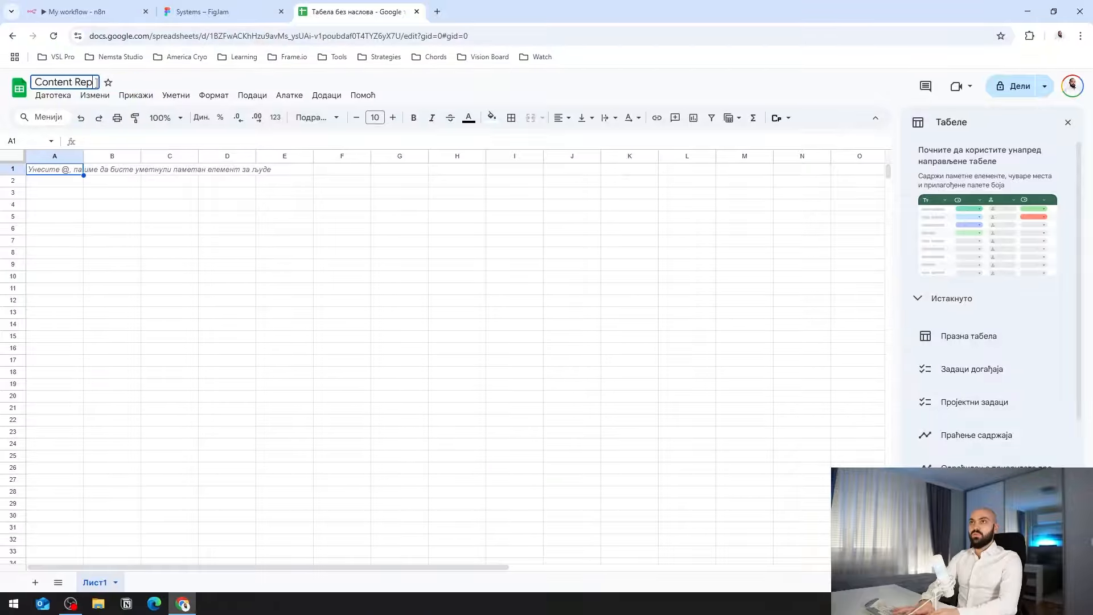
text(osing)
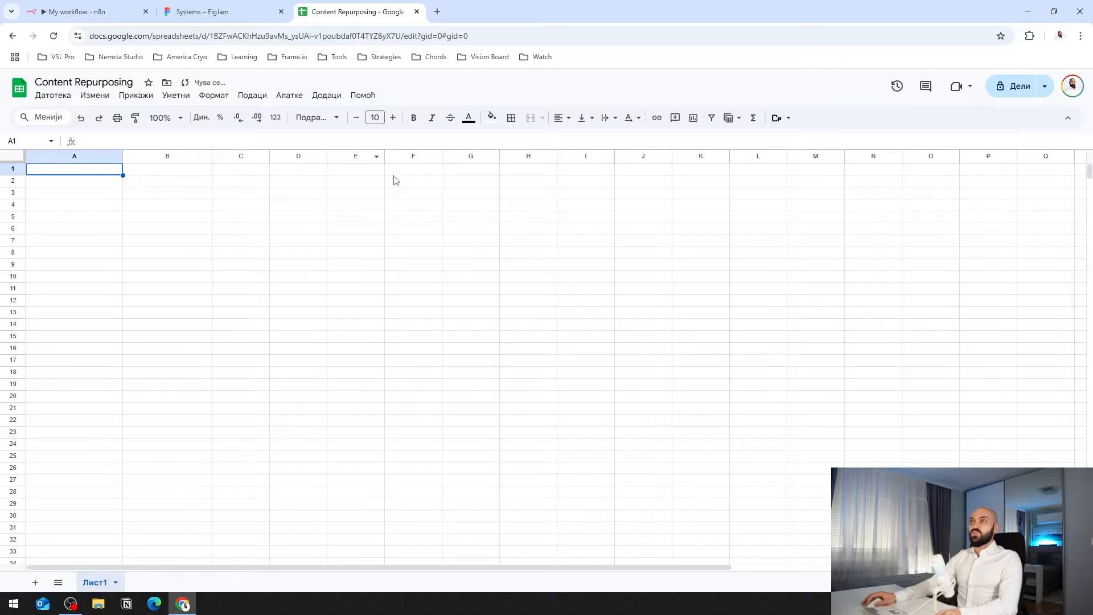
Delete columns H through Z from the spreadsheet, keeping only columns A to G.
click(166, 168)
click(241, 168)
click(308, 170)
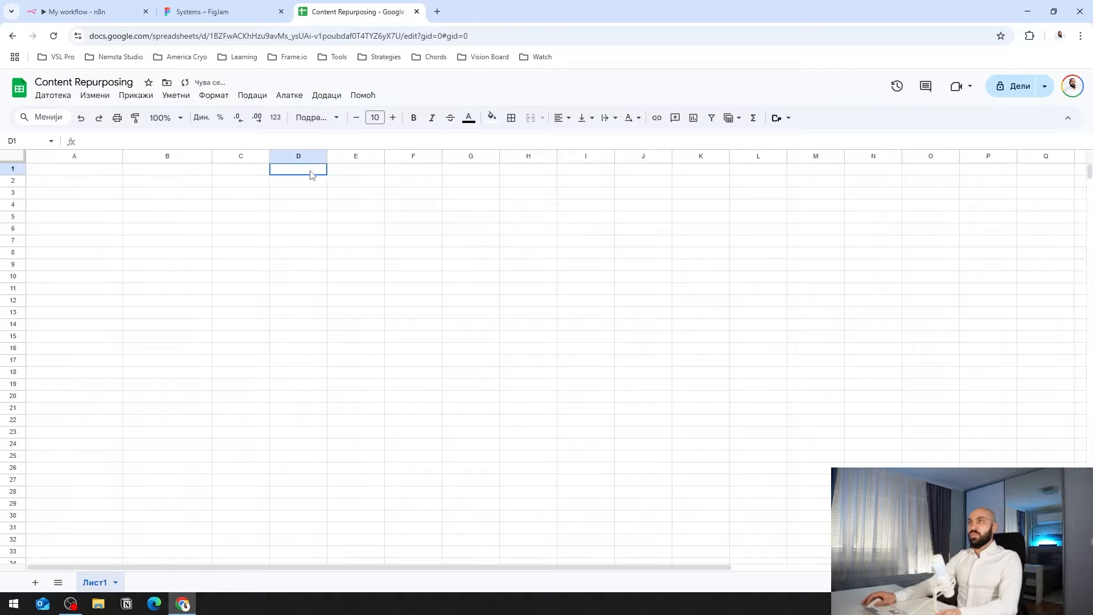
click(352, 170)
click(433, 168)
click(475, 172)
click(530, 156)
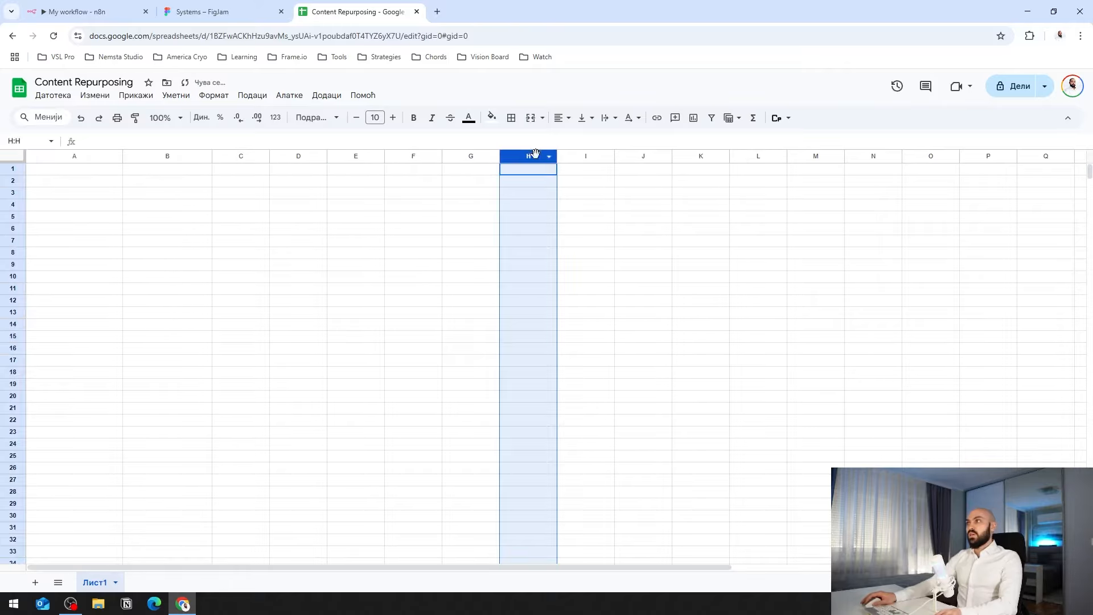
drag(484, 568, 820, 568)
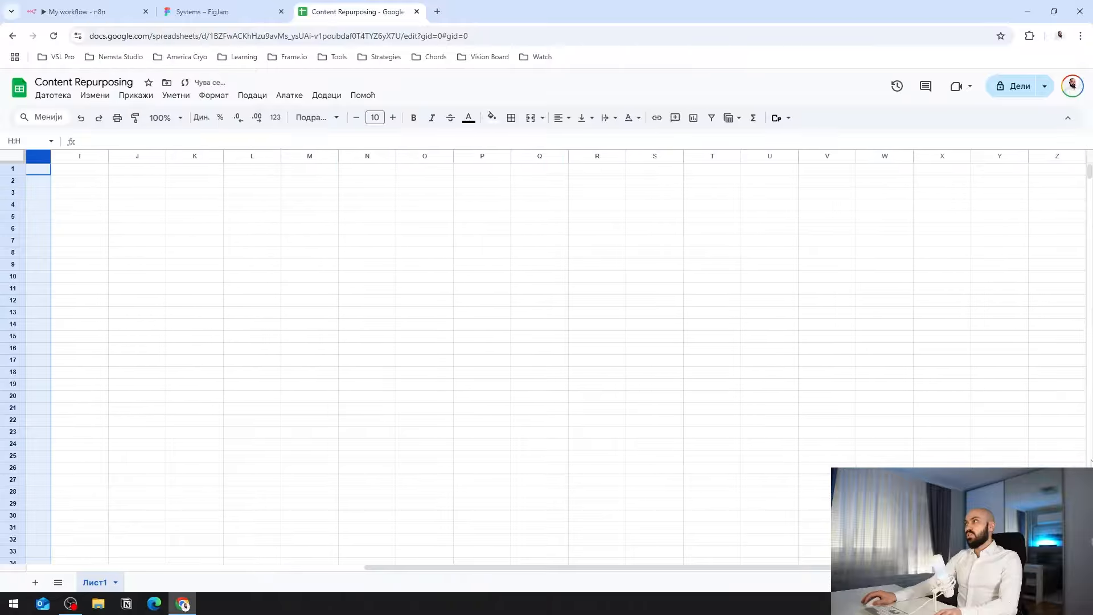
shift+click(1059, 157)
right_click(1047, 157)
click(905, 287)
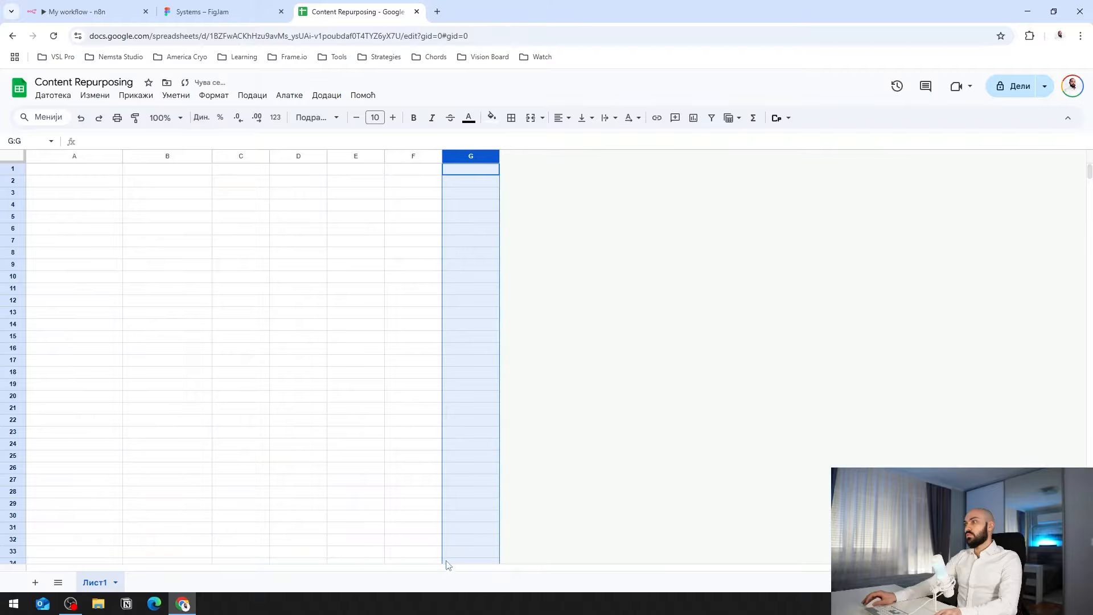
Rename the spreadsheet's only sheet as "Sheet 1".
double_click(93, 583)
text(Sheet 1)
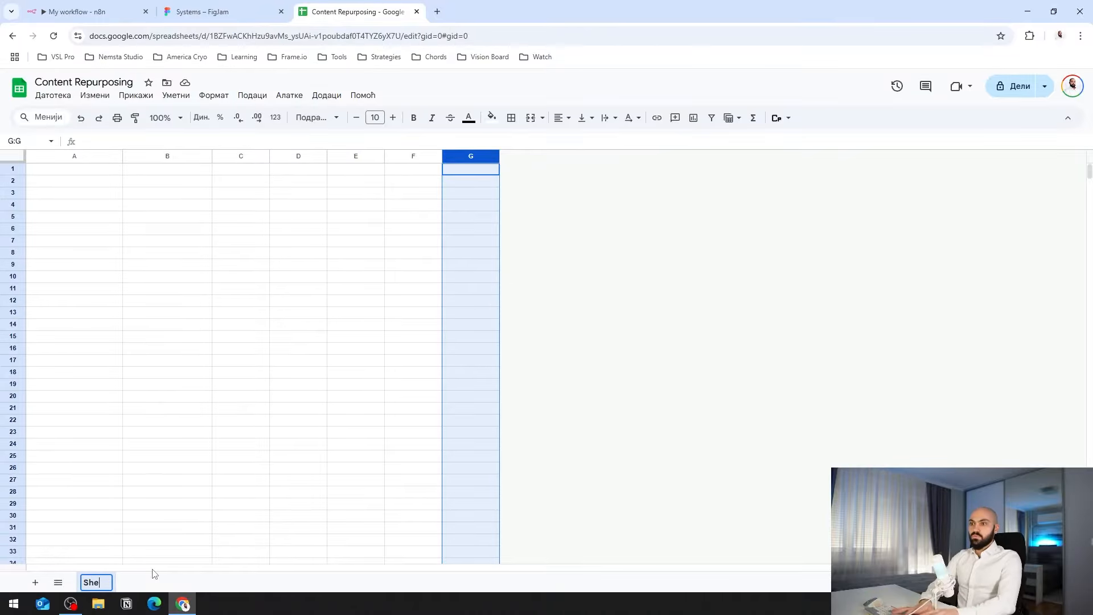
key(Return)
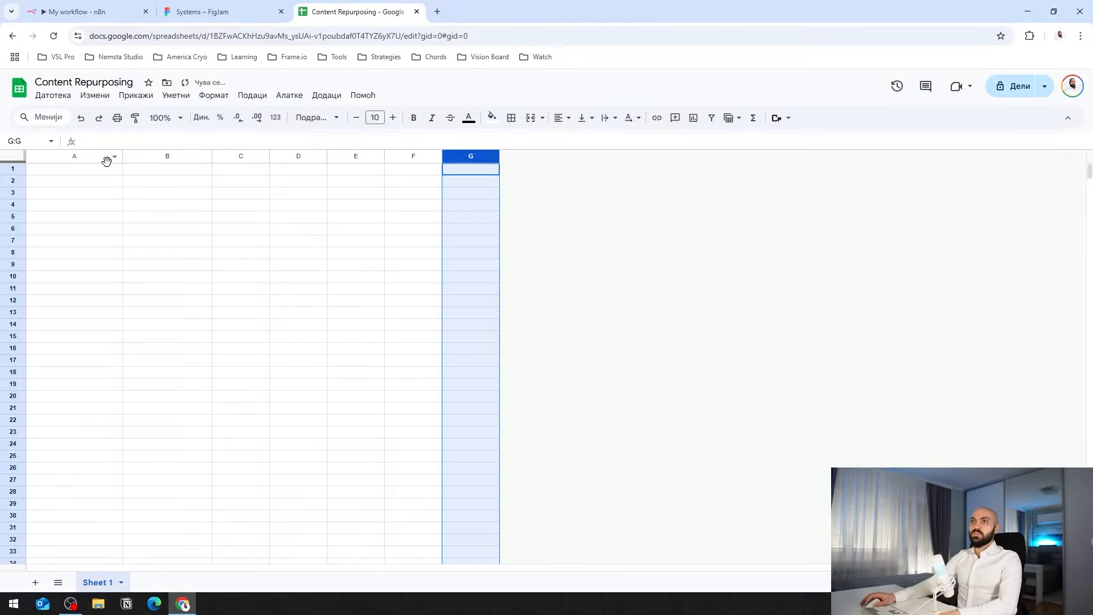
Enter the column headers "Video Link" in cell A1 and "Status" in cell B1.
double_click(84, 170)
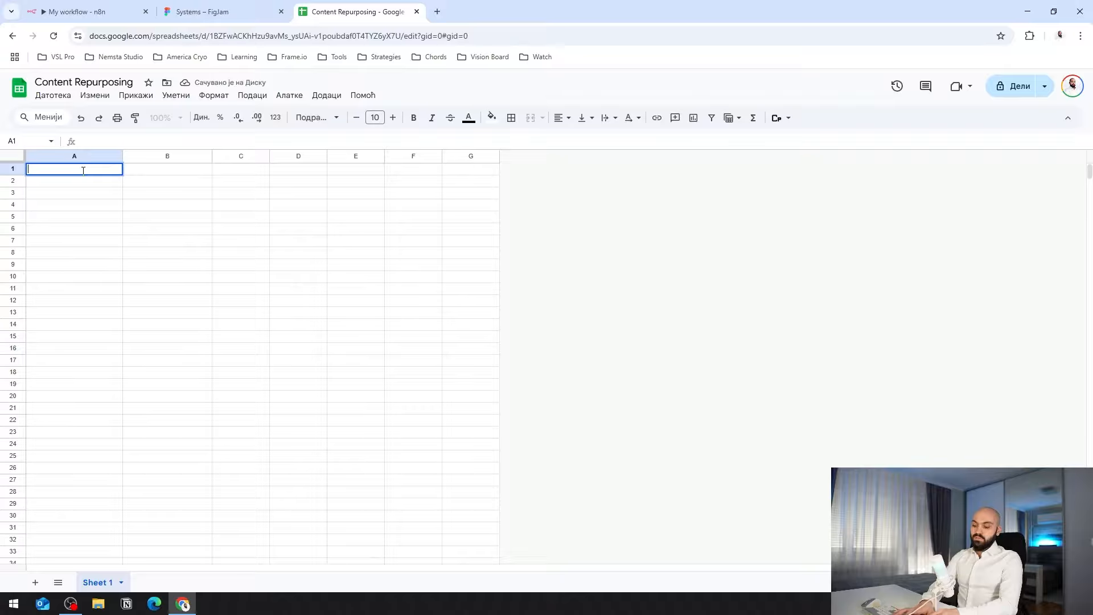
text(Video Link)
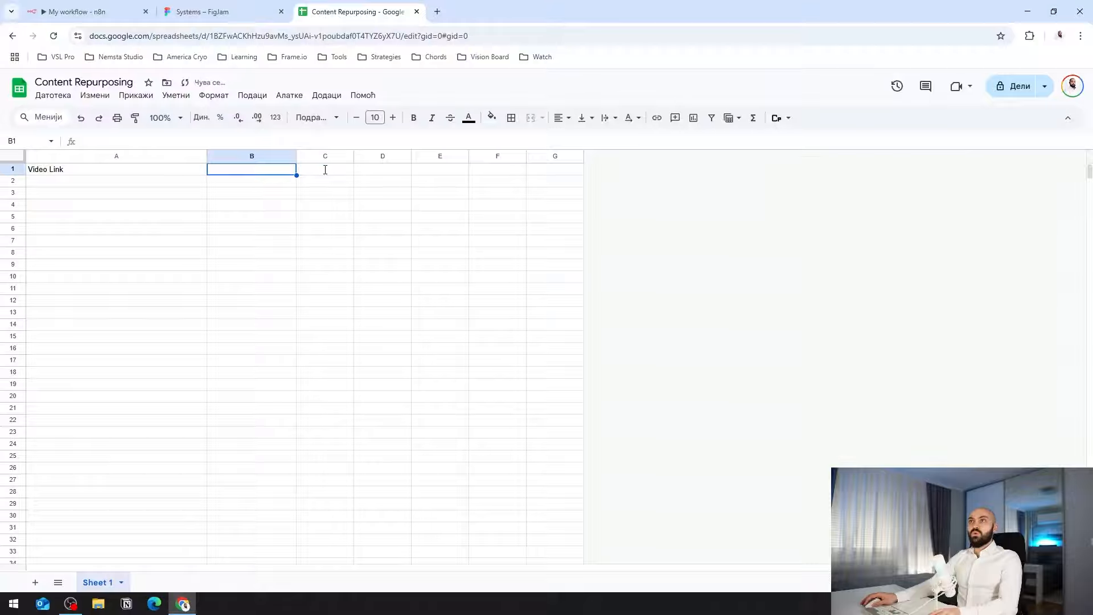
text(Statu)
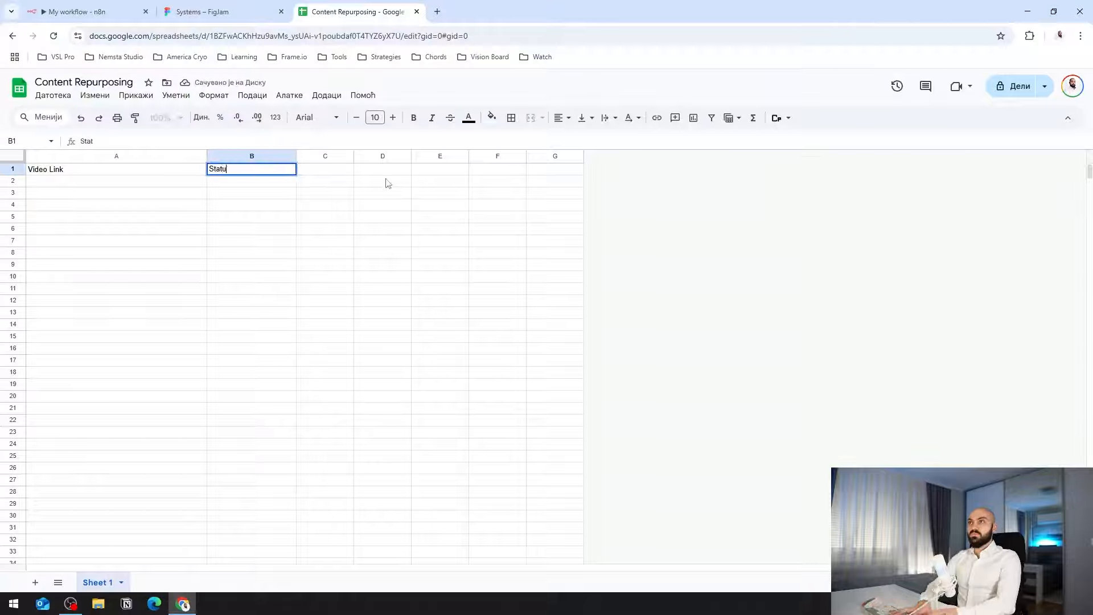
text(s)
key(Return)
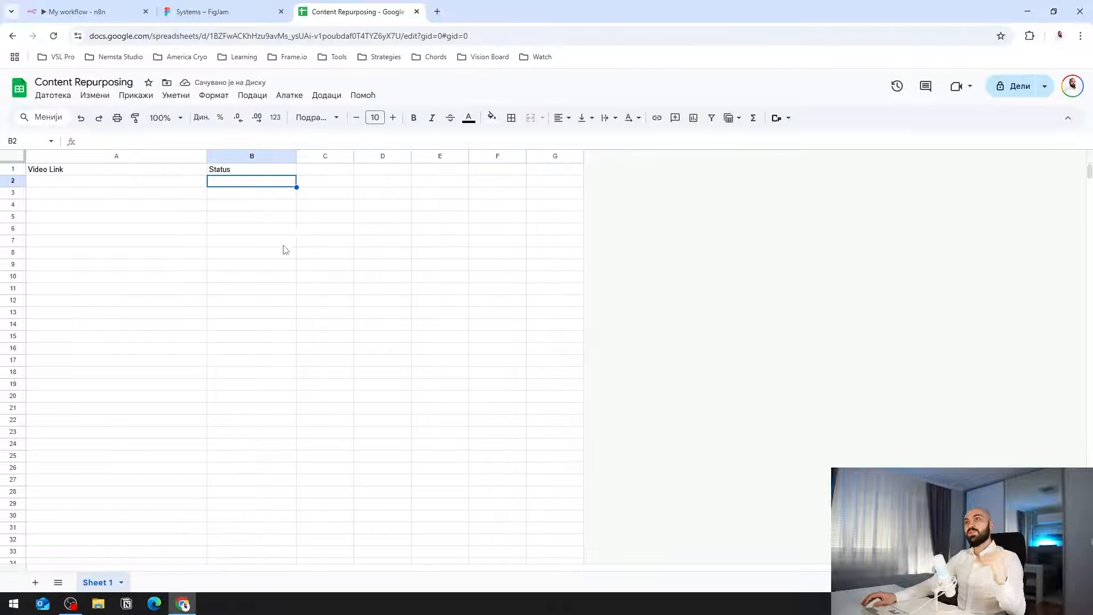
Add a dropdown to cell B2 with the options "In Production" and "Done".
right_click(234, 181)
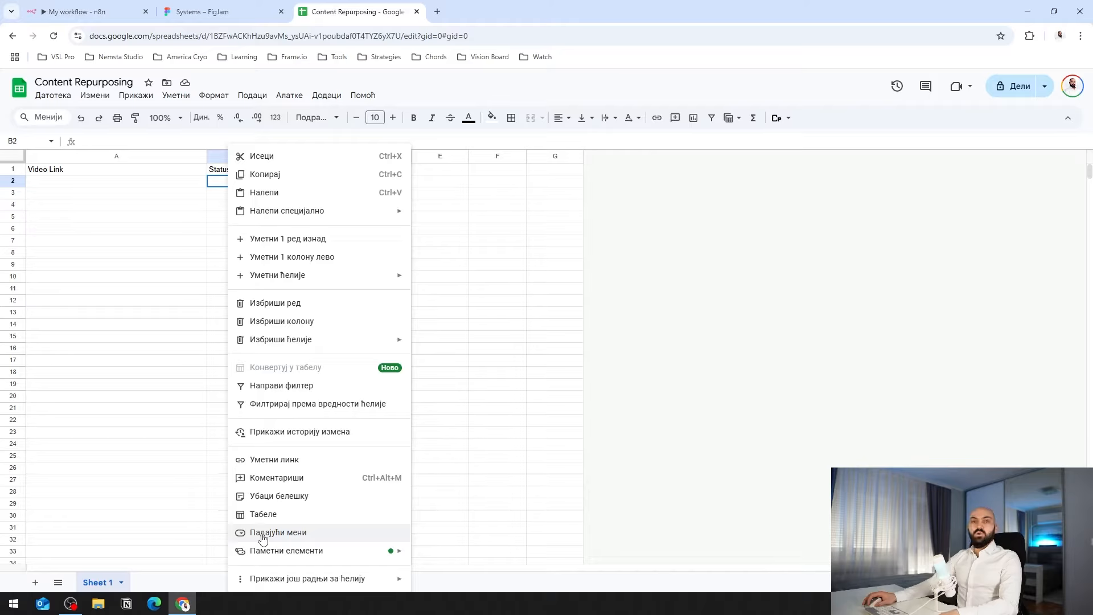
click(262, 532)
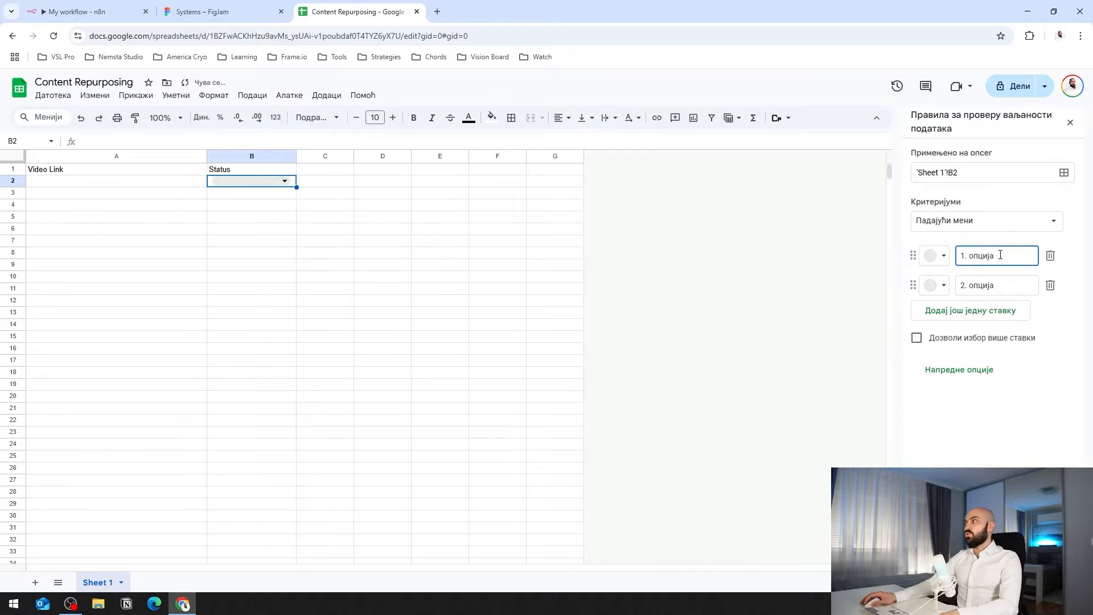
key(ctrl+a)
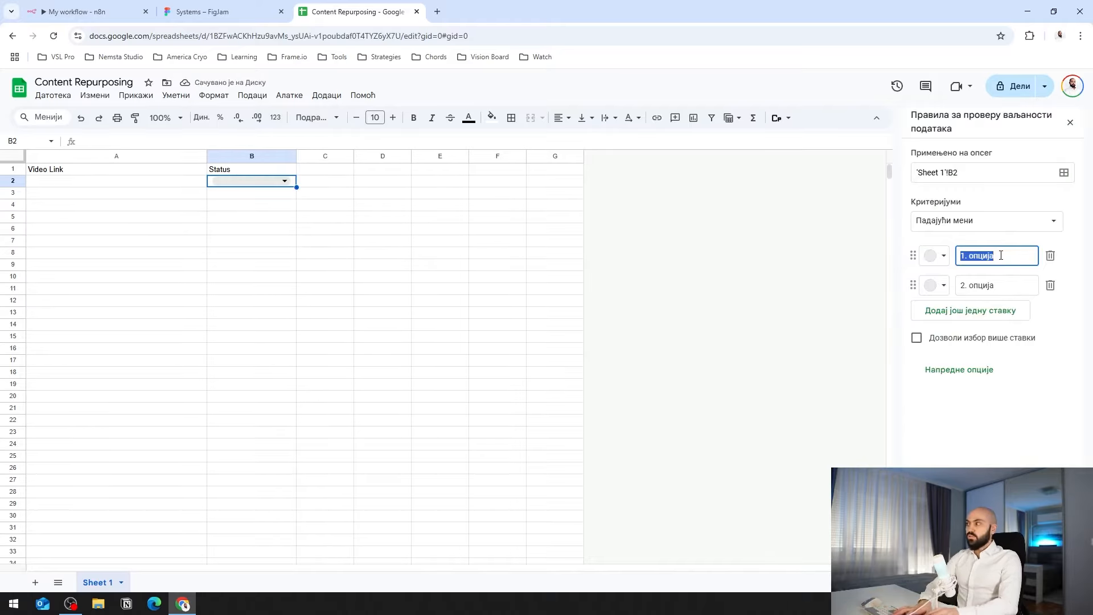
text(In Produc)
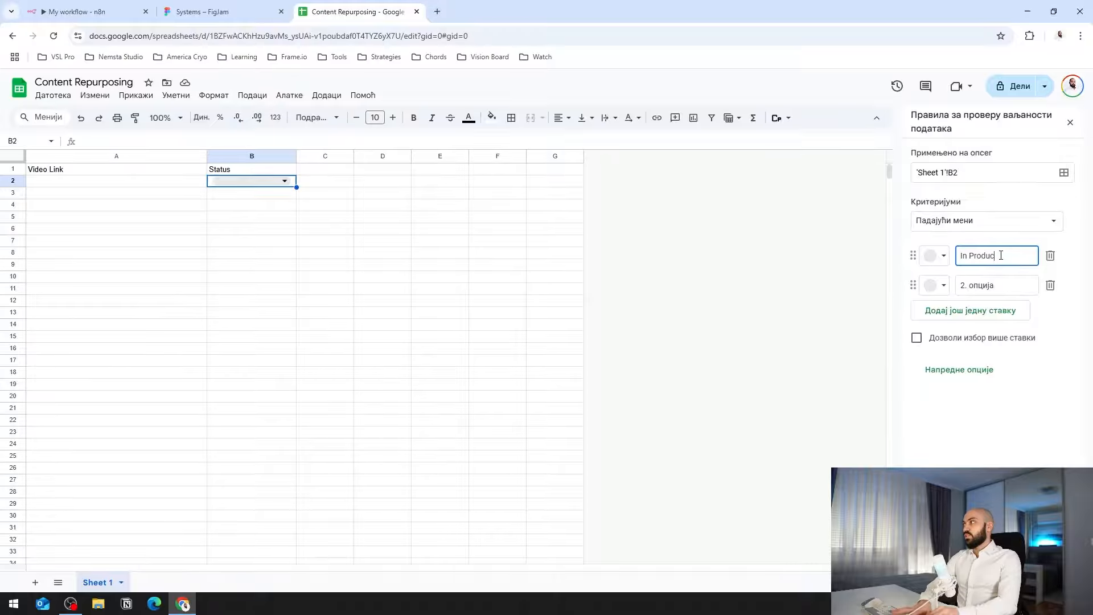
text(tion)
key(Tab)
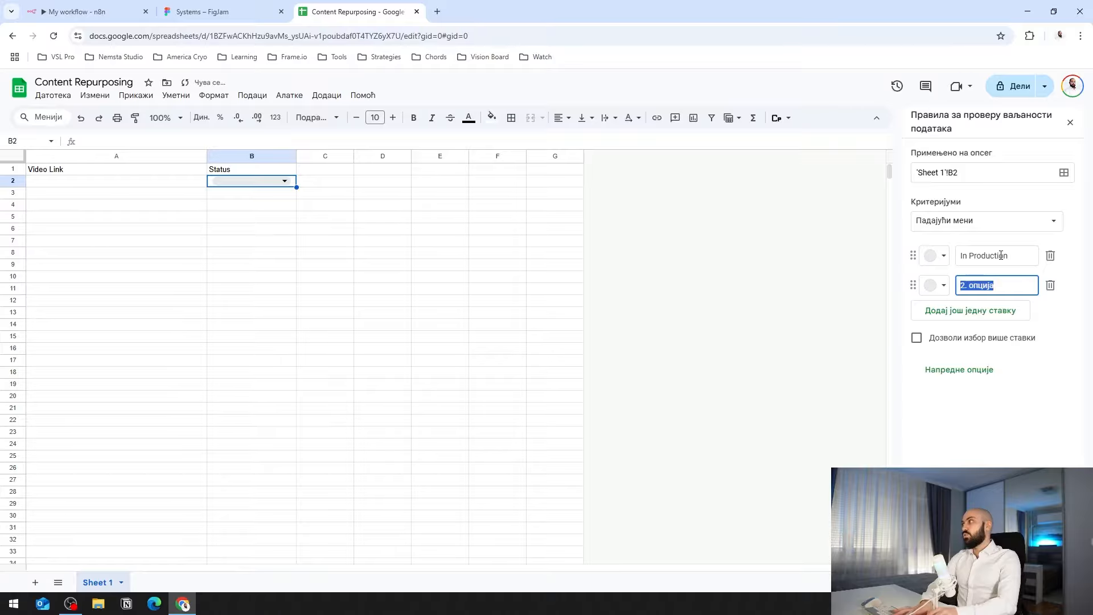
text(Done)
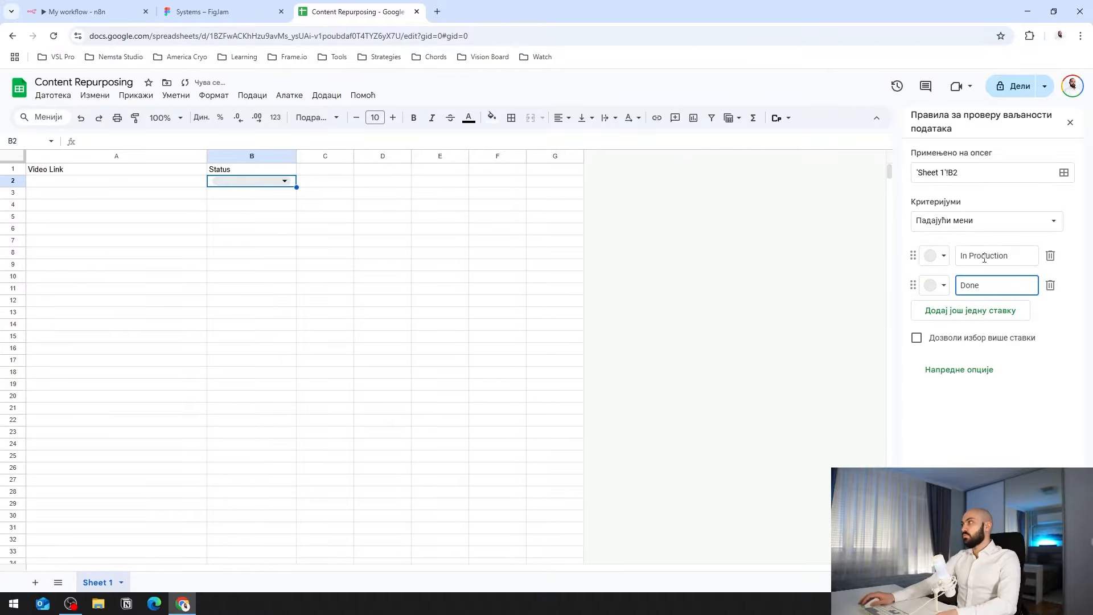
Colour the "In Production" option yellow and the "Done" option dark green, and finish the dropdown rules.
click(963, 234)
click(936, 285)
click(979, 344)
click(1070, 122)
Set the status in cell B2 to "In Production" and widen column B.
click(284, 181)
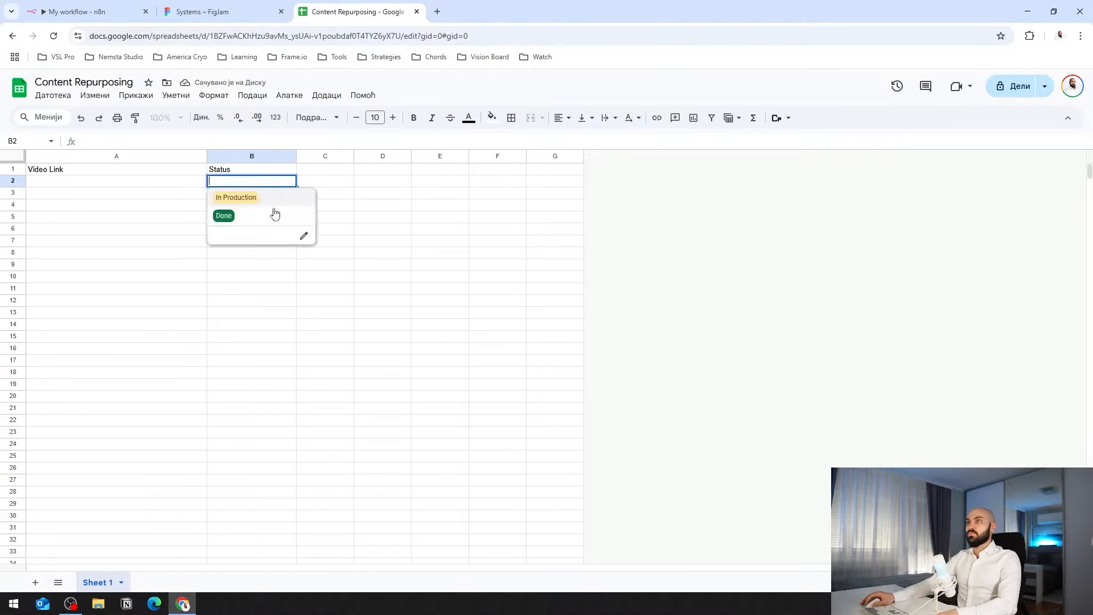
click(234, 196)
drag(297, 156, 332, 157)
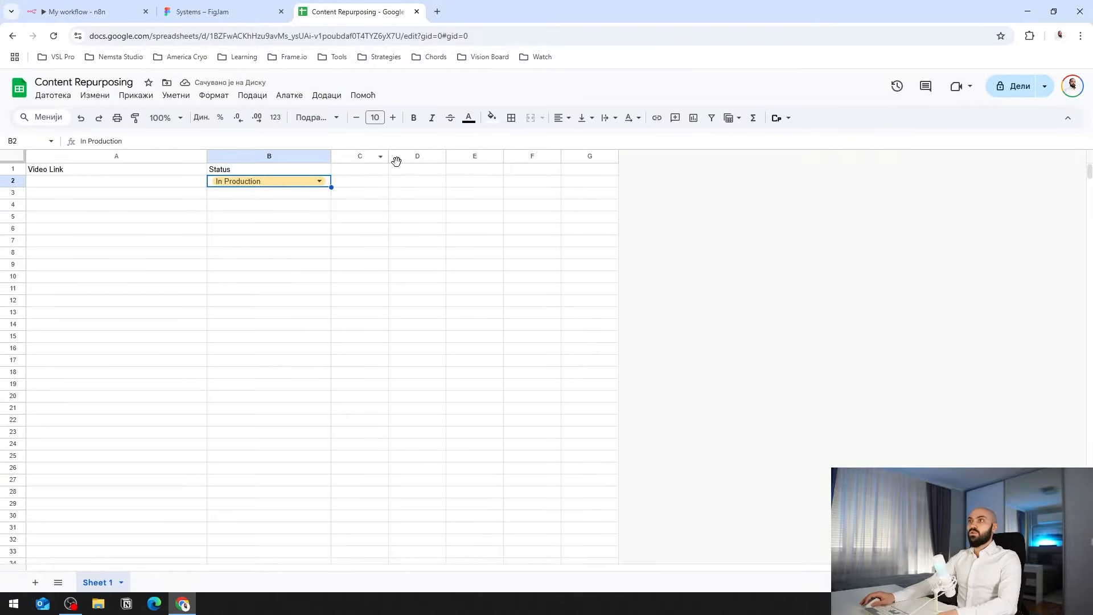
Enter the headers "Linkedin", "Twitter", "Fb", "Blogpost" and "Newsletter" in cells C1 through G1.
click(370, 172)
text(Li)
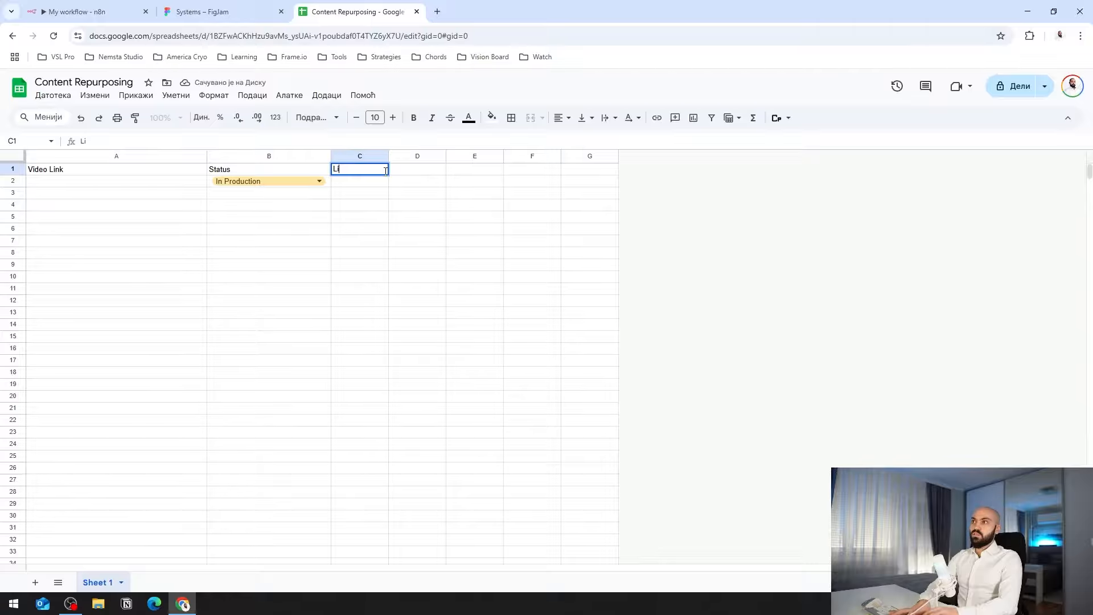
text(nkedin)
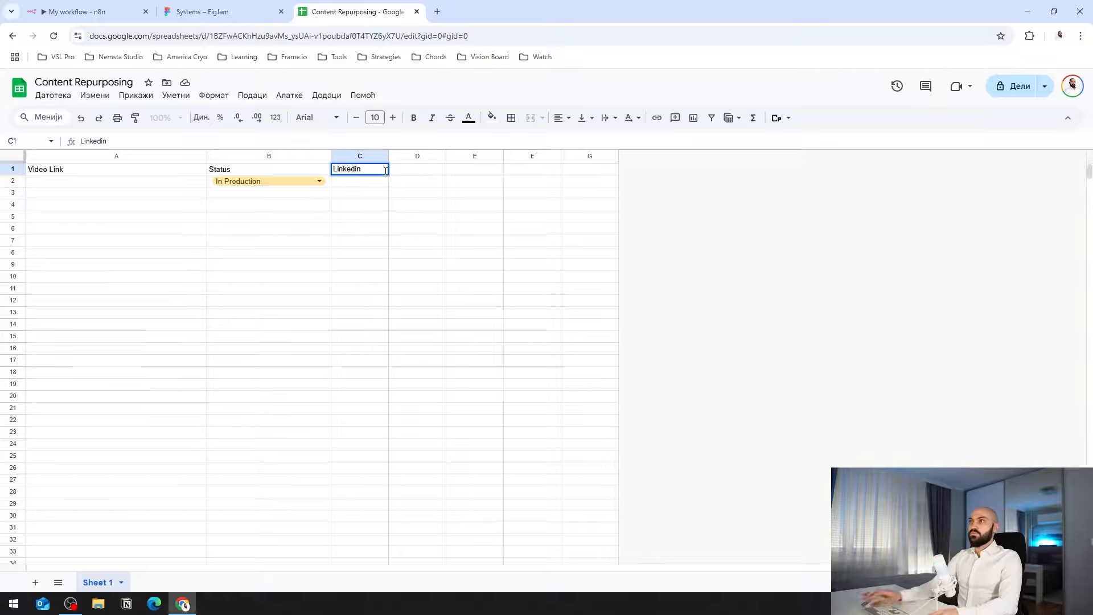
key(Tab)
text(Twitter)
key(Tab)
text(Fb)
key(Tab)
text(Blogpost)
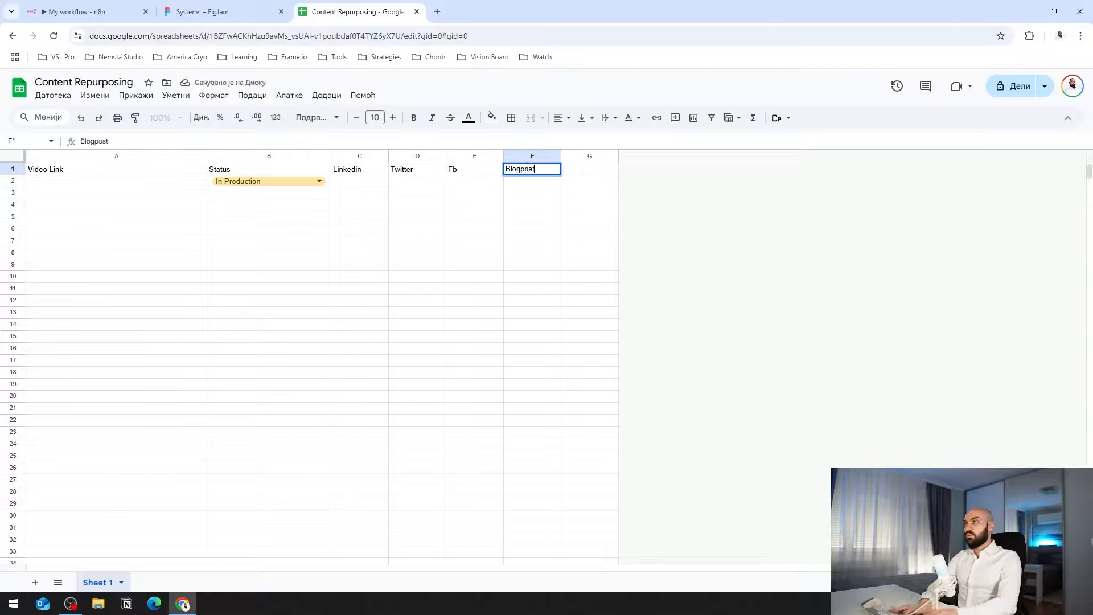
key(Tab)
text(Newsletter)
key(Return)
Widen the platform columns from C through F and change the header in E1 to "Facebook".
drag(503, 156, 670, 158)
click(749, 169)
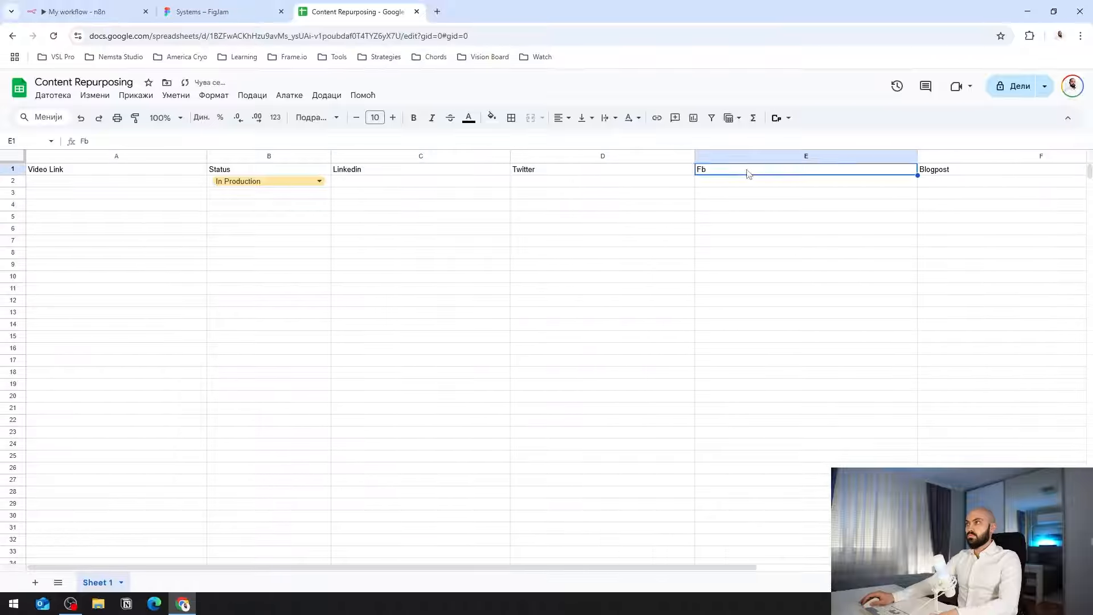
text(Facebook)
key(Return)
Format the header row from A1 to G1 with a black fill and white text.
click(116, 169)
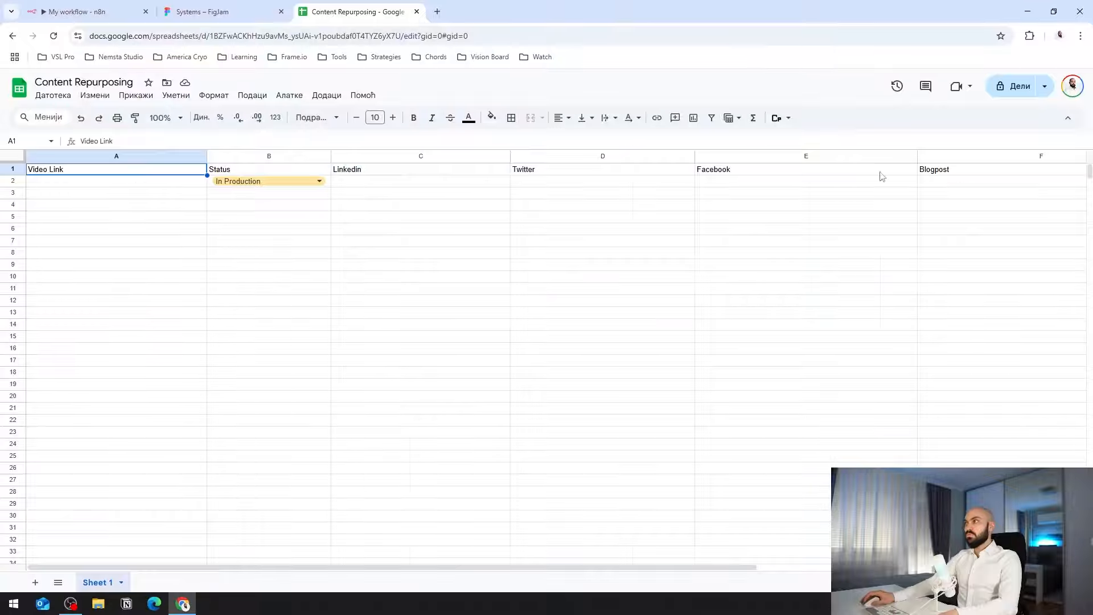
scroll(881, 176, right, 5)
shift+click(922, 170)
click(492, 118)
click(496, 158)
click(468, 117)
click(585, 157)
scroll(523, 227, left, 5)
click(235, 275)
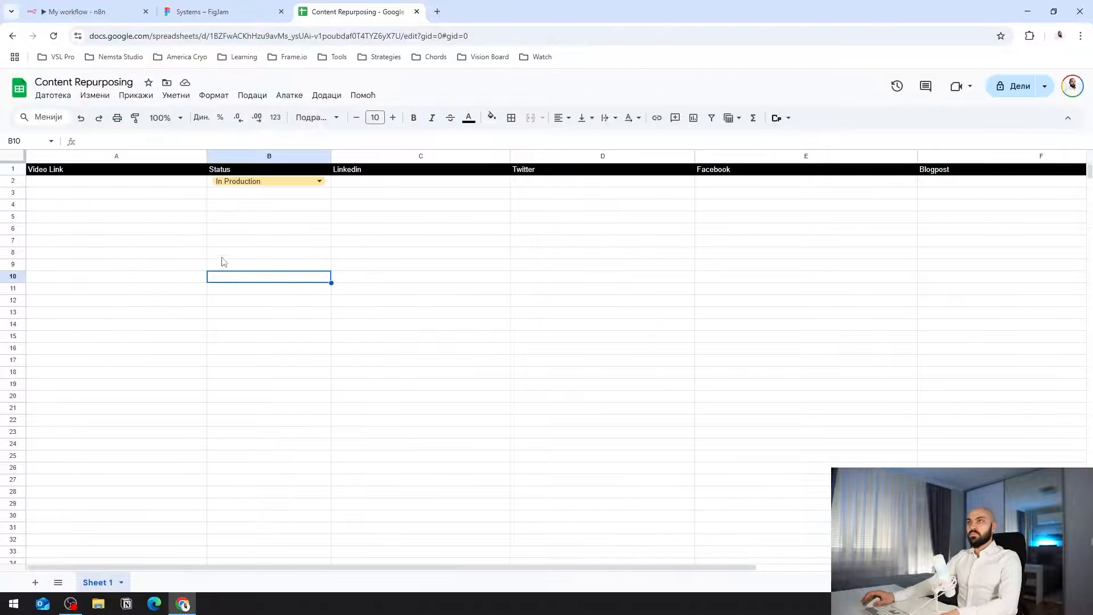
Switch to the n8n workflow and connect a Google Sheets "Get row(s) in sheet" node after the Schedule Trigger.
click(80, 12)
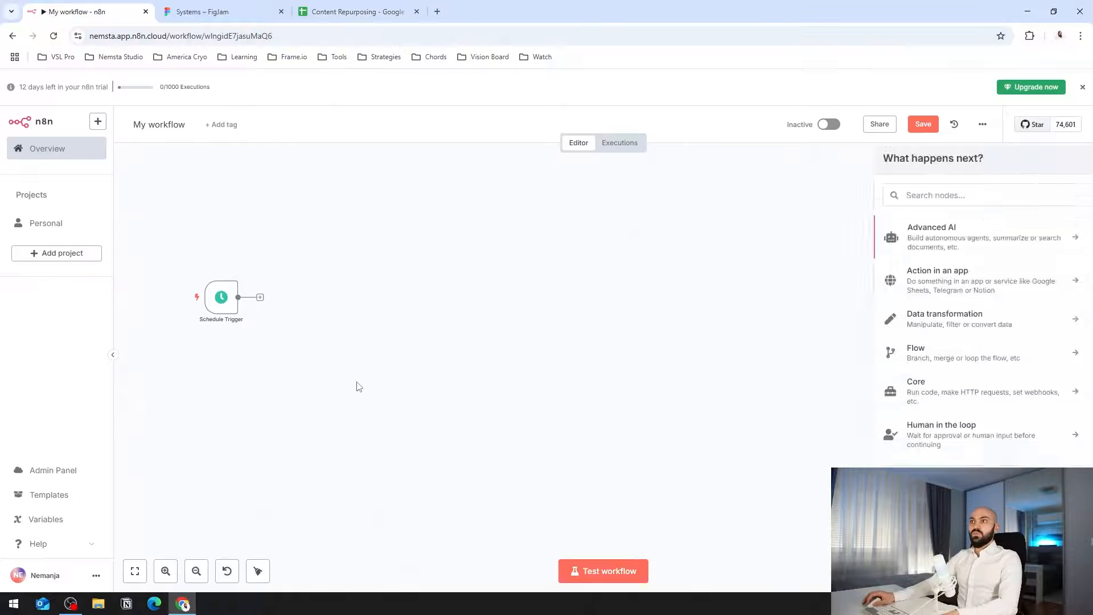
click(358, 385)
click(261, 297)
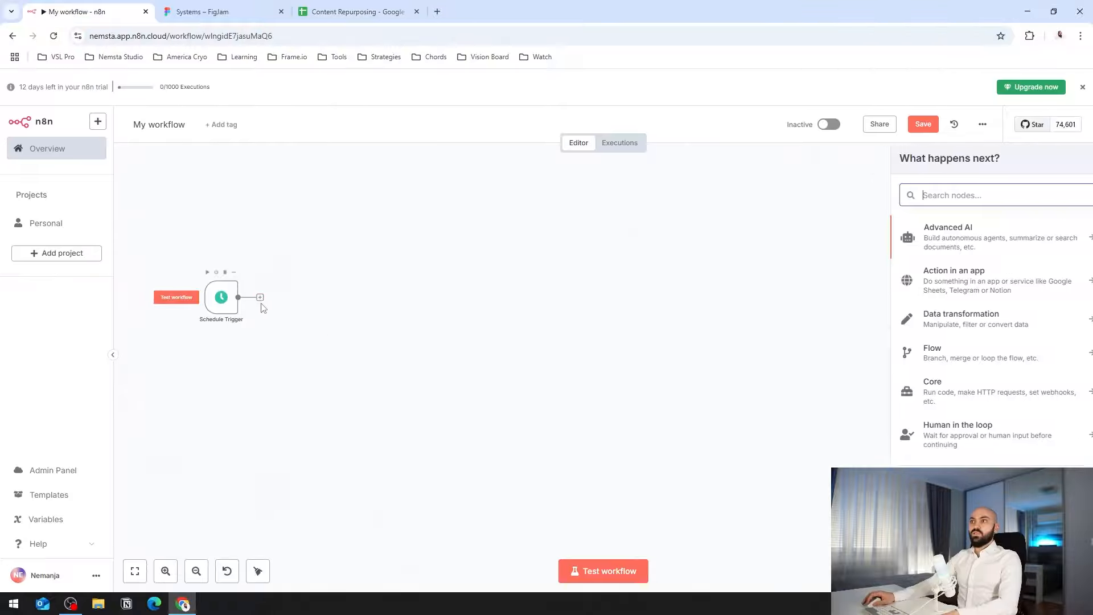
text(goo)
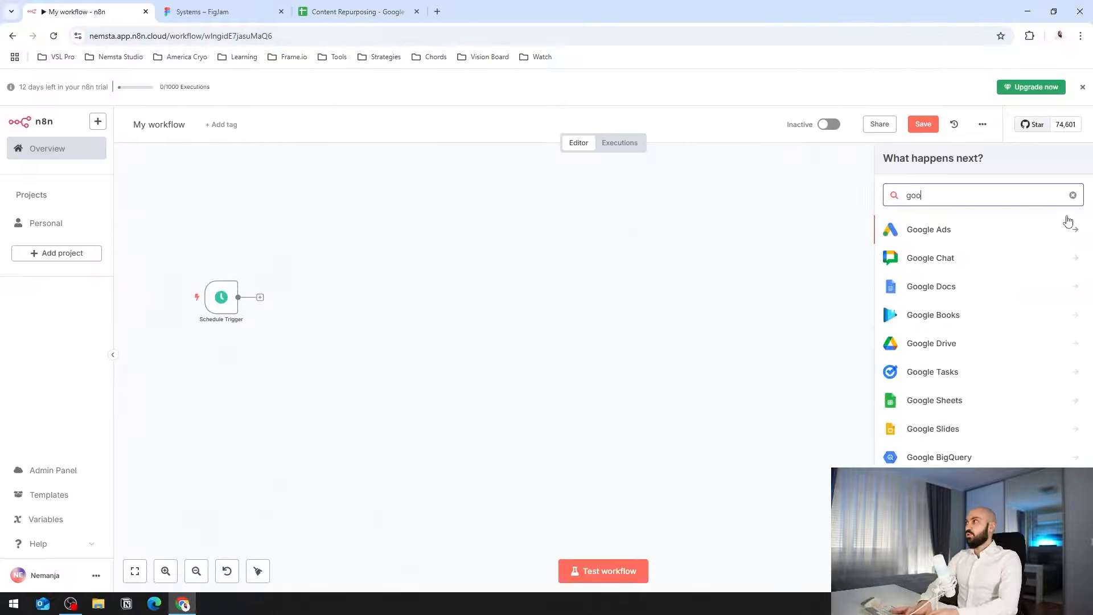
text(gle s)
click(1068, 222)
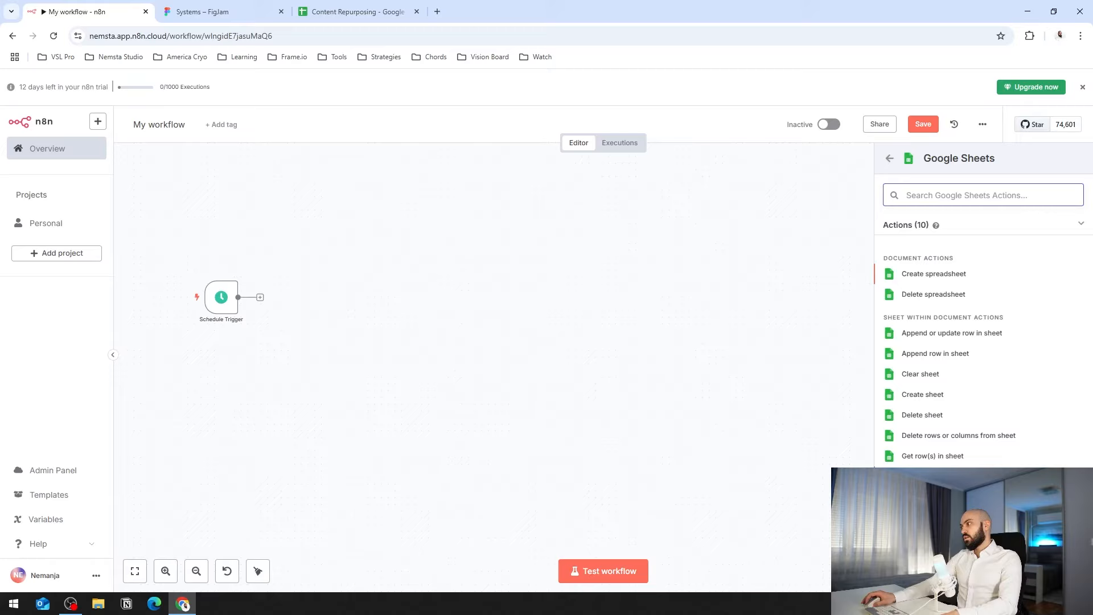
click(952, 457)
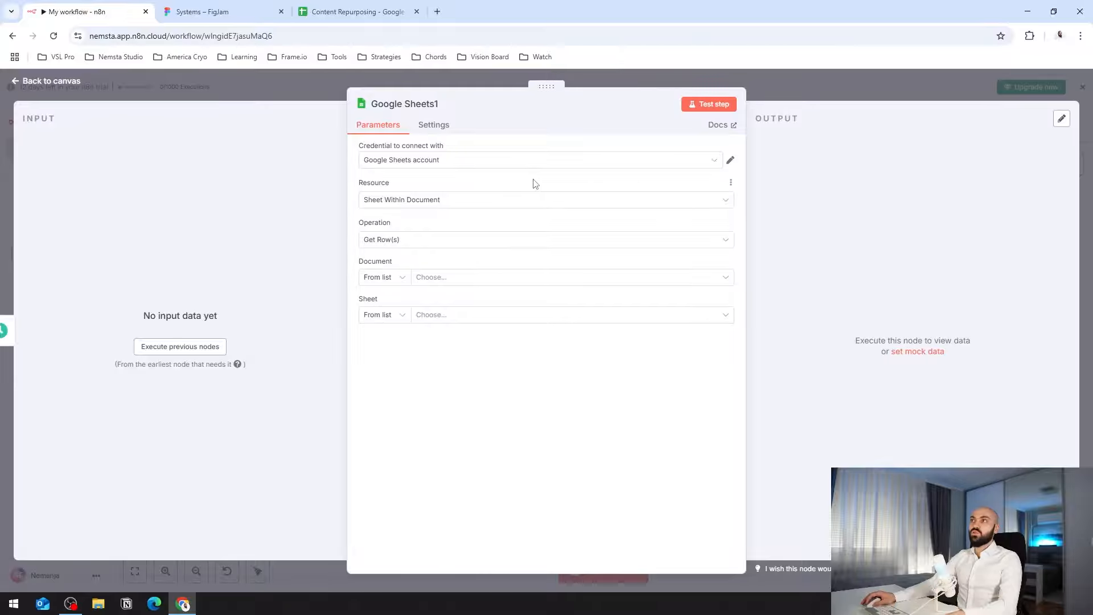
Point the Google Sheets node to the "Content Repurposing" document and its sheet "Sheet 1", keeping the Get Row(s) operation.
click(445, 201)
click(445, 200)
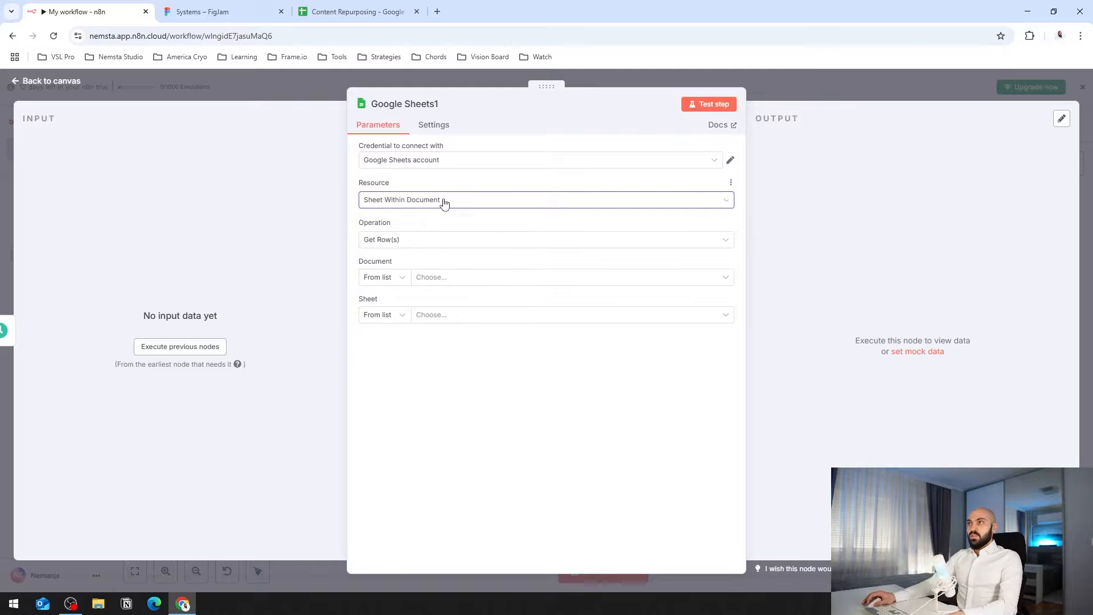
click(397, 244)
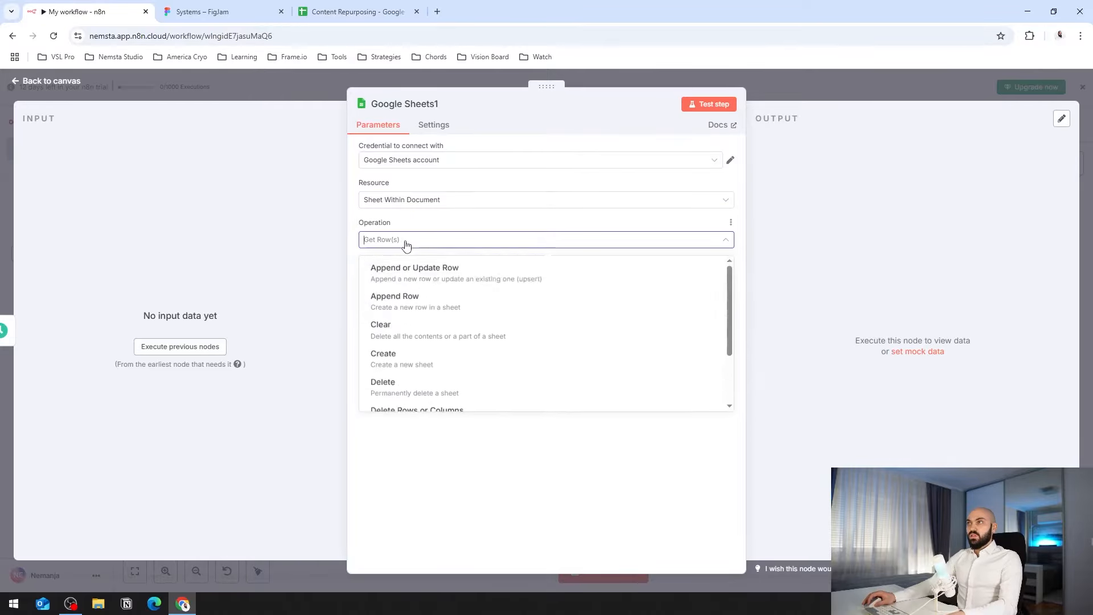
click(410, 244)
click(436, 283)
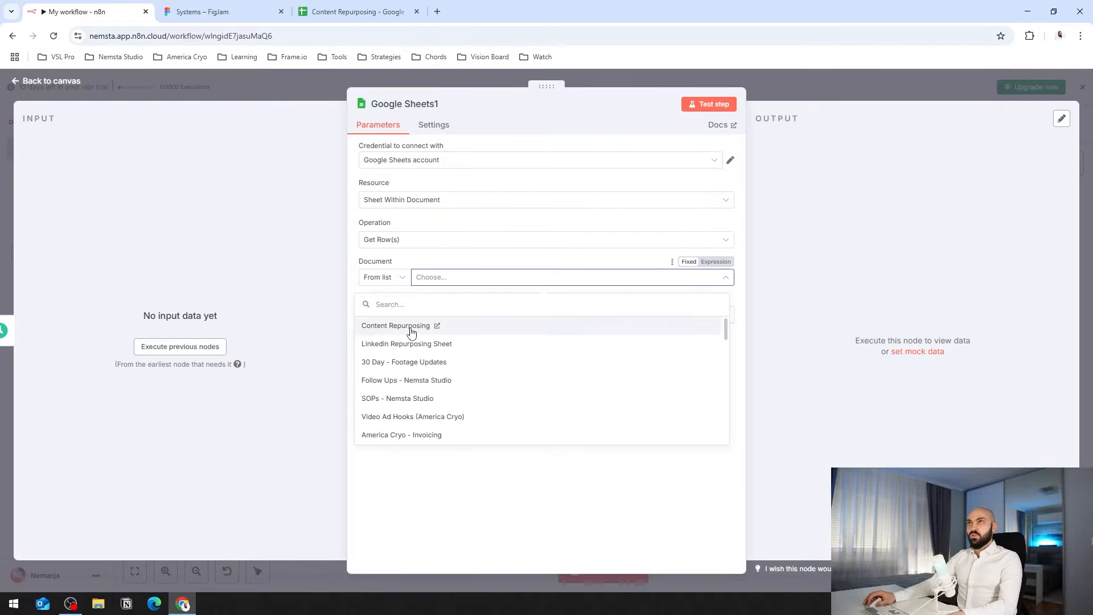
click(411, 331)
click(353, 11)
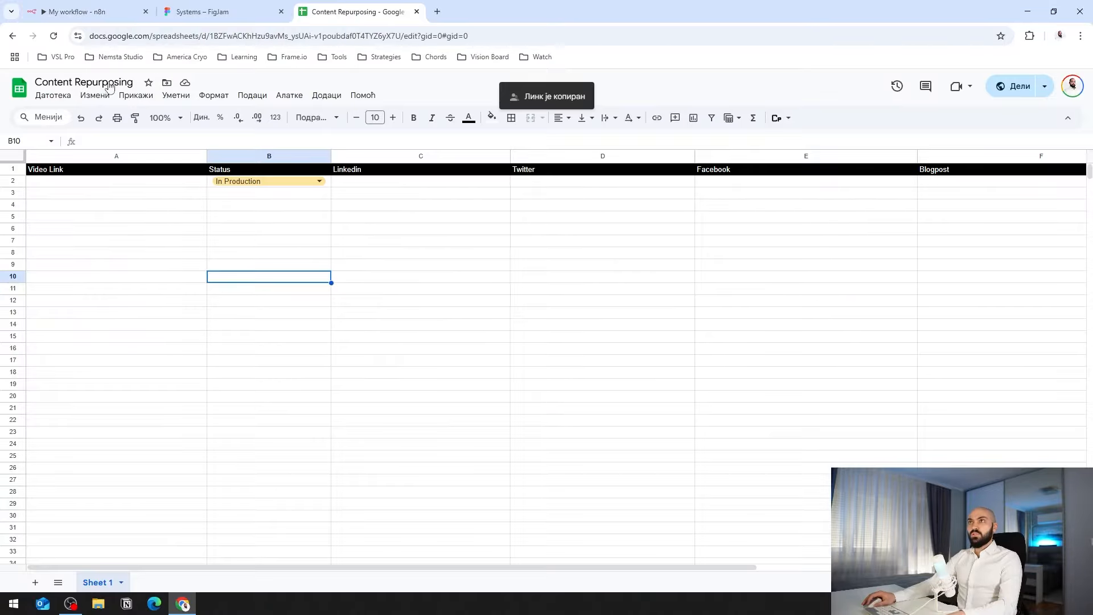
click(81, 7)
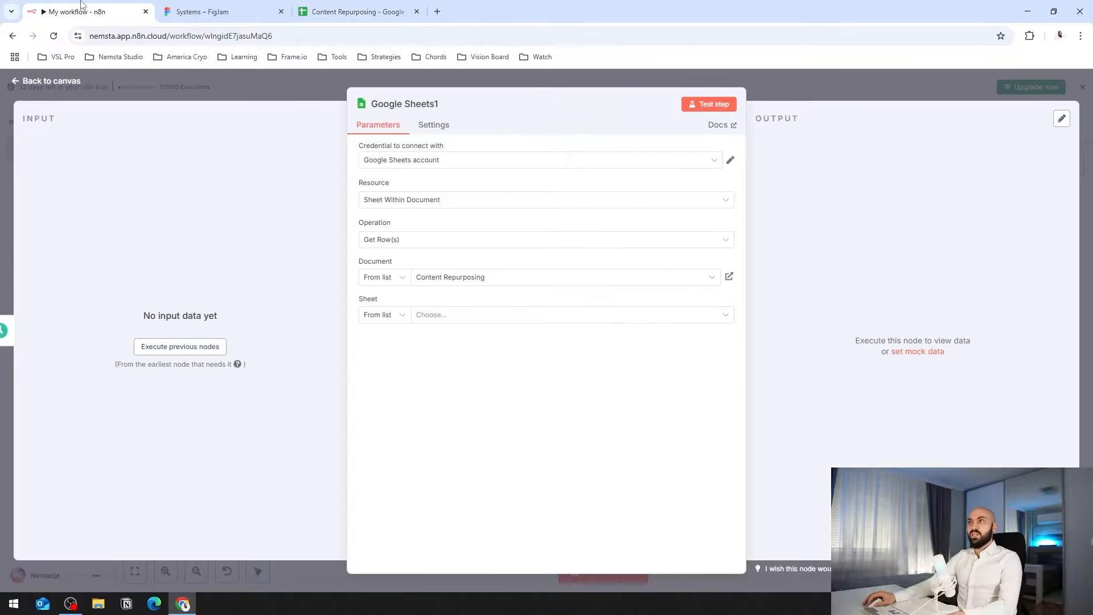
click(458, 322)
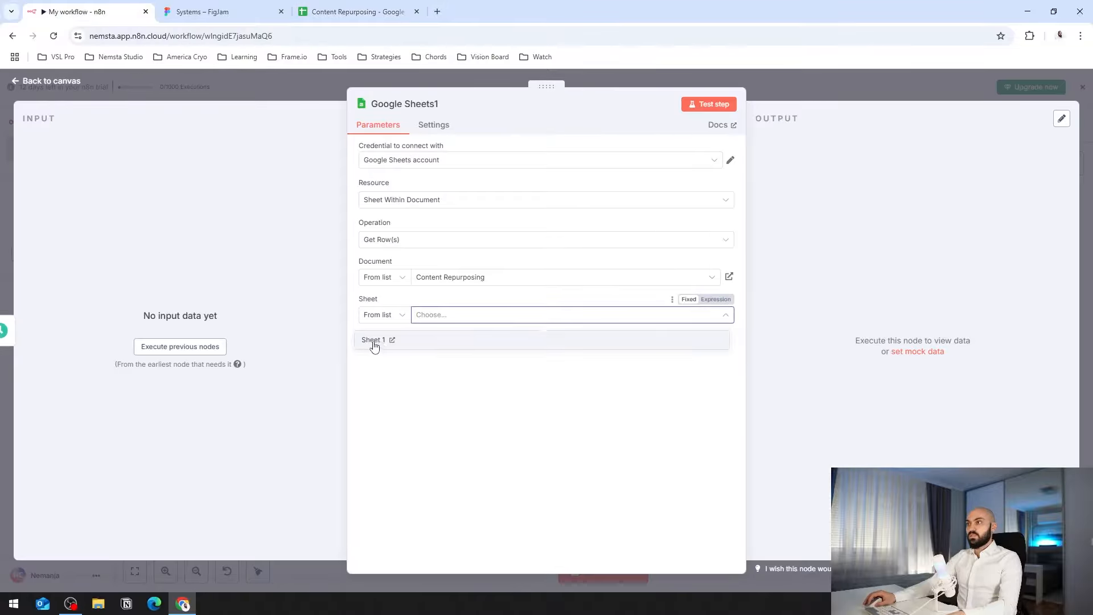
click(374, 341)
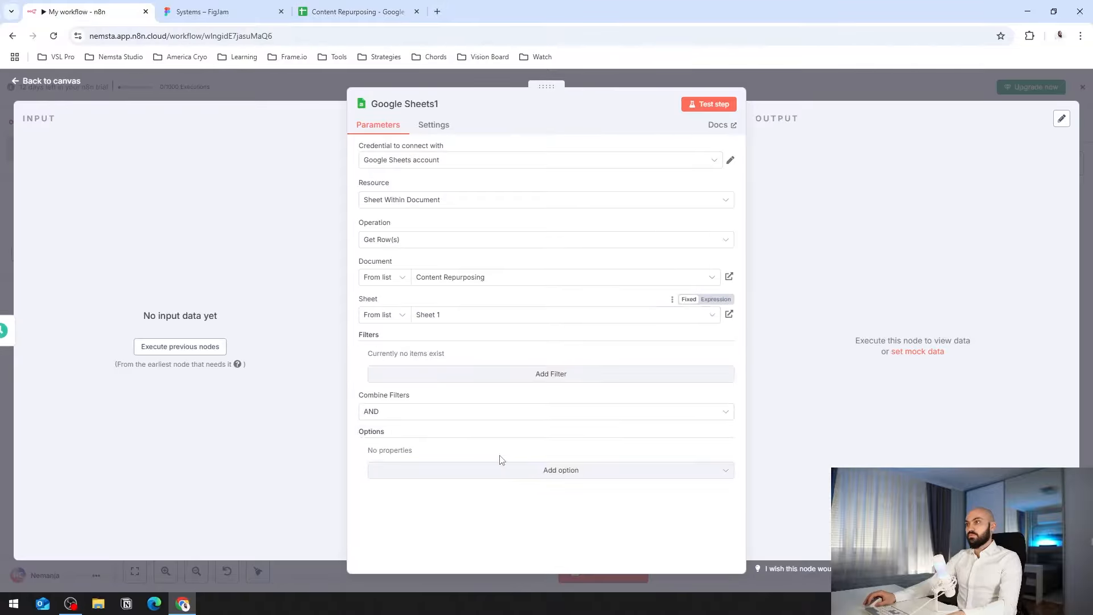
Add a filter to the Google Sheets node so the Status column must match "In Production", checking the wording in the spreadsheet, and close the node.
click(574, 375)
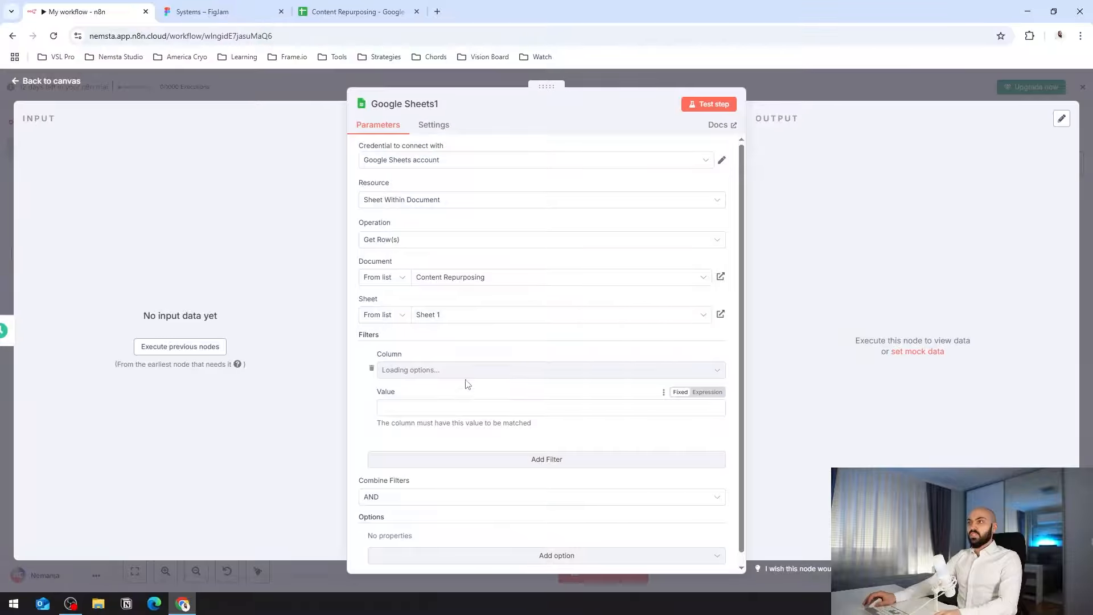
click(441, 371)
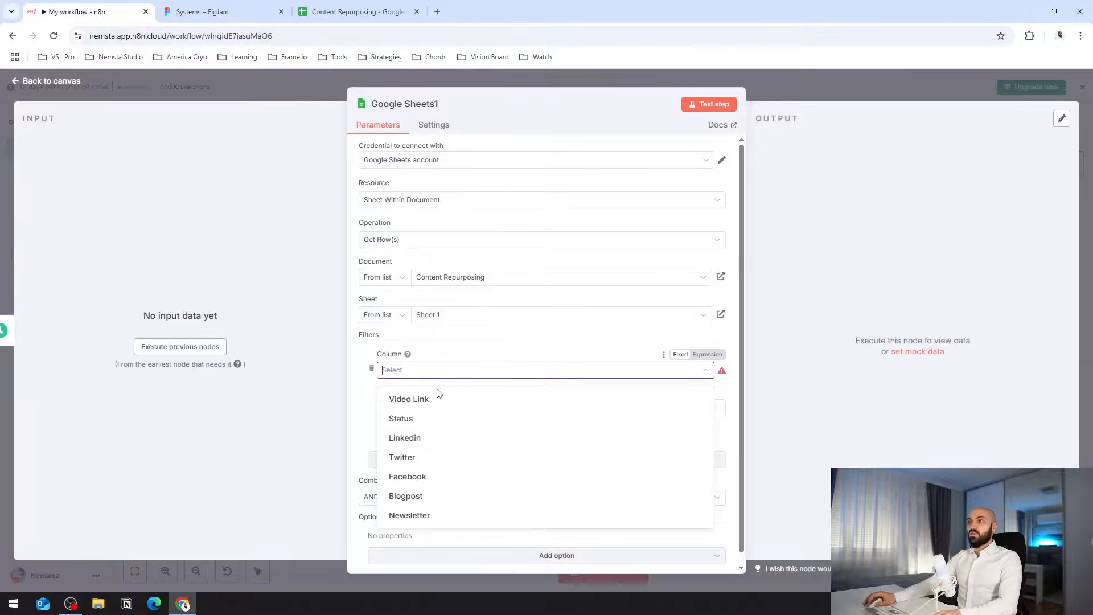
click(407, 422)
click(398, 408)
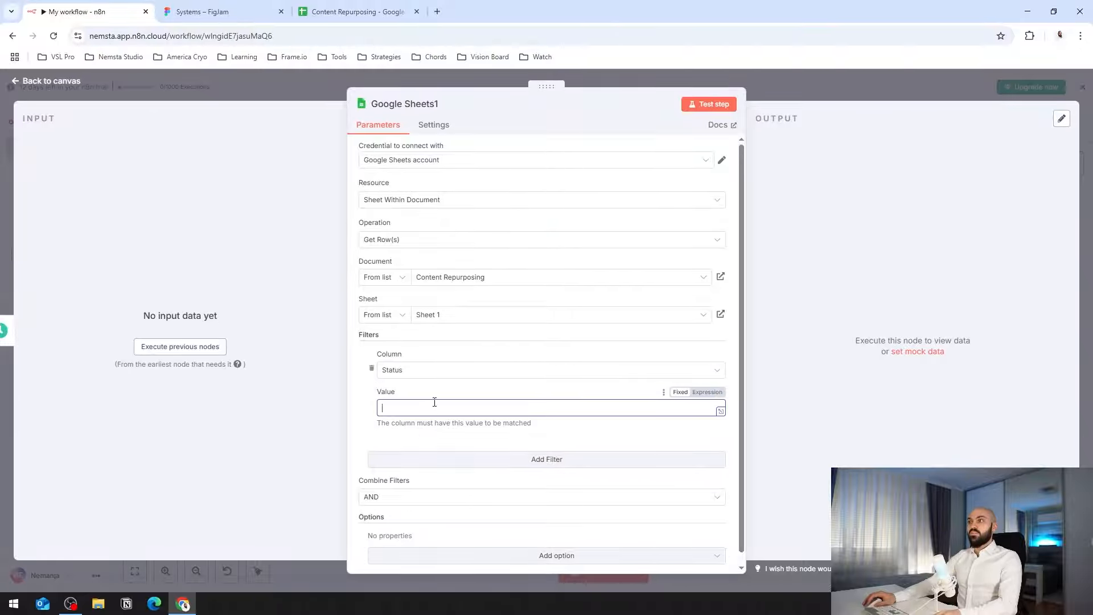
click(350, 11)
click(97, 6)
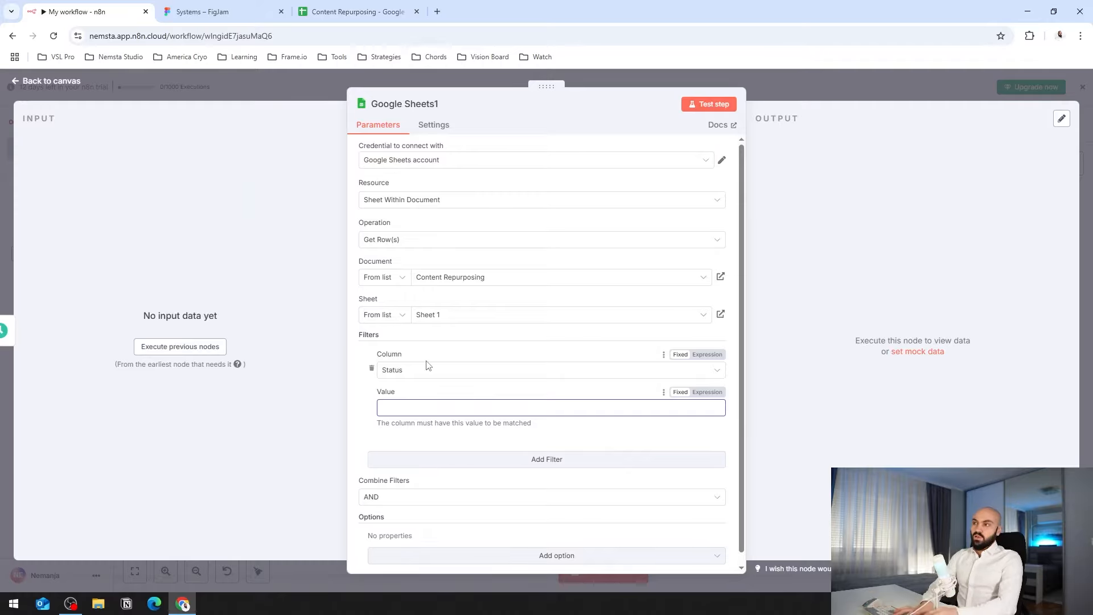
text(In Pro)
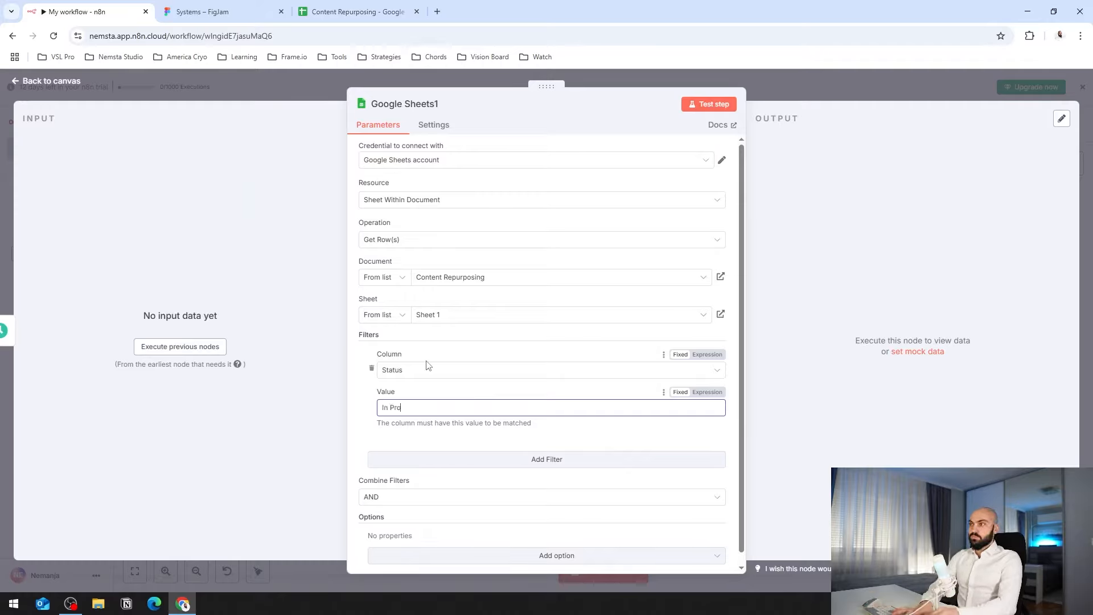
text(duction)
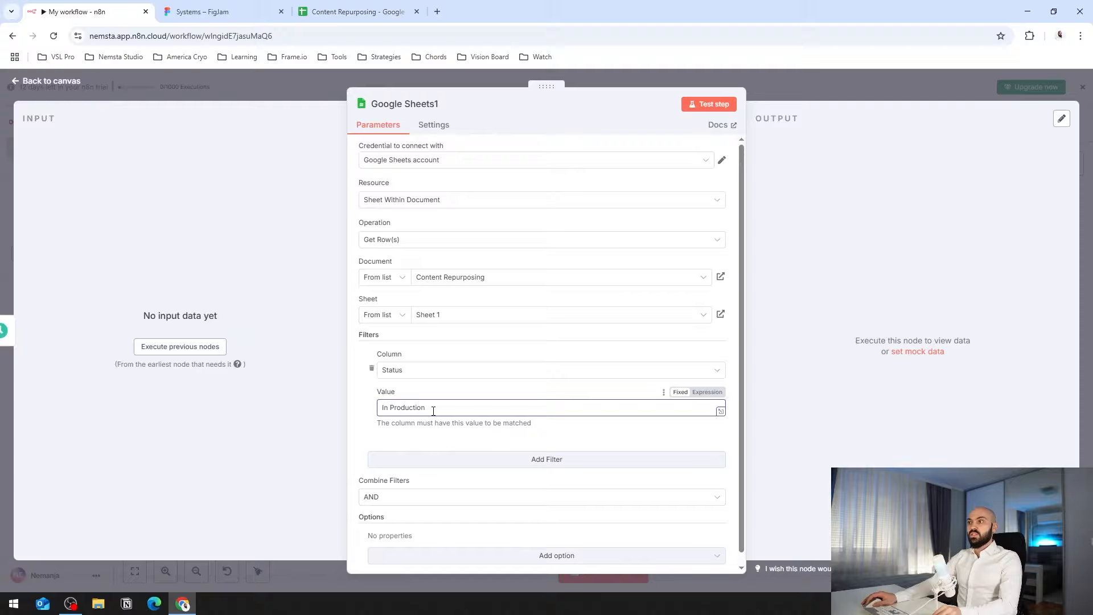
click(399, 3)
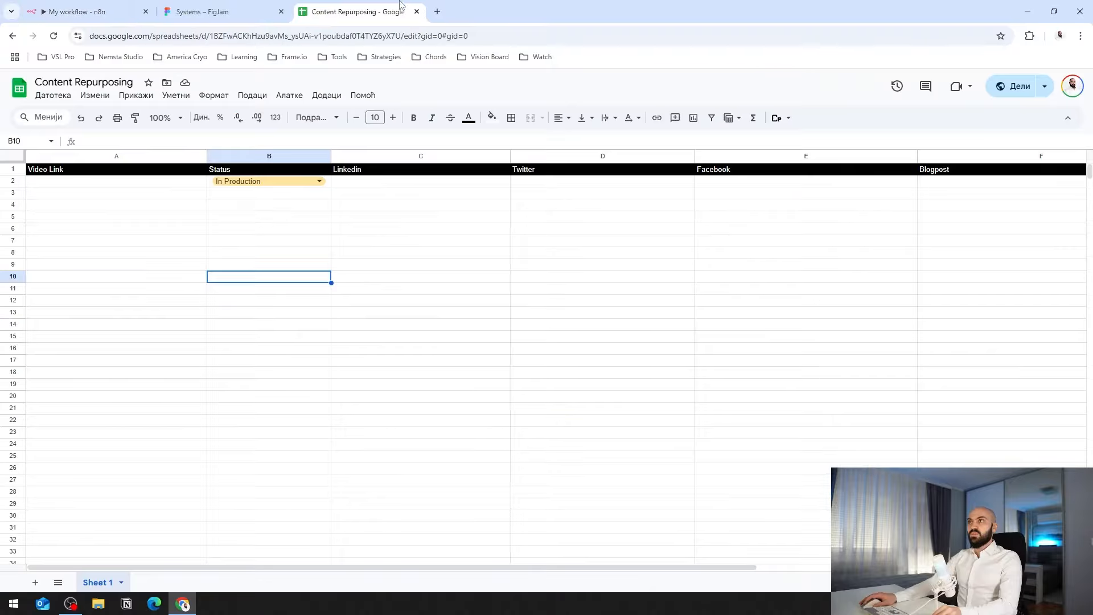
click(75, 4)
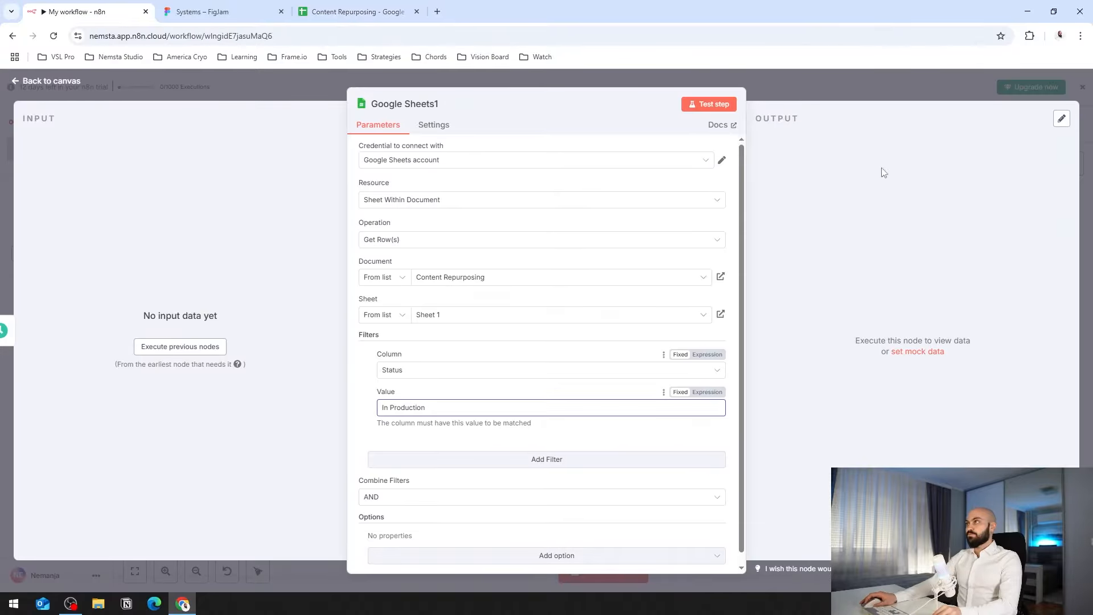
click(924, 91)
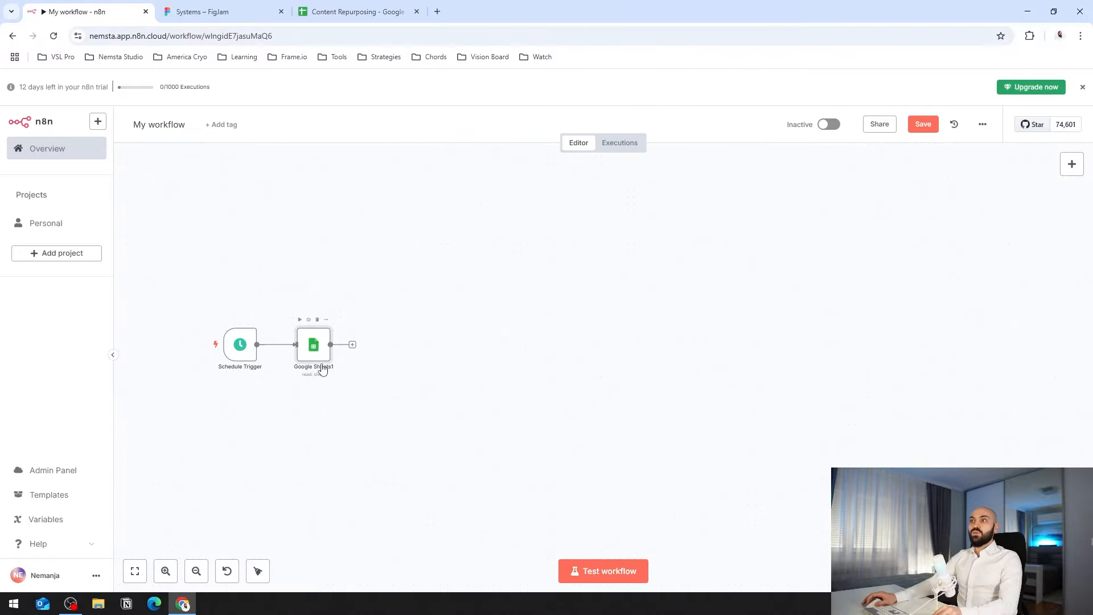
click(359, 11)
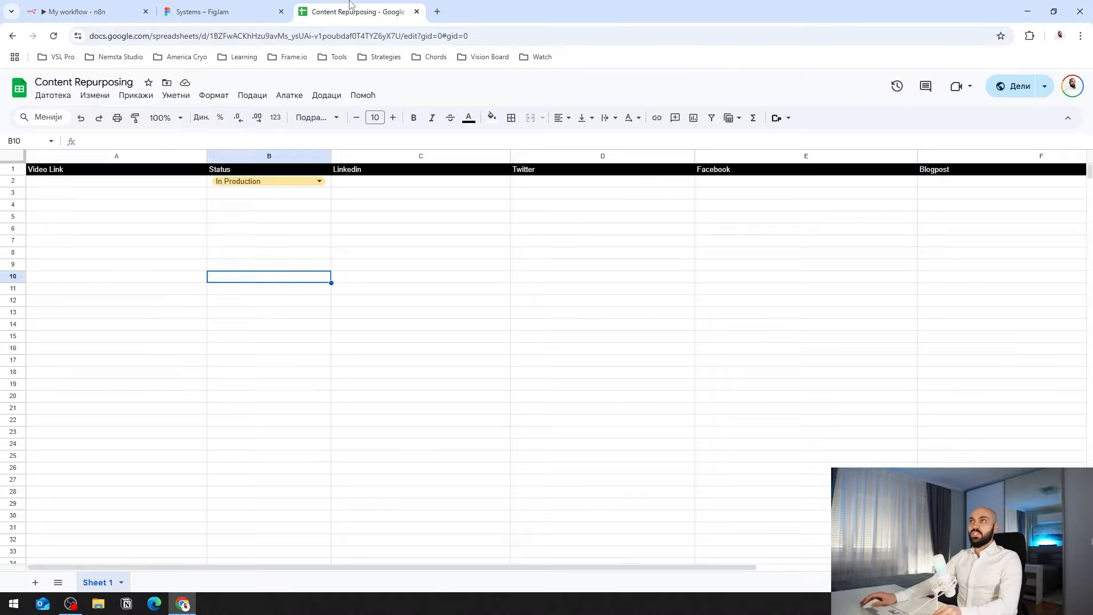
click(118, 185)
double_click(122, 186)
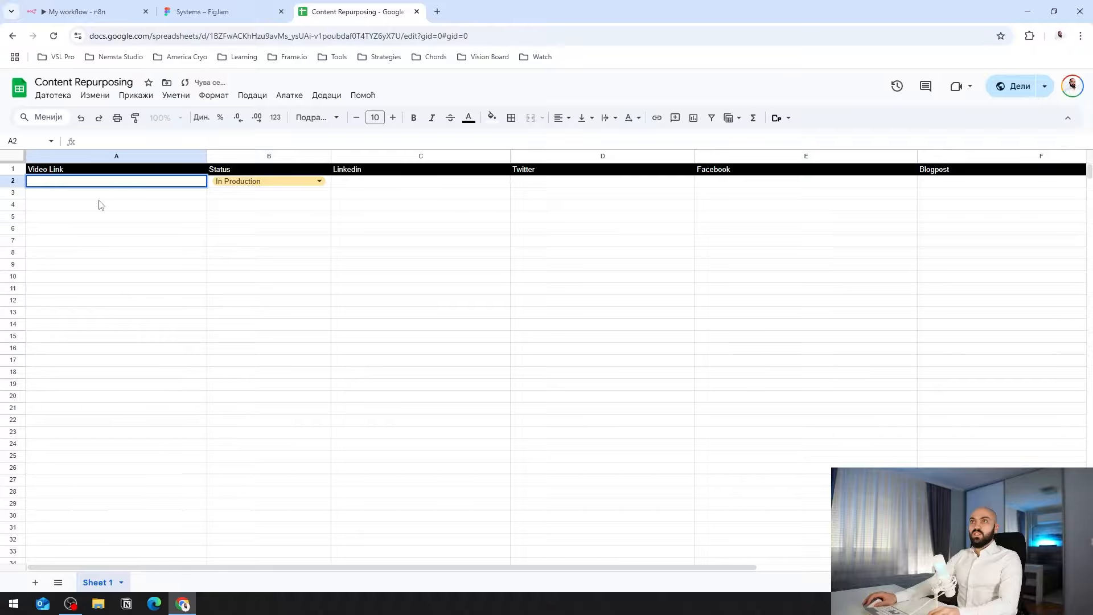
text(https://www.youtube.com/watch?v=uzwEH9MxqBo)
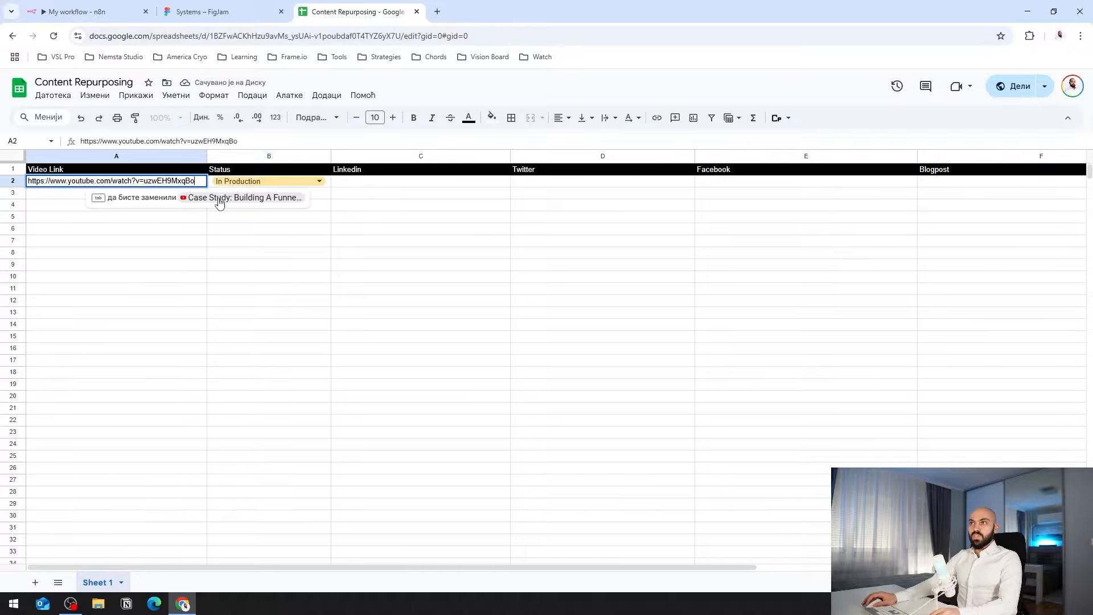
click(193, 254)
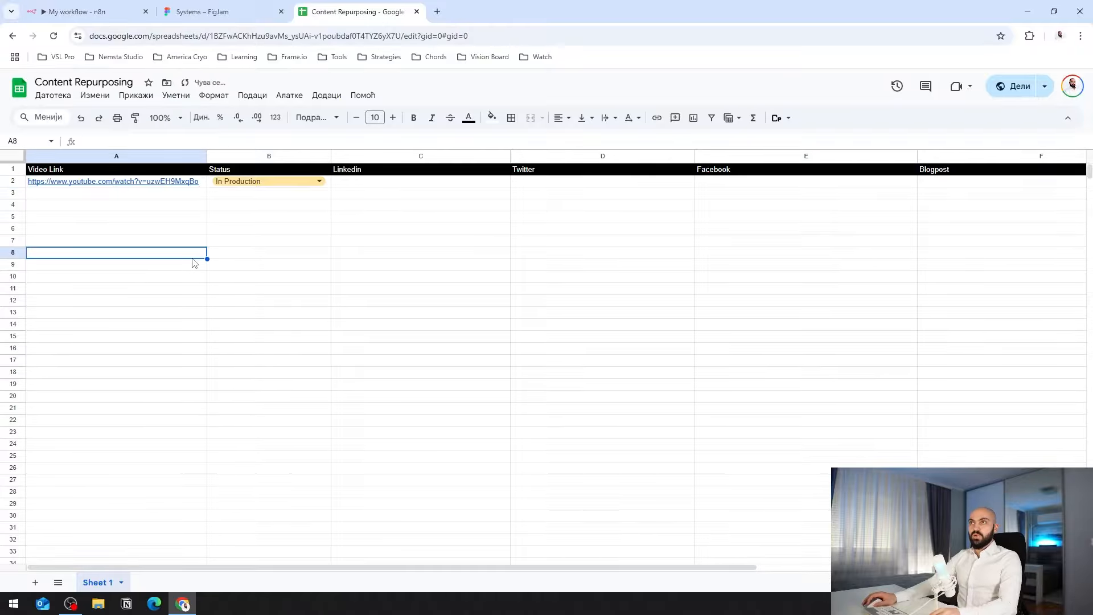
Switch back to the n8n workflow, test the Google Sheets node and review the row it returns.
click(72, 8)
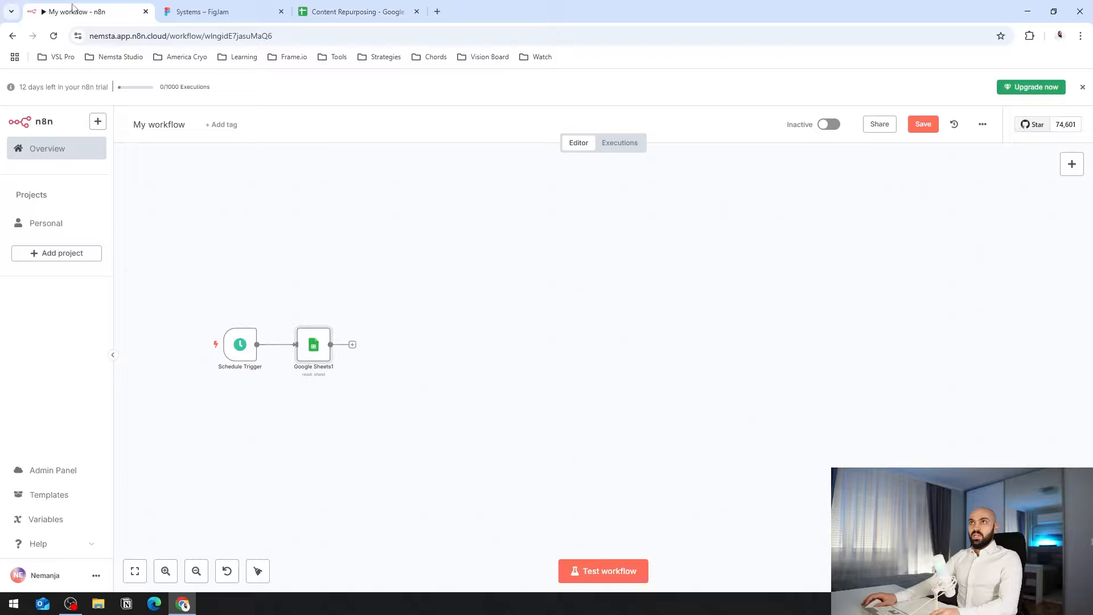
double_click(315, 347)
click(704, 105)
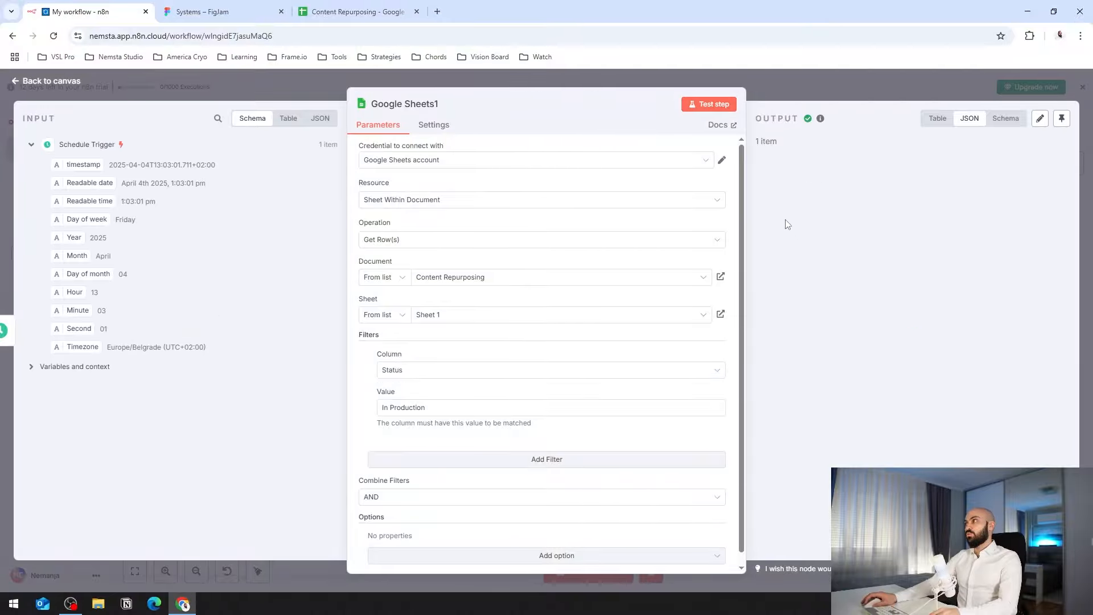
key(Escape)
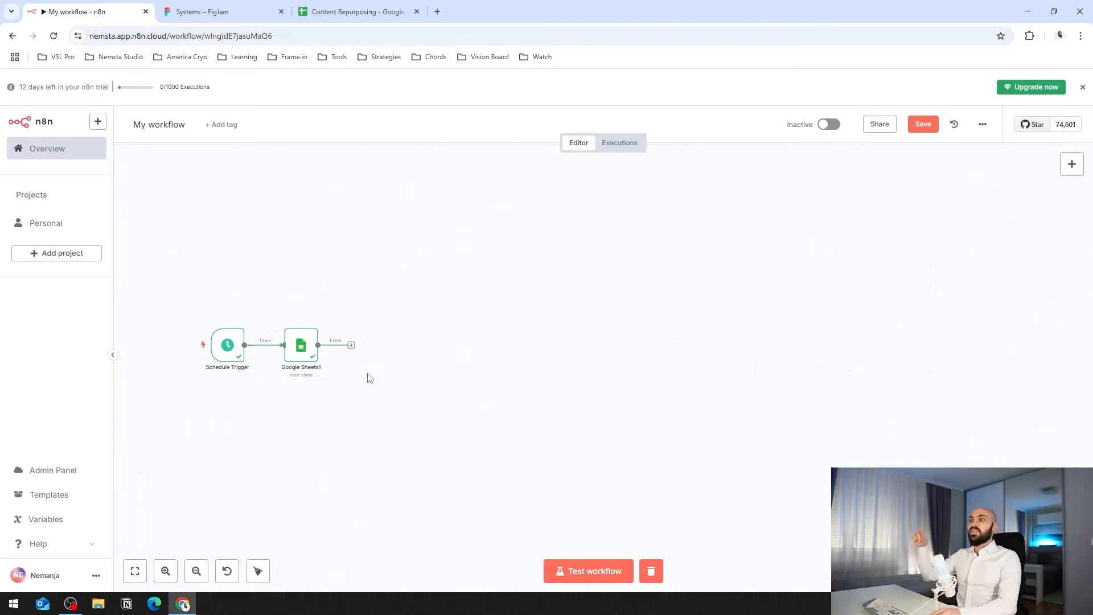
key(Return)
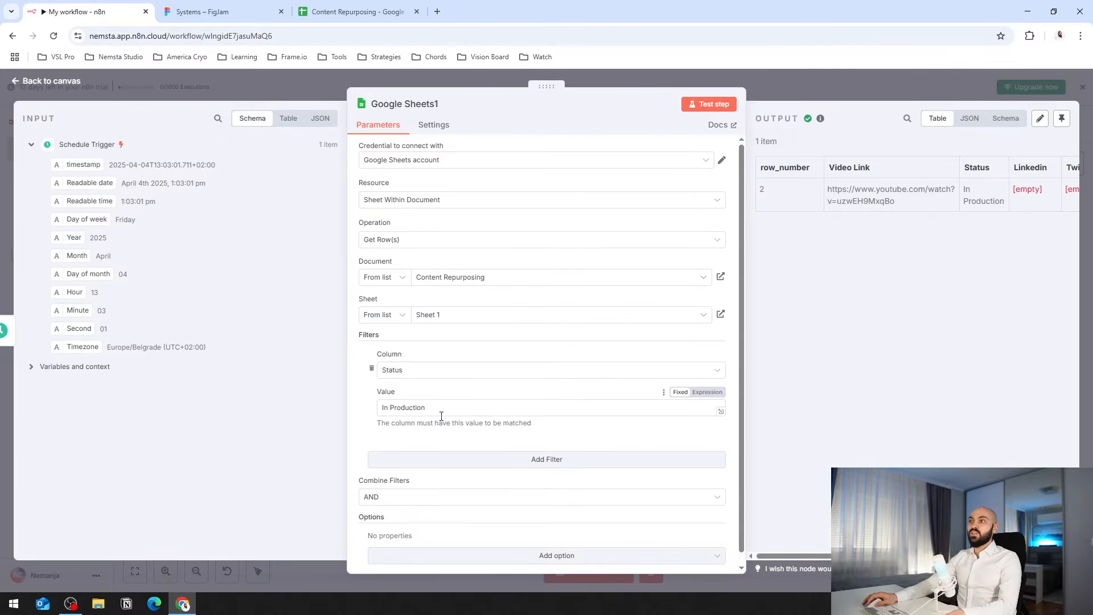
key(Escape)
Connect a Loop Over Items (Split in Batches) node after the Google Sheets node, keeping batch size 1, and check its loop branch output.
click(352, 345)
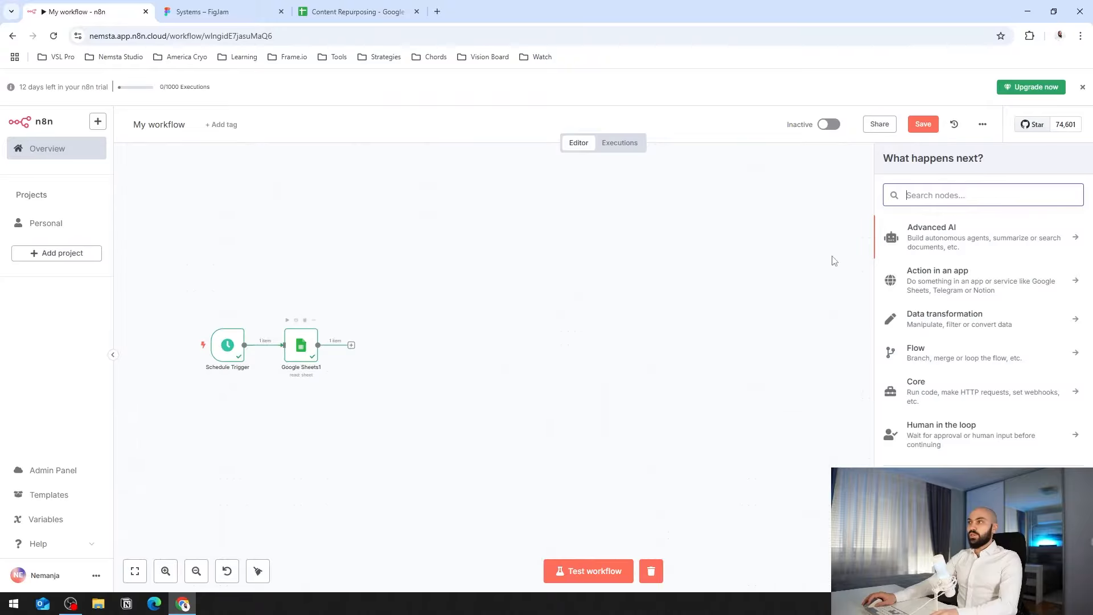
text(loo)
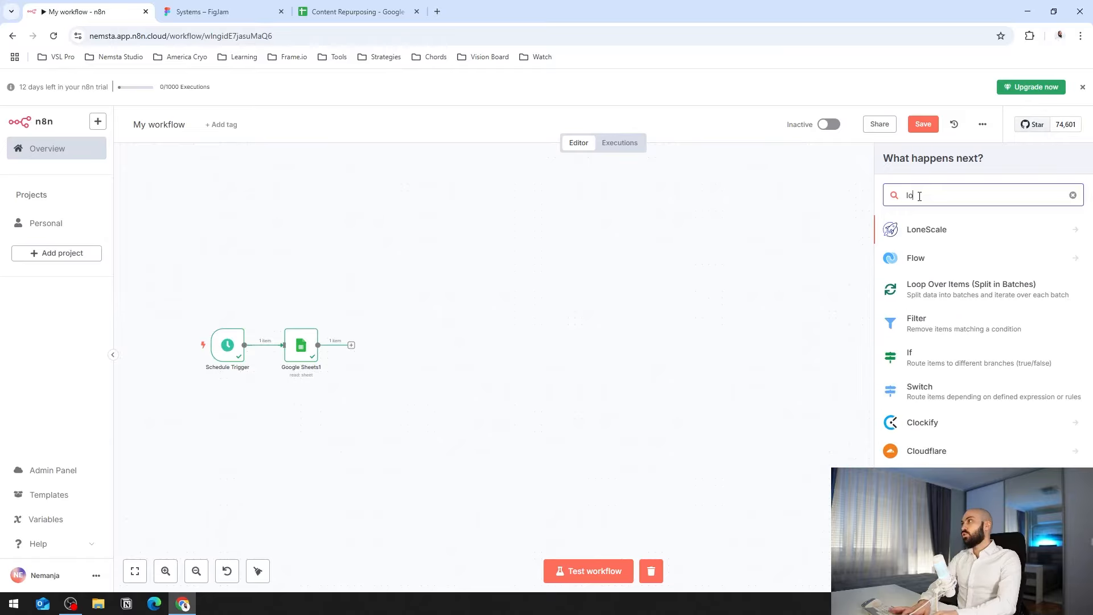
text(p)
click(911, 236)
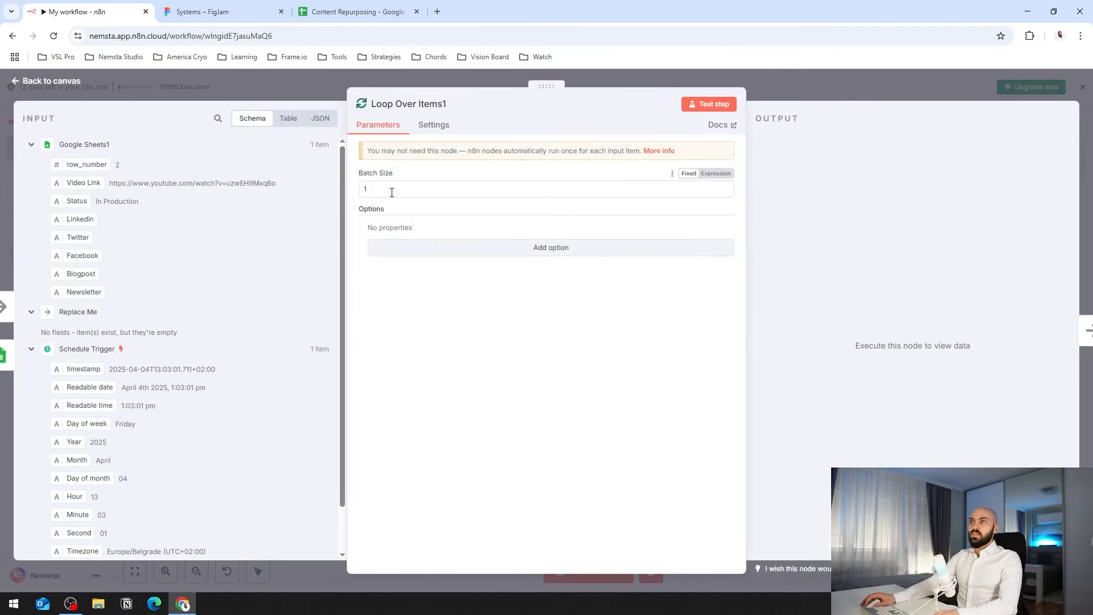
click(824, 83)
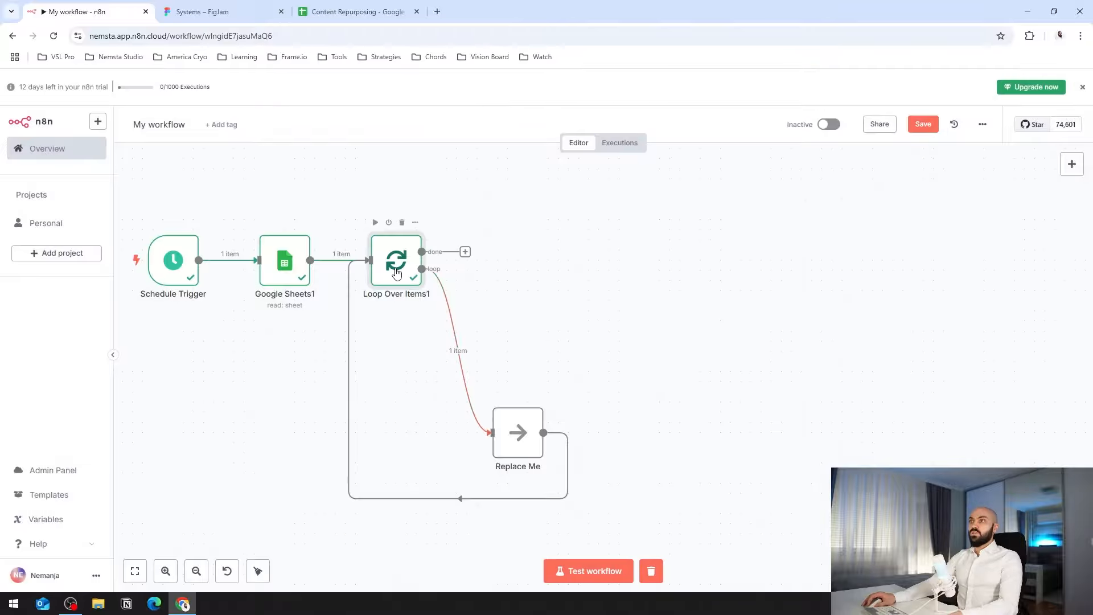
double_click(398, 274)
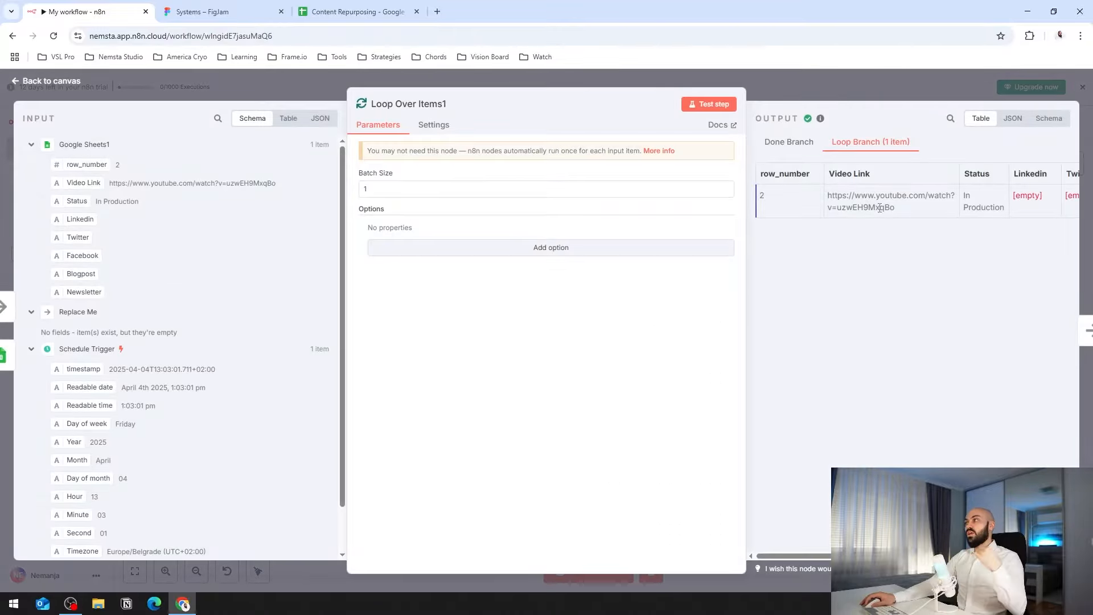
click(794, 79)
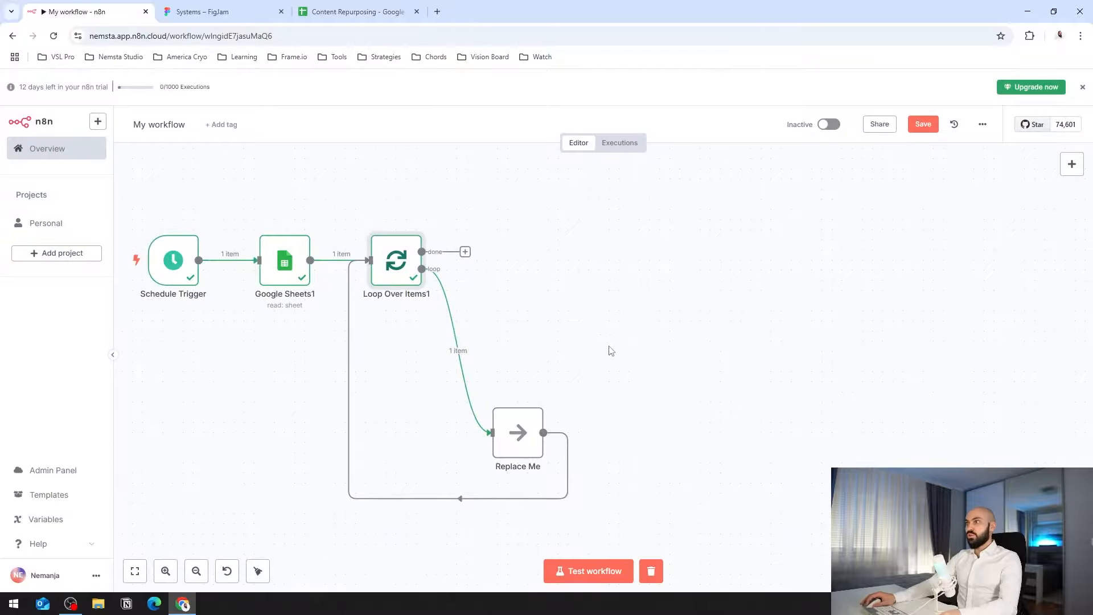
Add a separate Edit Fields (Set) node to the canvas and create a string field named "yt_link" in it.
right_click(660, 355)
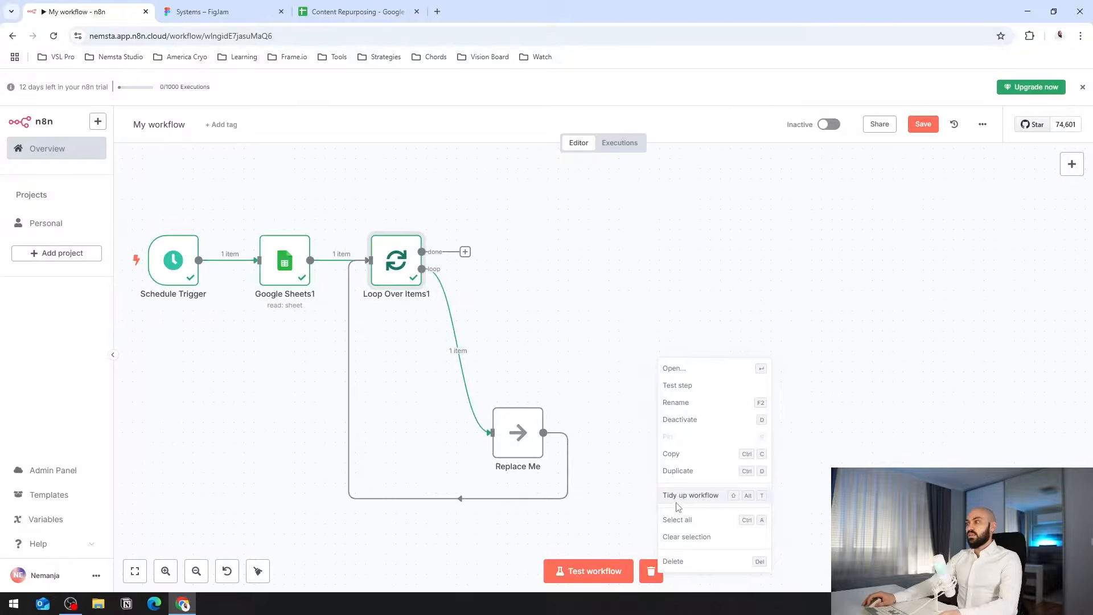
click(629, 381)
right_click(632, 384)
click(658, 394)
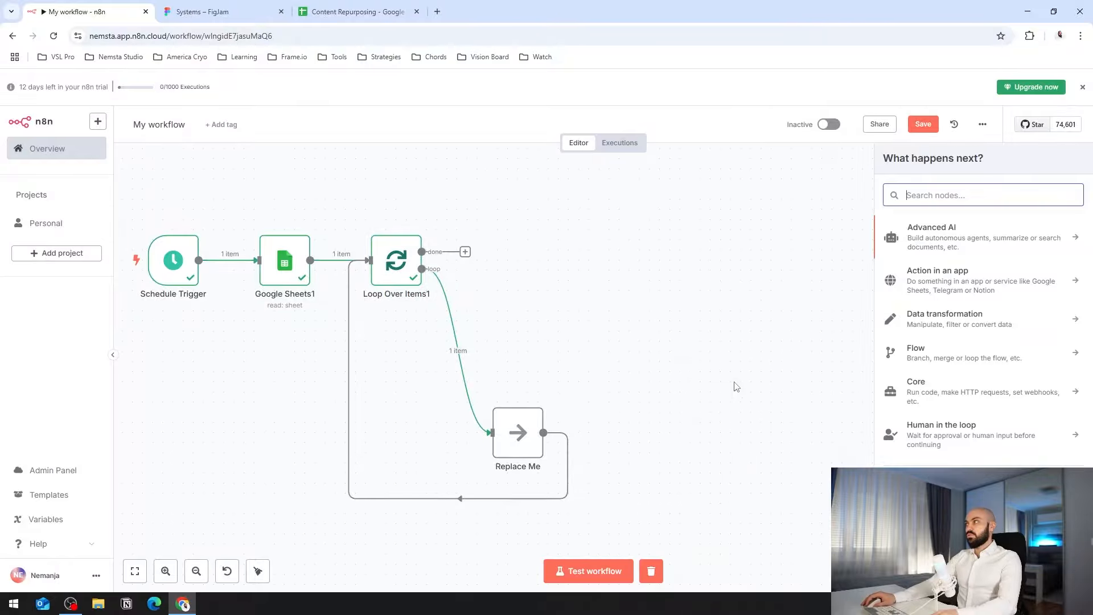
text(set)
click(930, 237)
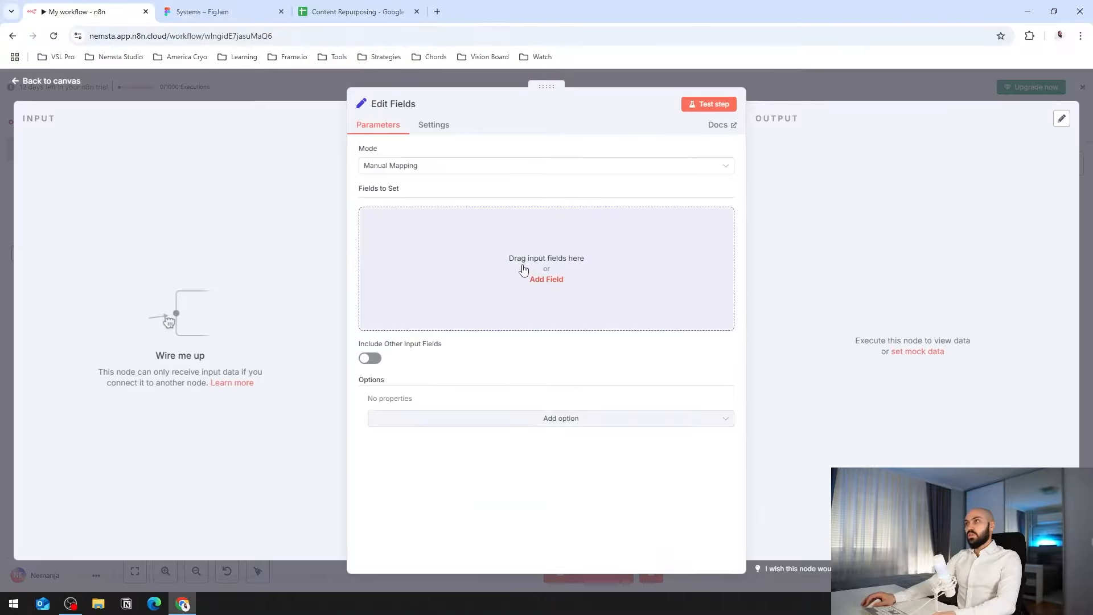
click(499, 268)
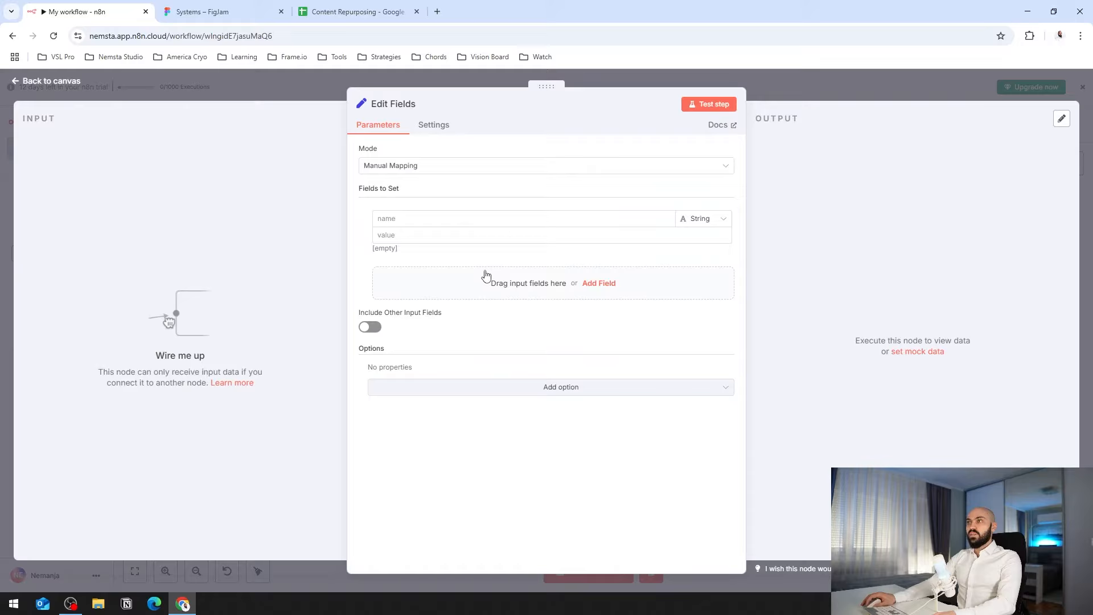
click(431, 219)
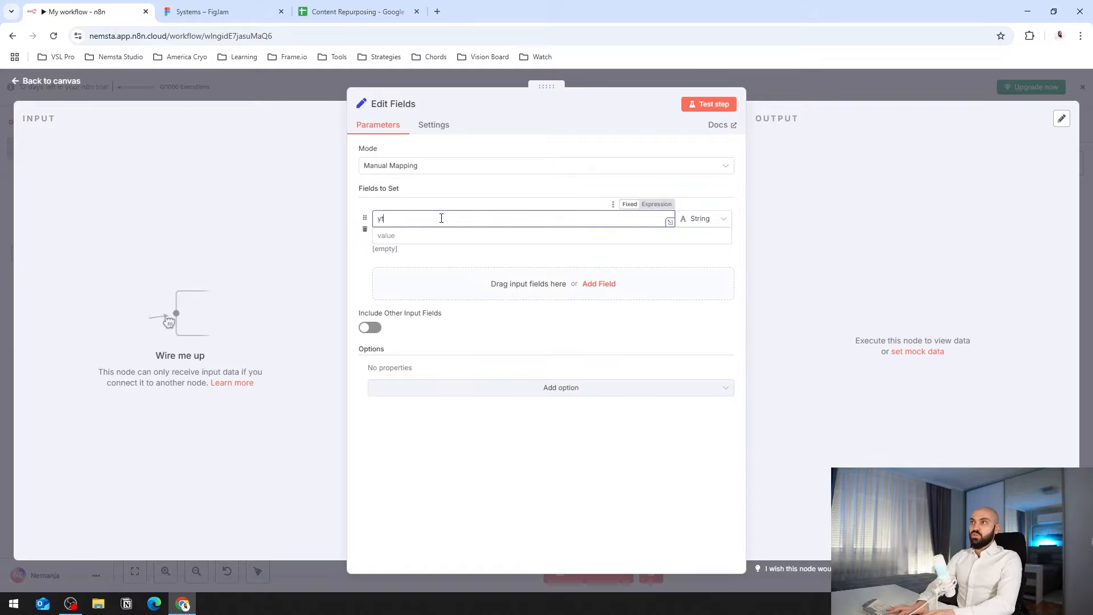
text(yt_link)
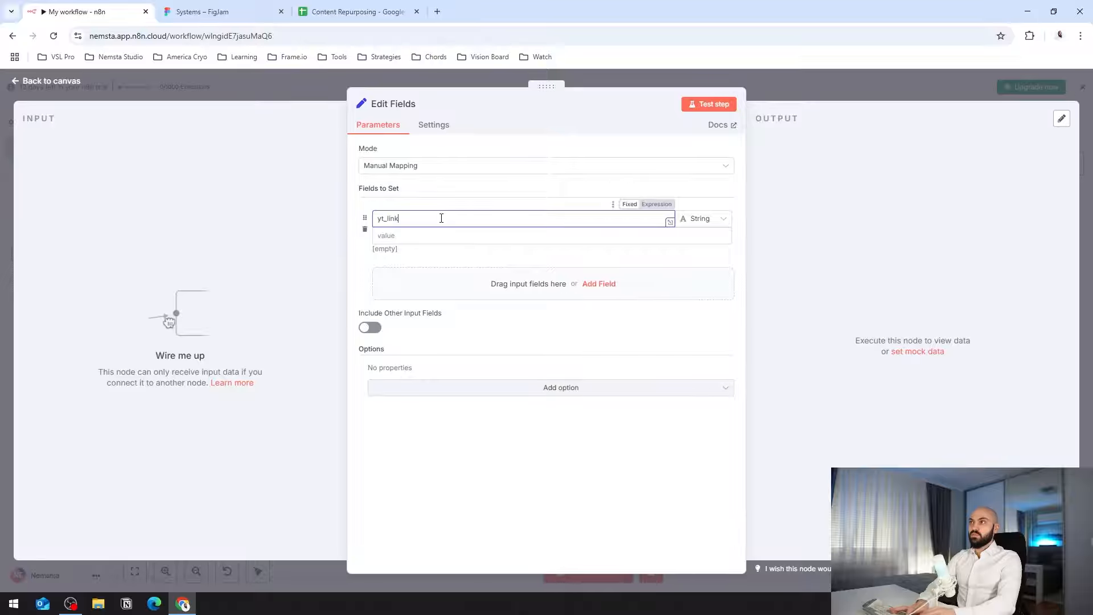
click(470, 235)
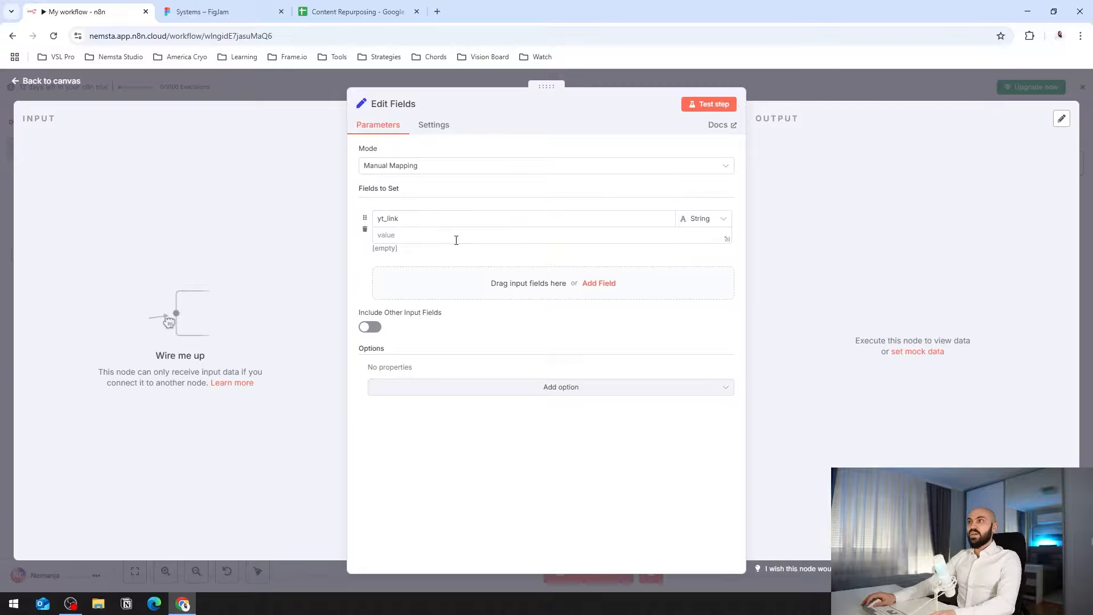
click(147, 263)
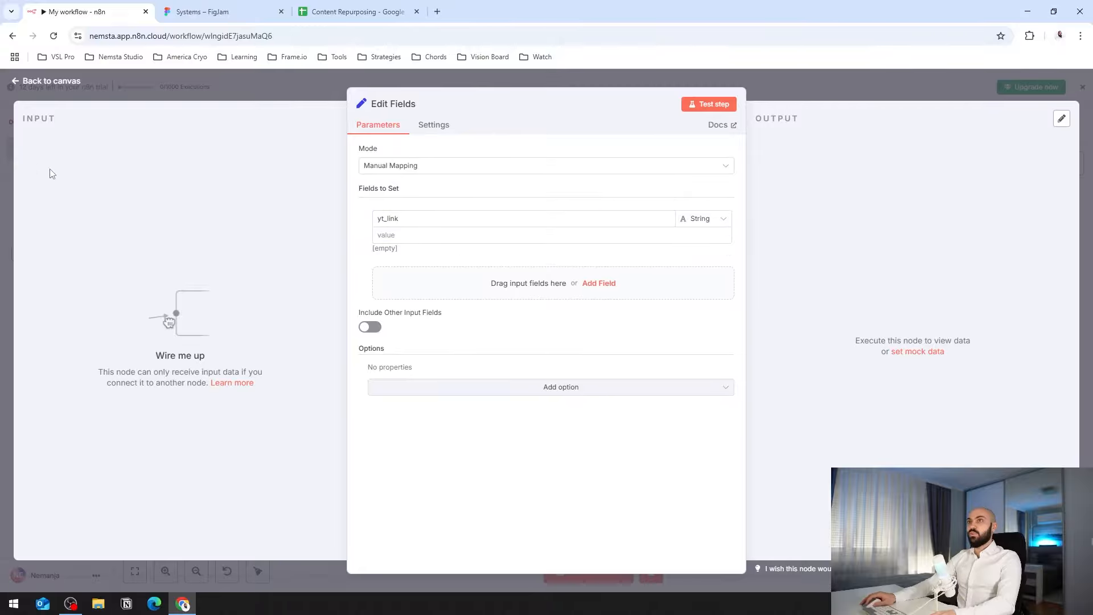
Wire the Edit Fields node into the loop branch of the Loop Over Items node and delete the Replace Me placeholder.
click(893, 87)
drag(658, 409, 556, 369)
drag(422, 269, 528, 406)
click(516, 434)
key(Delete)
click(407, 335)
Map the yt_link value in Edit Fields to the loop's Video Link field, {{ $json['Video Link'] }}, and test the node.
double_click(539, 409)
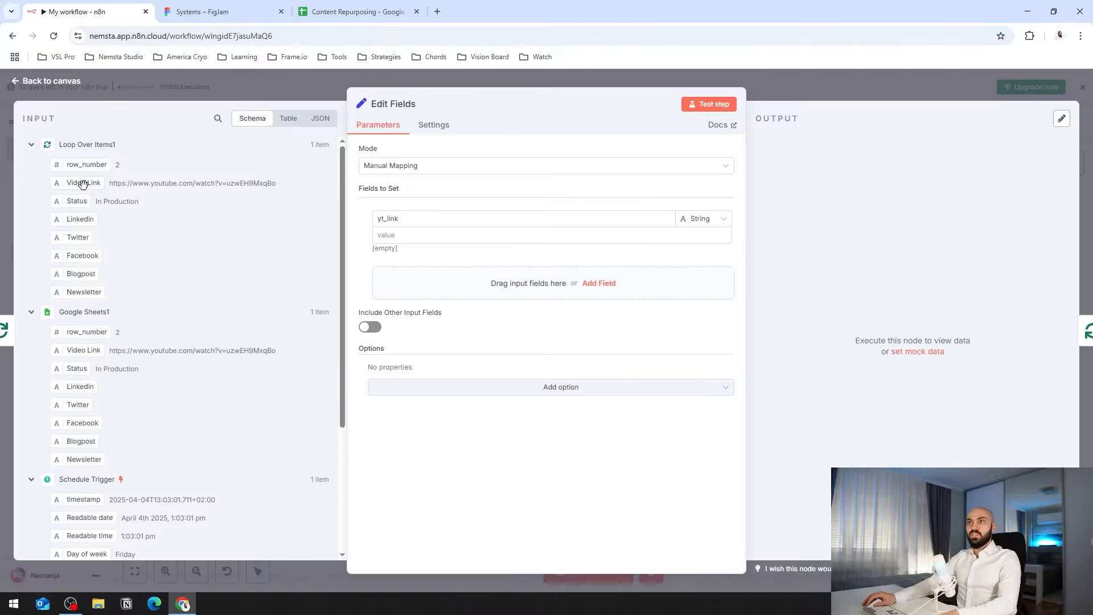
drag(82, 184, 420, 239)
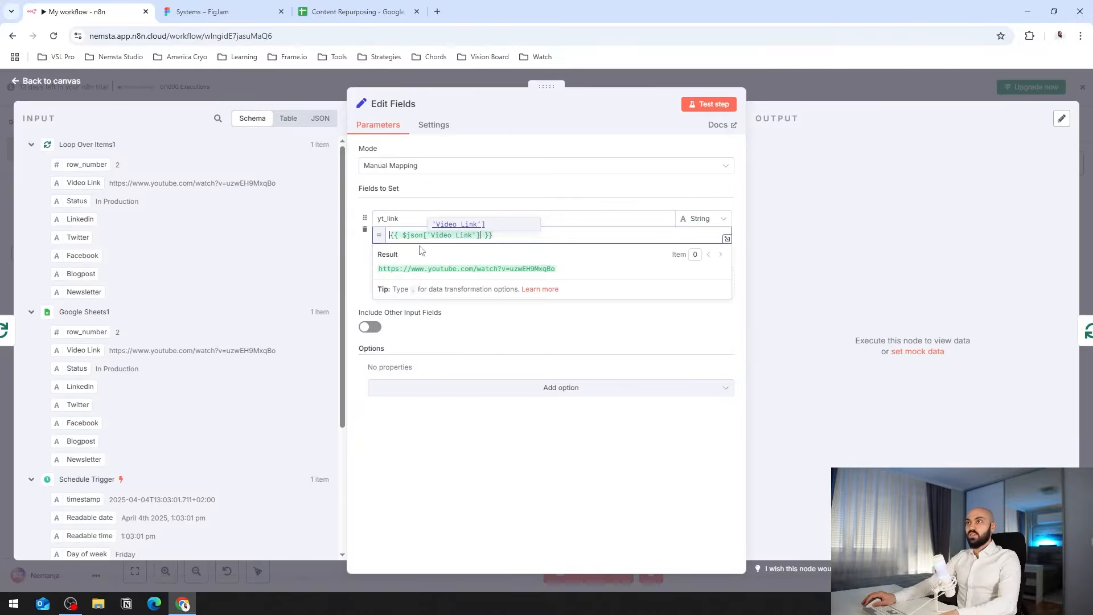
click(497, 453)
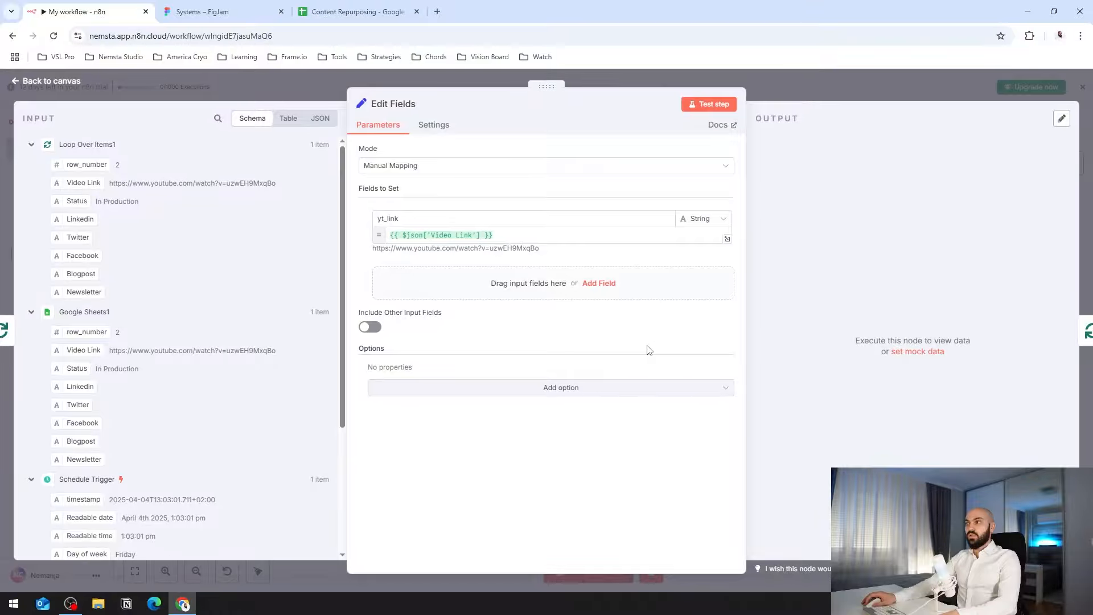
click(708, 104)
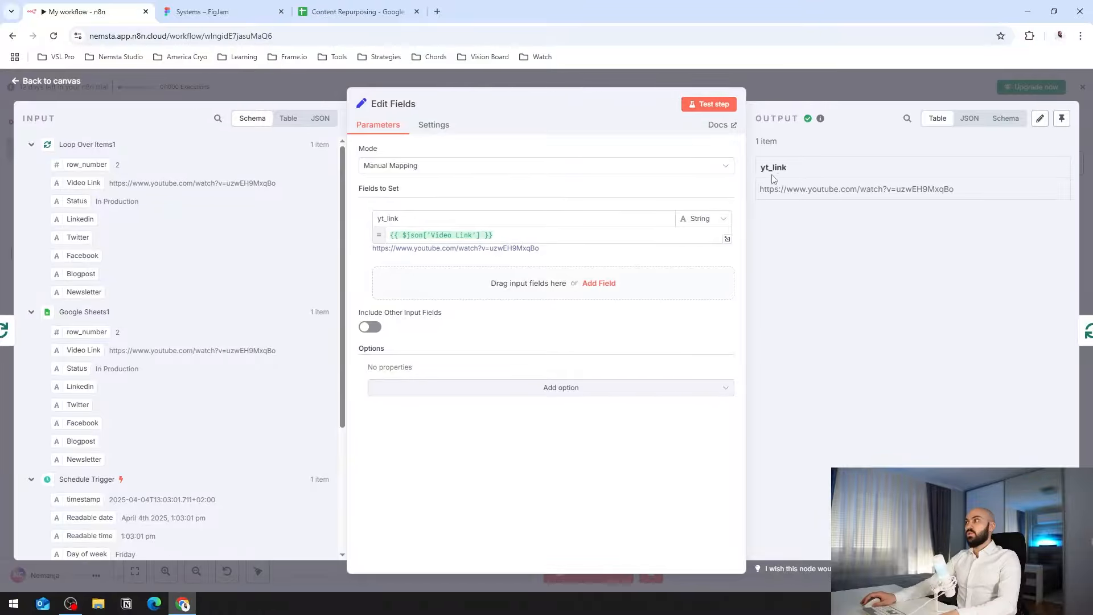
Review the YouTube Video Summarizer GPT AI page on RapidAPI and the video ID portion of the yt_link output in n8n.
drag(778, 173, 806, 188)
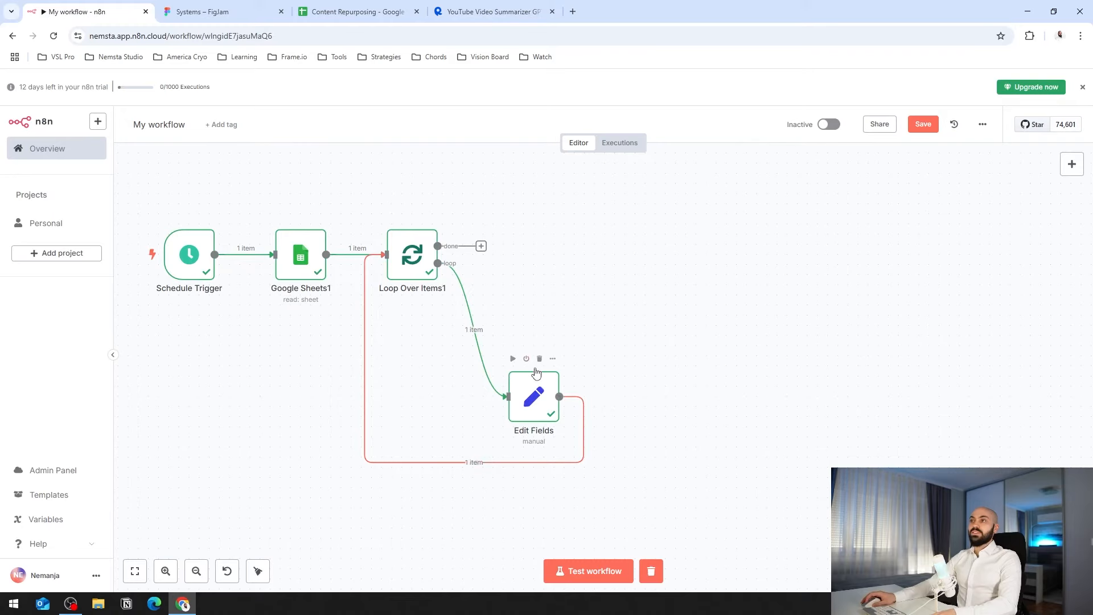
click(477, 11)
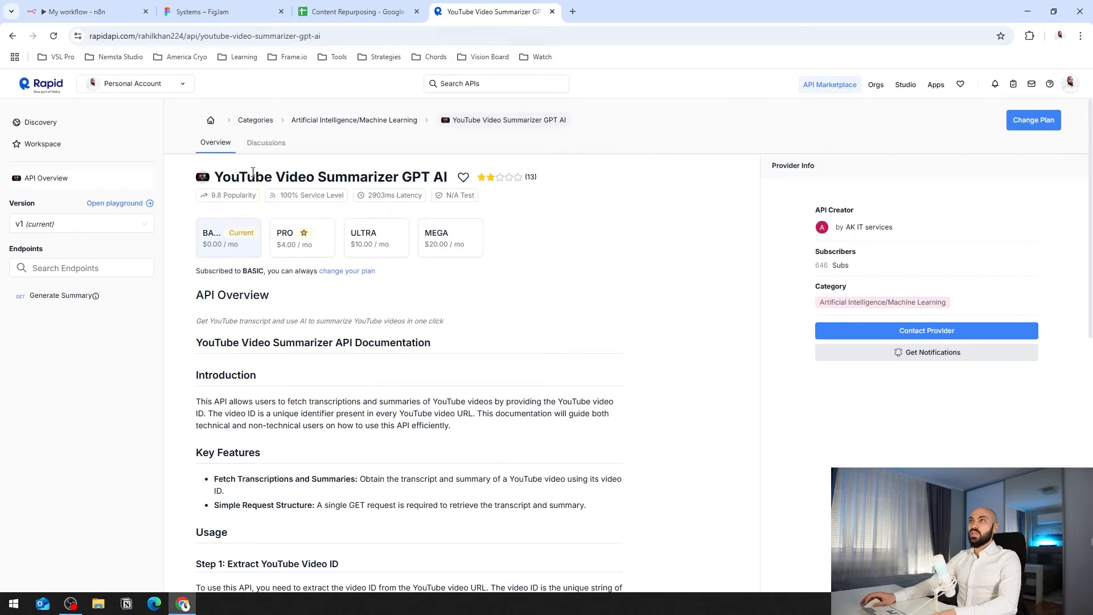
drag(218, 177, 429, 182)
click(421, 265)
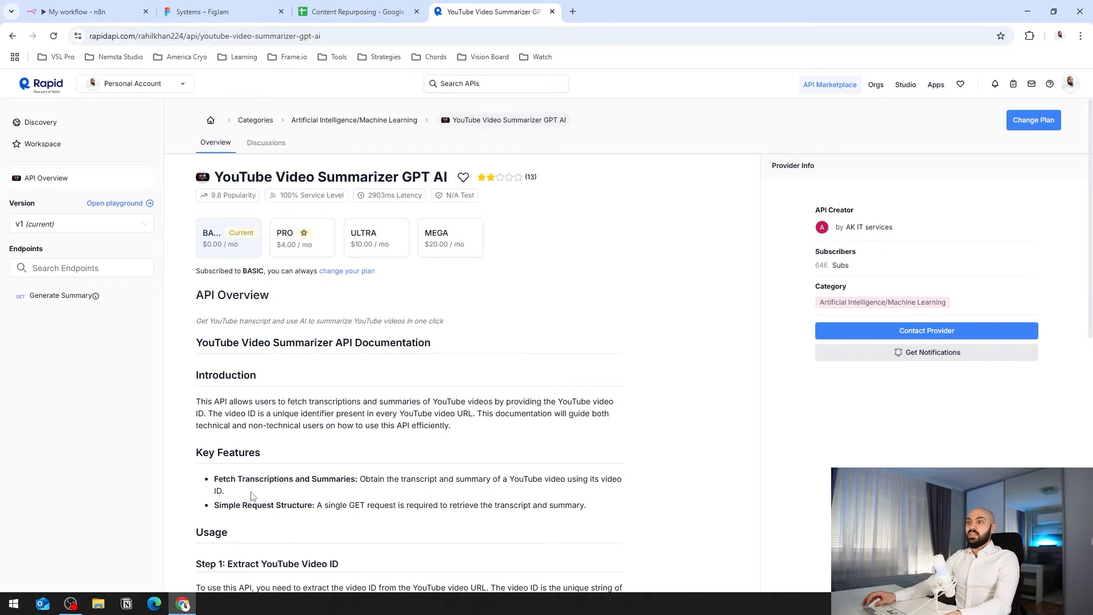
drag(987, 198, 758, 197)
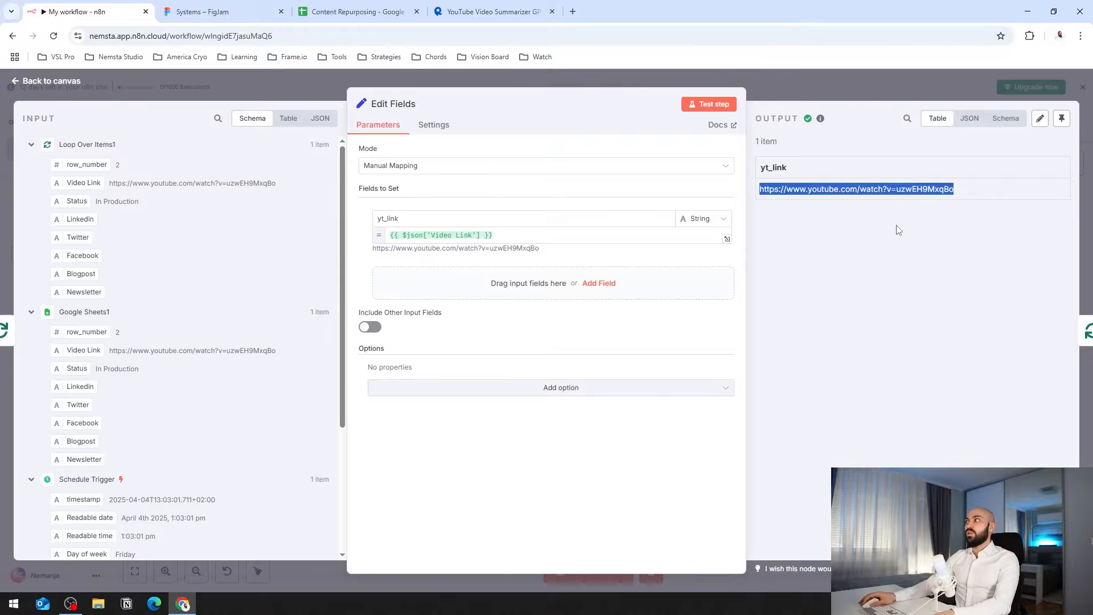
drag(897, 196, 937, 188)
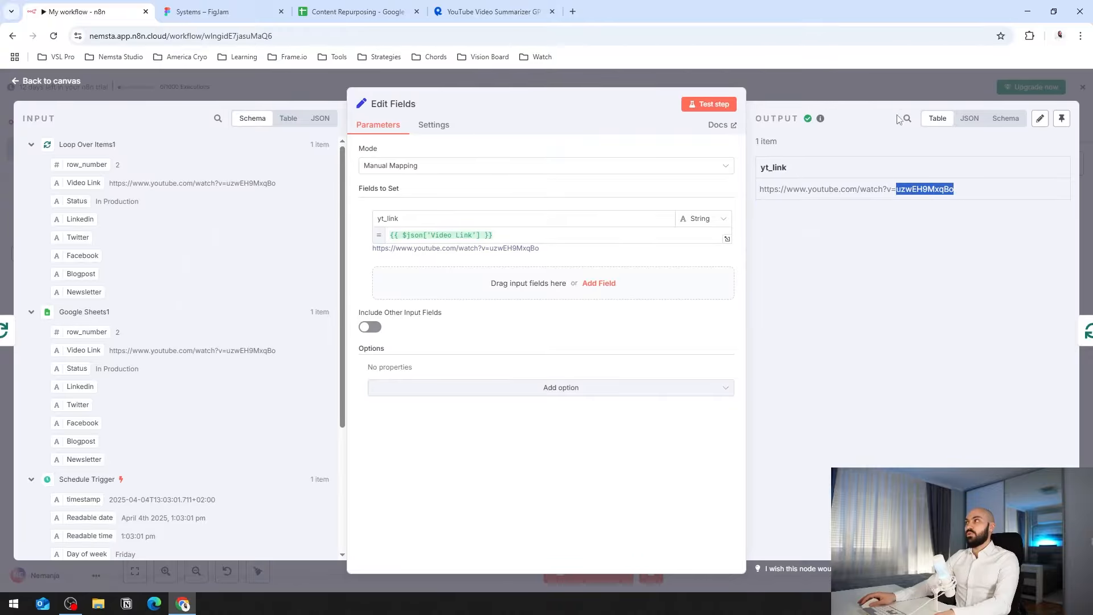
Add a Code node to the workflow, fed by the Edit Fields node.
key(Escape)
right_click(642, 313)
click(677, 328)
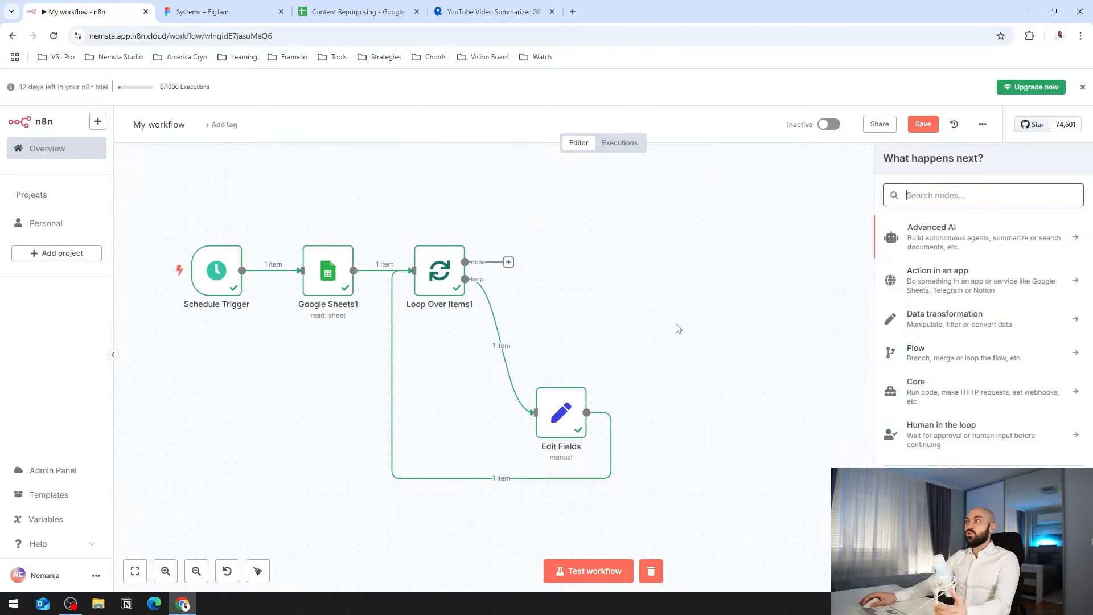
text(code)
key(Return)
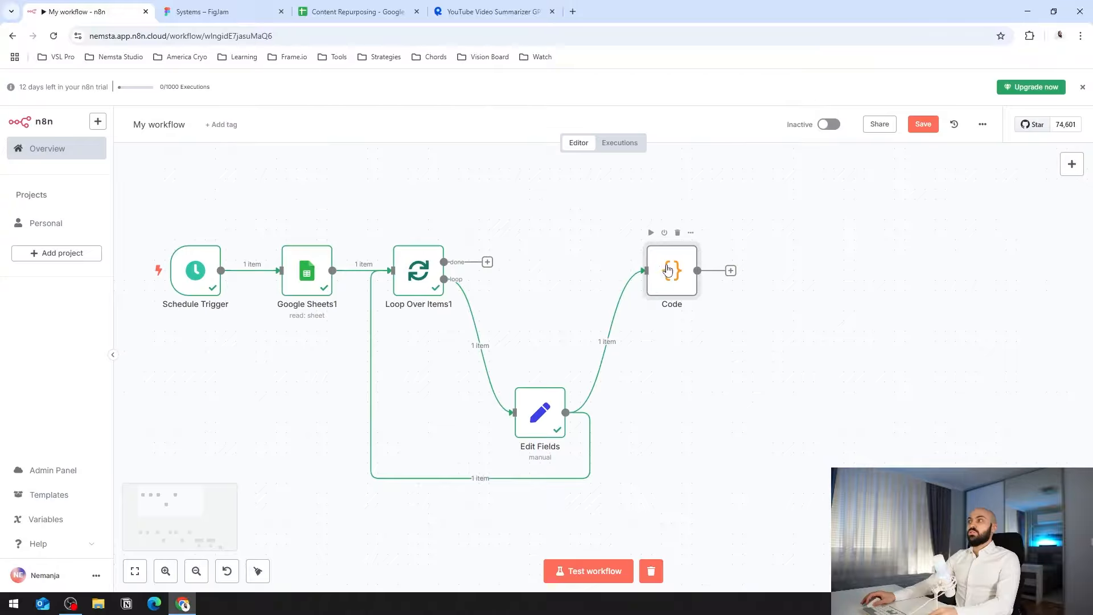
Replace the Code node's JavaScript with a script that extracts videoId from yt_link by regular expression, and test the node.
double_click(669, 271)
click(493, 303)
click(491, 315)
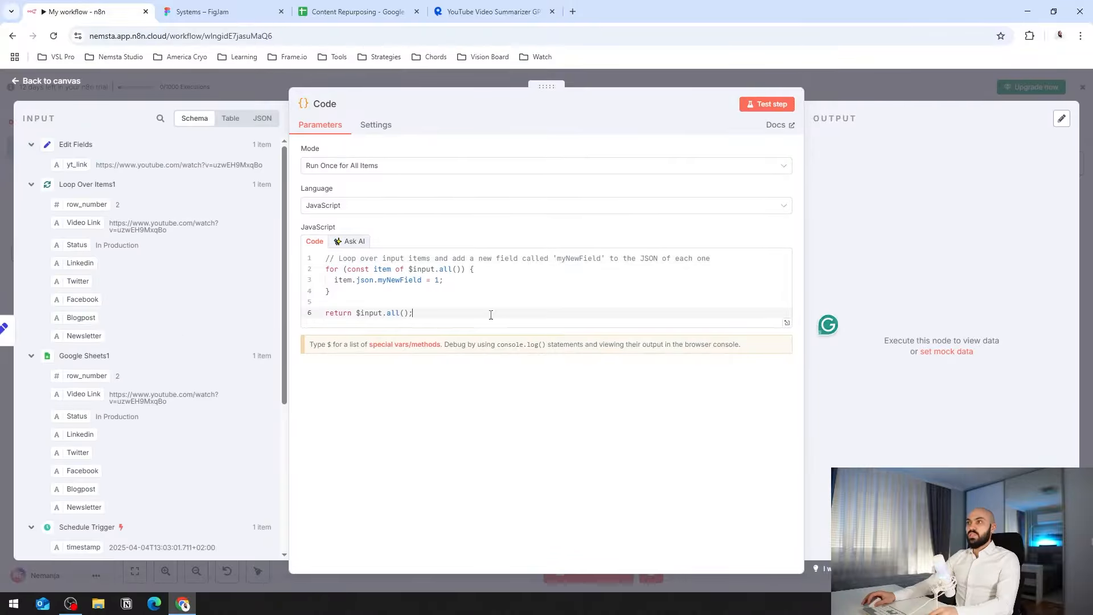
key(ctrl+a)
text(// Loop over input items for (const item of $input.all()) {   // Extract the YouTube video ID using a regular expression   const ytLink = item.json.yt_link;   const videoIdMatch = ytLink.match(/(?:v=|\/)([a-zA-Z0-9_-]{11})/);   const videoId = videoIdMatch ? videoIdMatch[1] : null; // Extracted video ID or null if not found   // Add the video ID to the JSON   item.json.videoId = videoId; } return $input.all();)
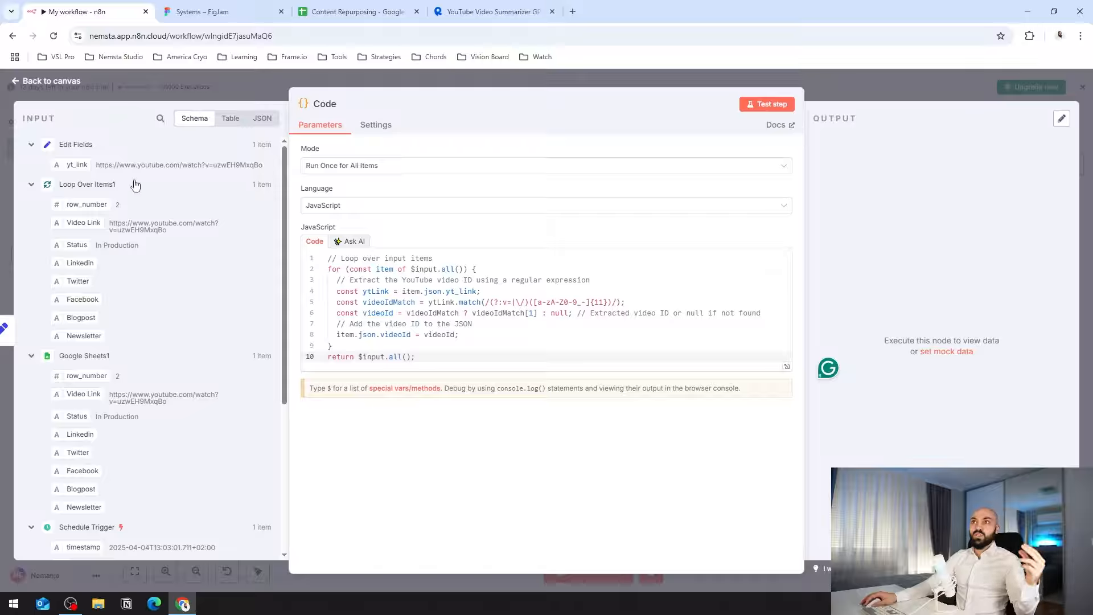
click(763, 111)
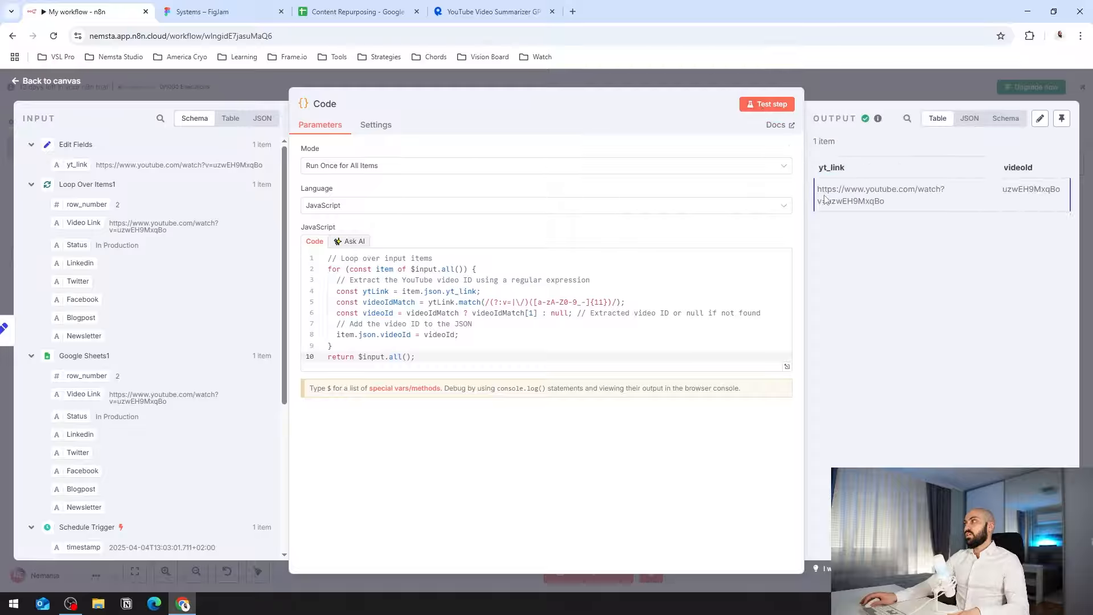
drag(1055, 191, 1000, 193)
click(1012, 219)
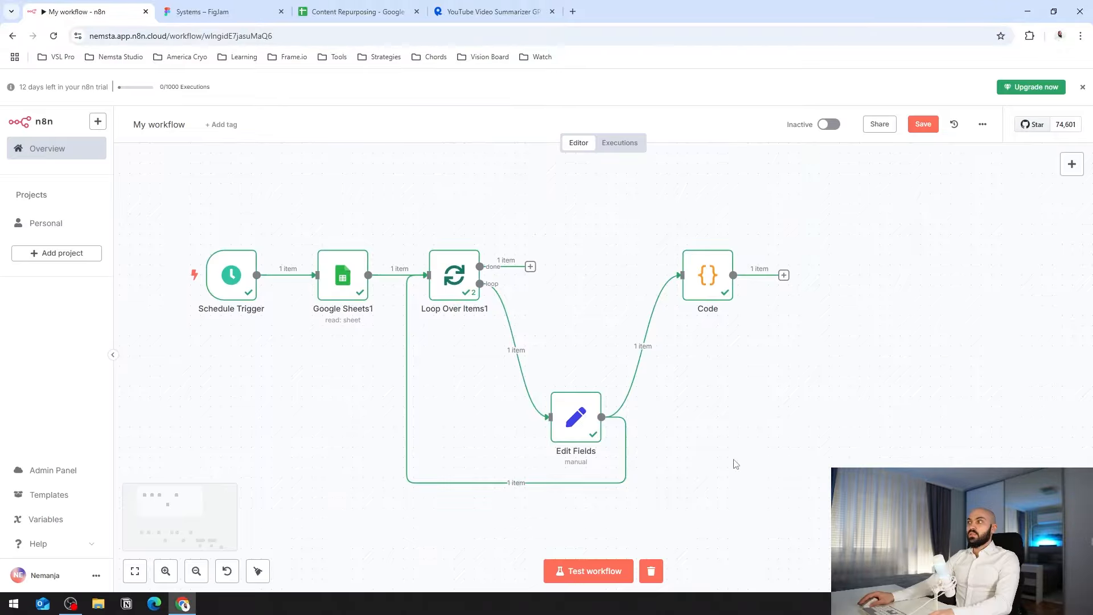
Add an HTTP Request node after the Code node.
click(783, 275)
text(http)
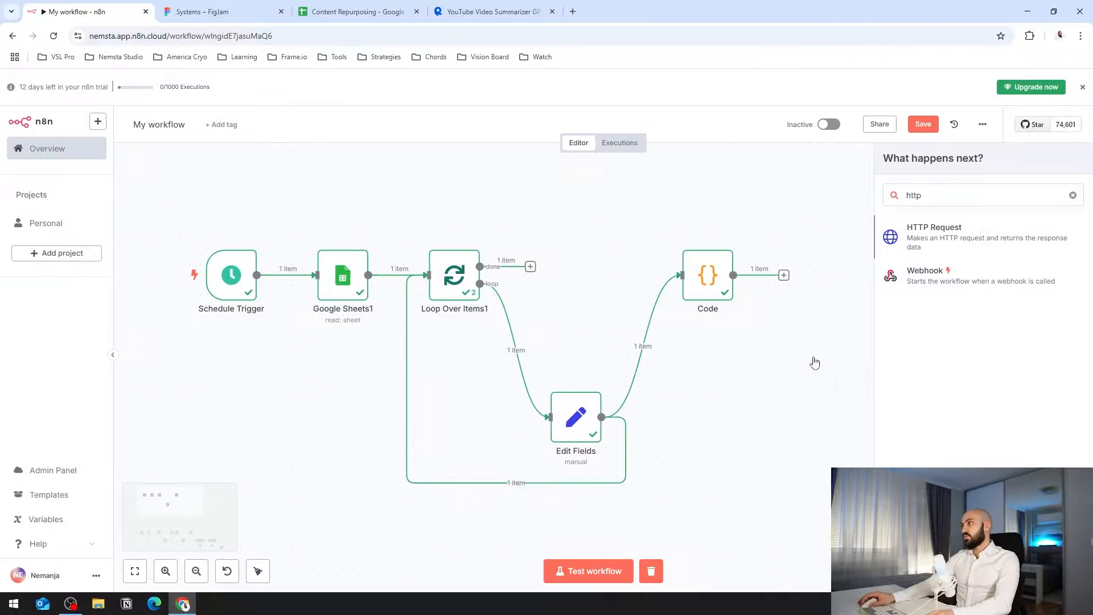
key(Return)
click(485, 11)
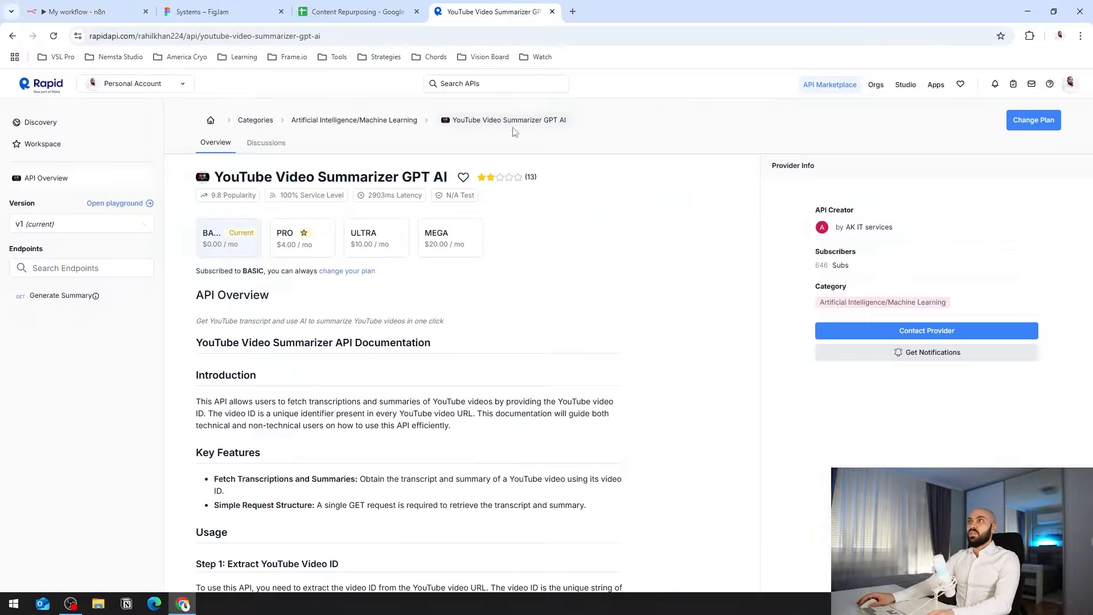
click(85, 11)
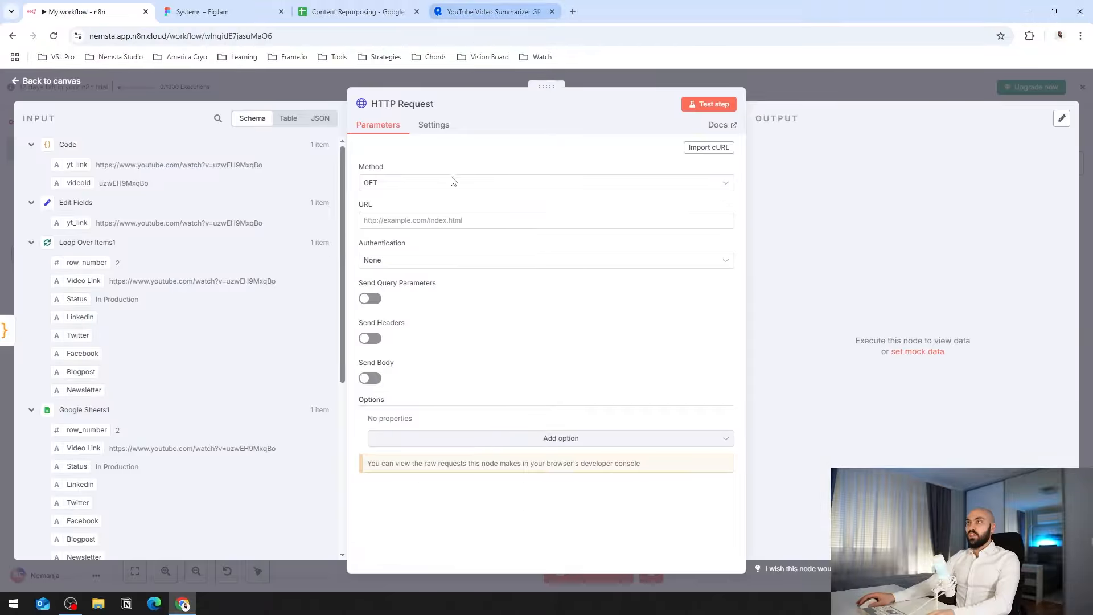
click(481, 11)
scroll(501, 261, down, 7)
scroll(402, 350, up, 4)
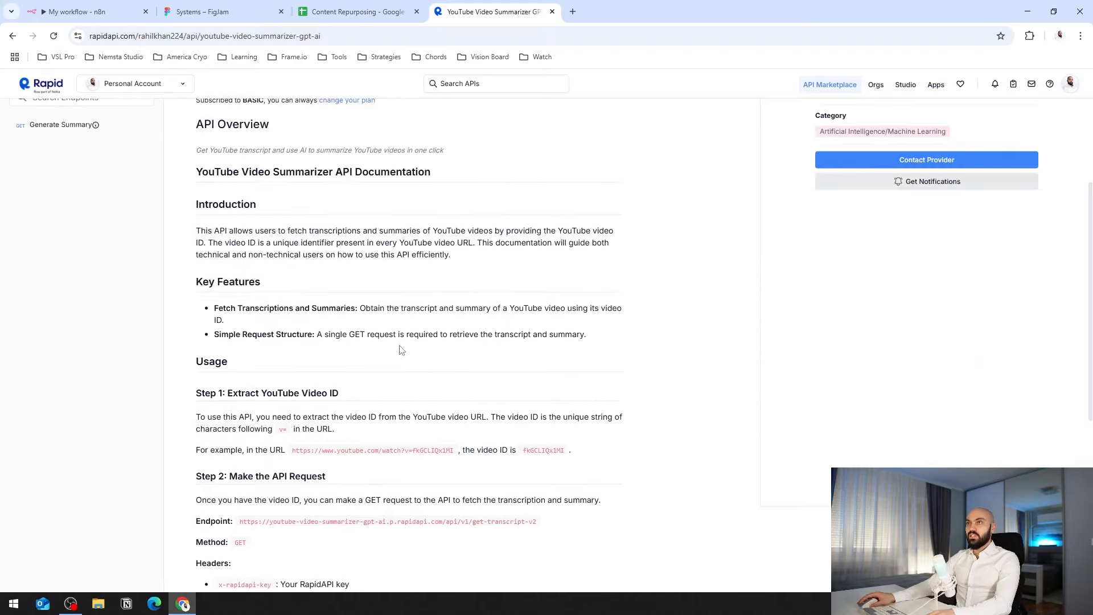
scroll(341, 415, down, 2)
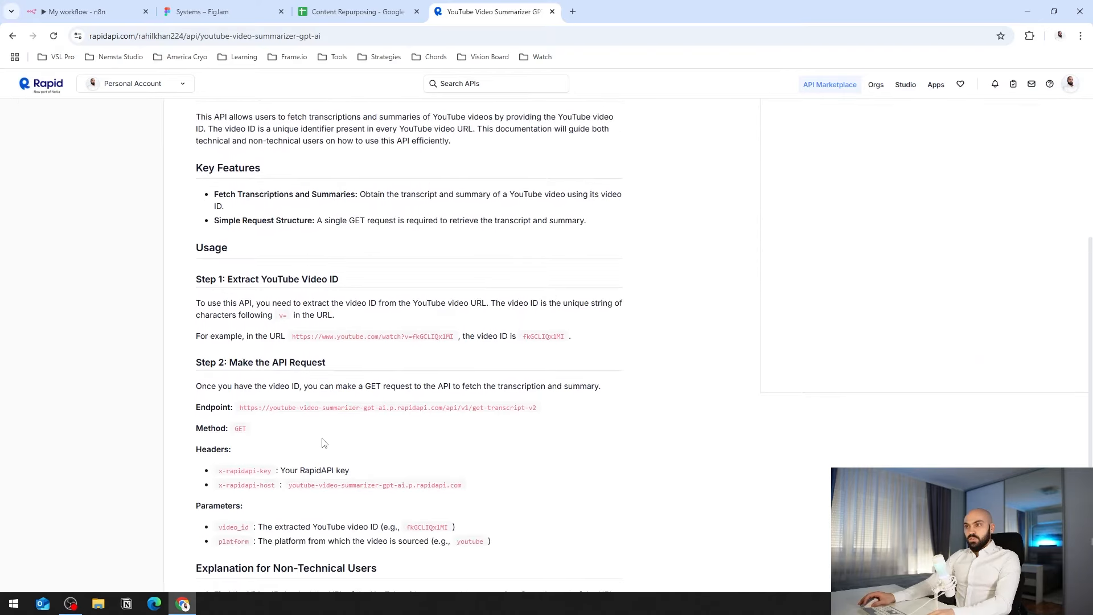
drag(547, 411, 237, 411)
key(ctrl+c)
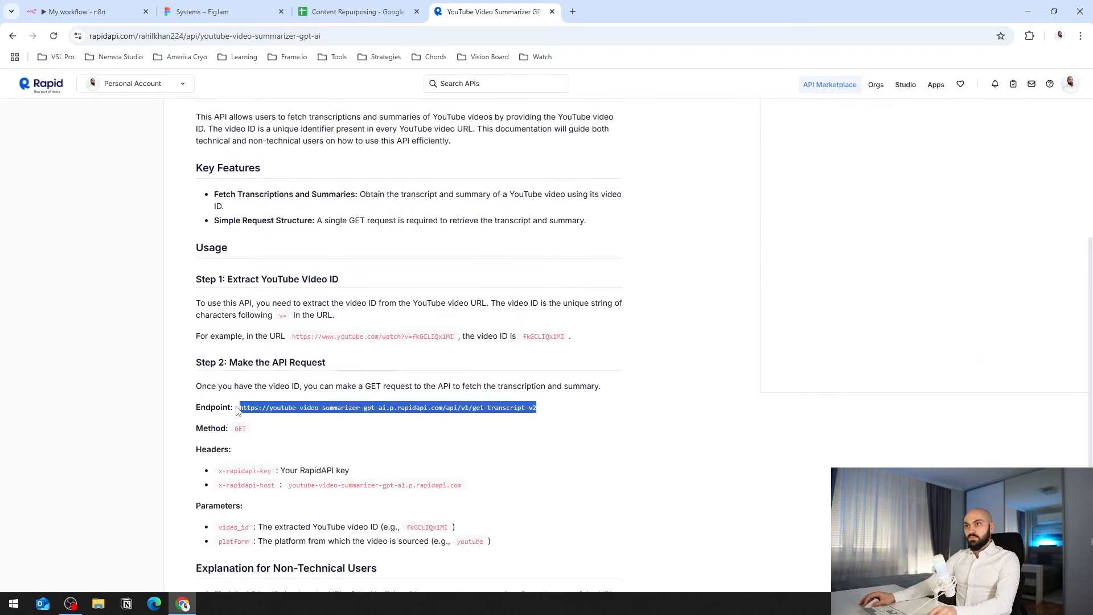
key(ctrl+1)
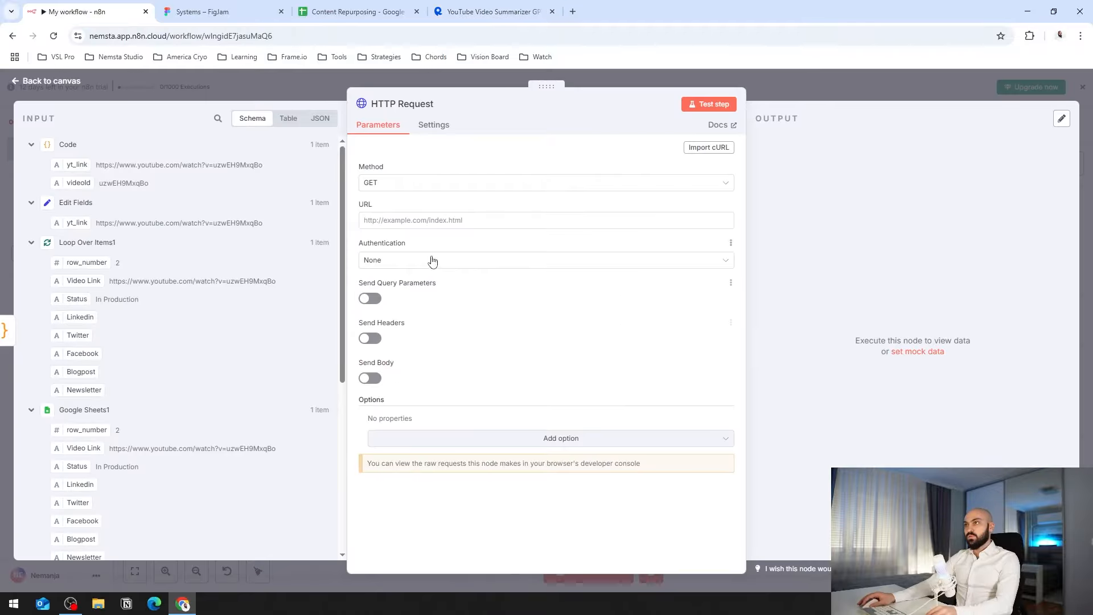
click(425, 222)
key(ctrl+v)
Enable Send Query Parameters in the HTTP Request node and consult the parameter list in the RapidAPI documentation.
click(368, 297)
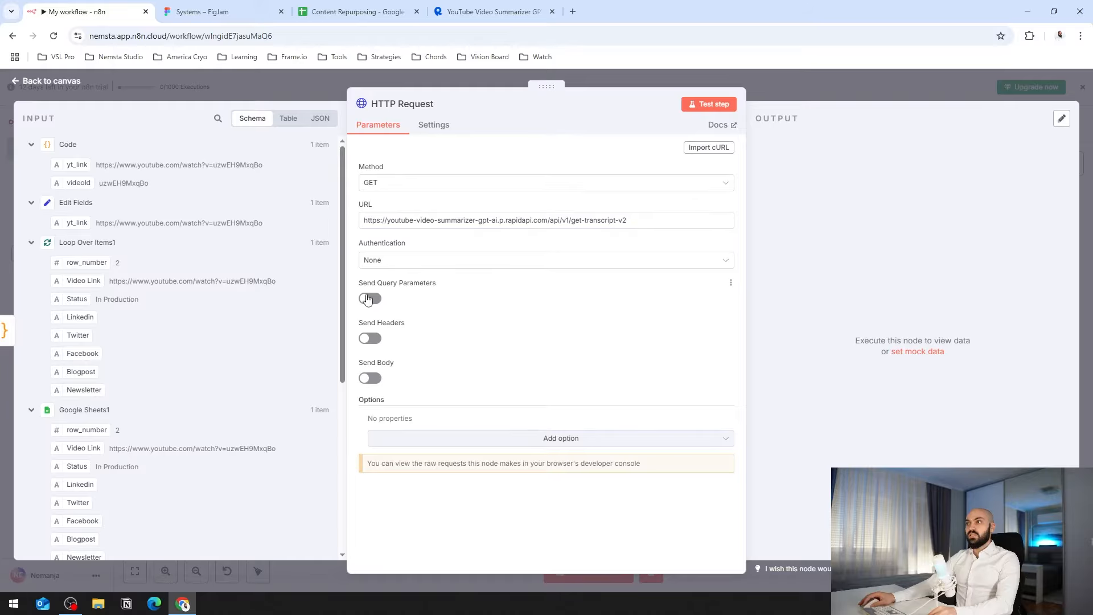
click(370, 299)
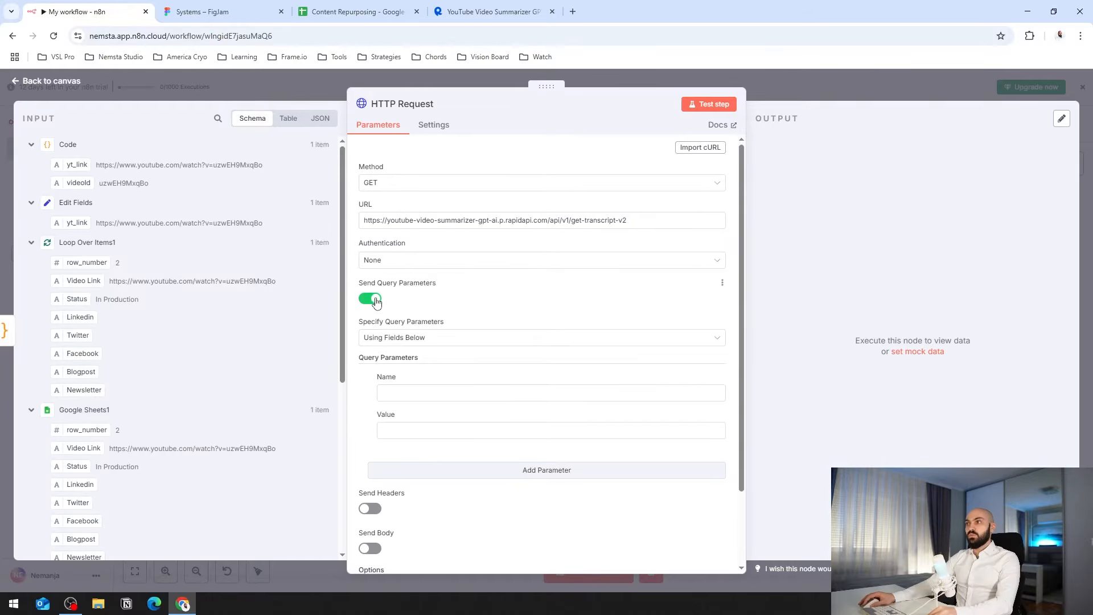
scroll(469, 310, down, 3)
click(493, 11)
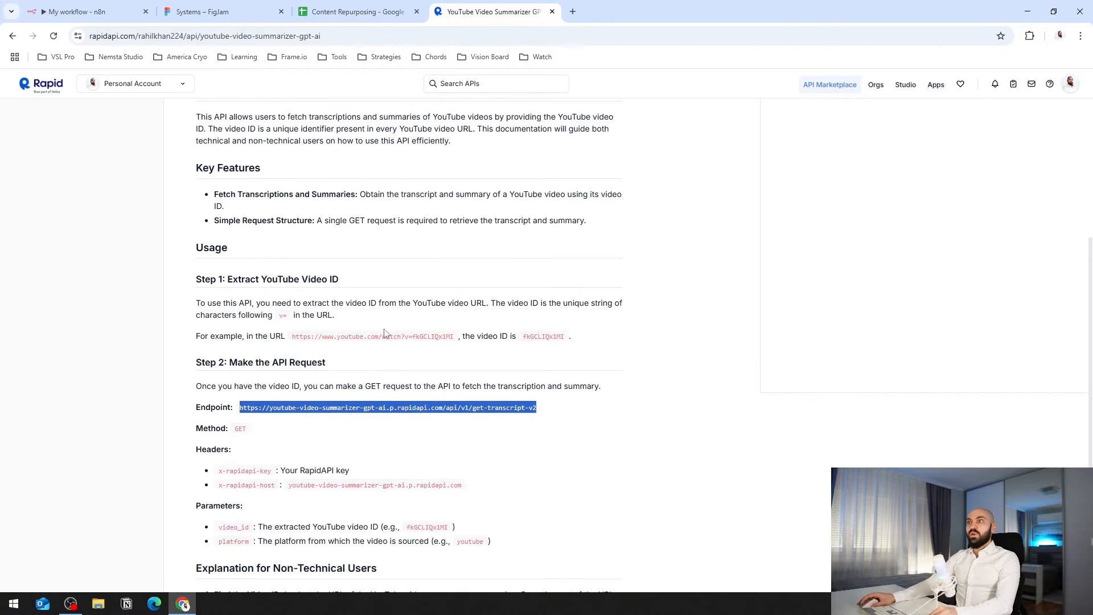
scroll(384, 333, down, 3)
key(ctrl+1)
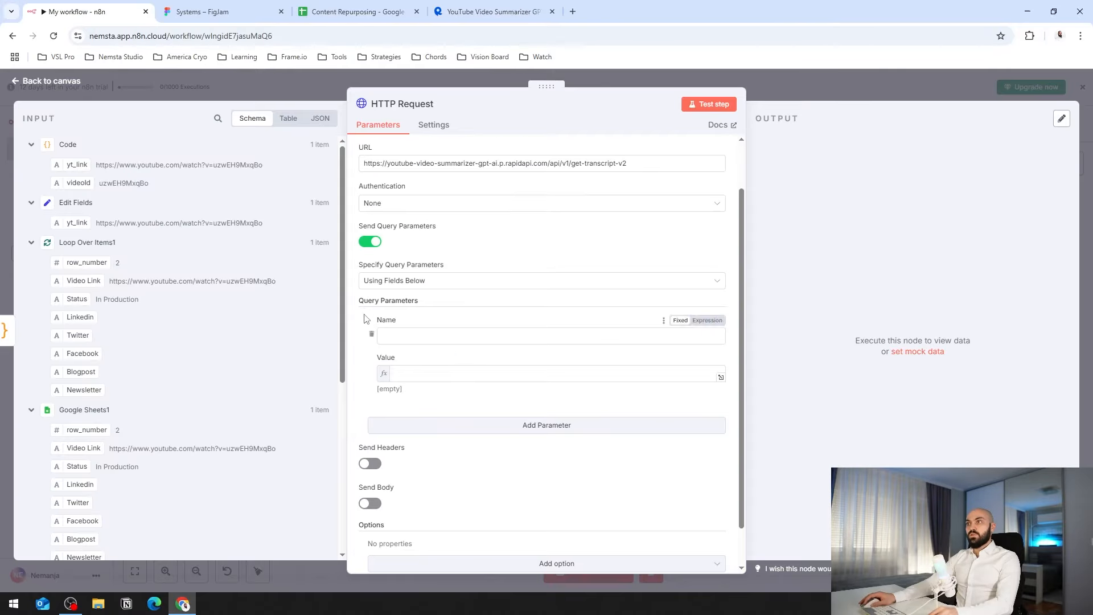
Name the first query parameter video_id, copied from the RapidAPI documentation, and map its value to the Code node's {{ $json.videoId }}.
click(408, 335)
click(493, 12)
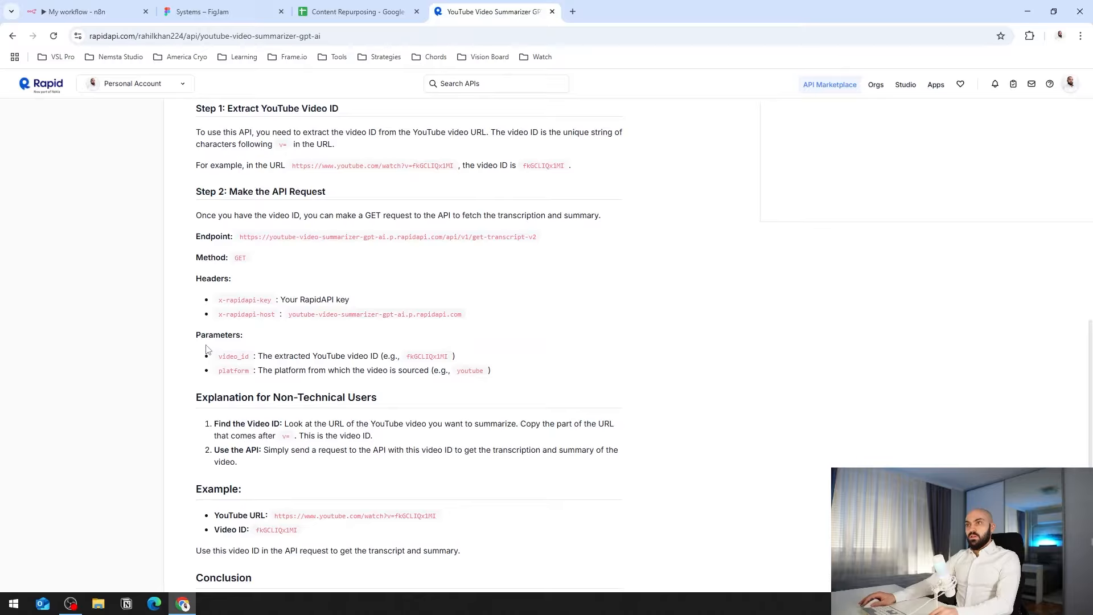
drag(224, 358, 248, 359)
key(ctrl+c)
key(ctrl+1)
key(ctrl+v)
click(431, 374)
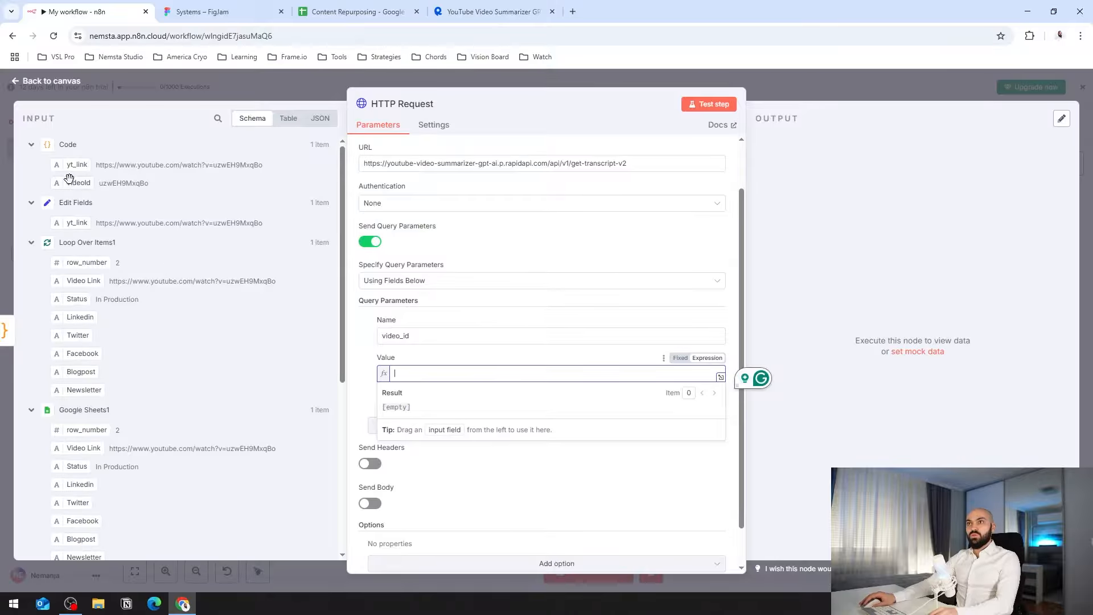
drag(78, 182, 410, 373)
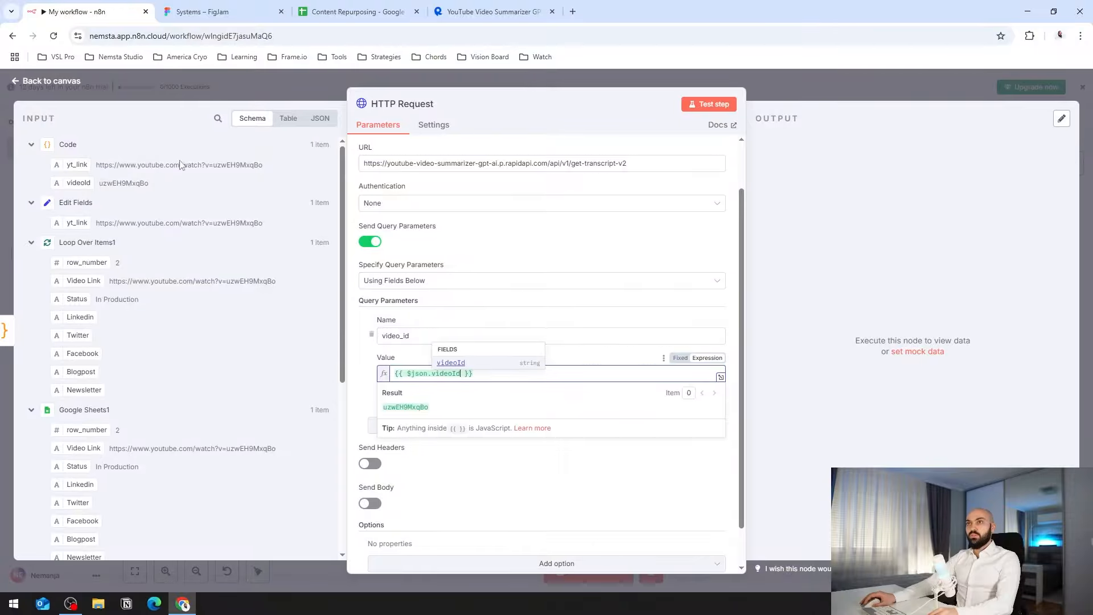
click(597, 357)
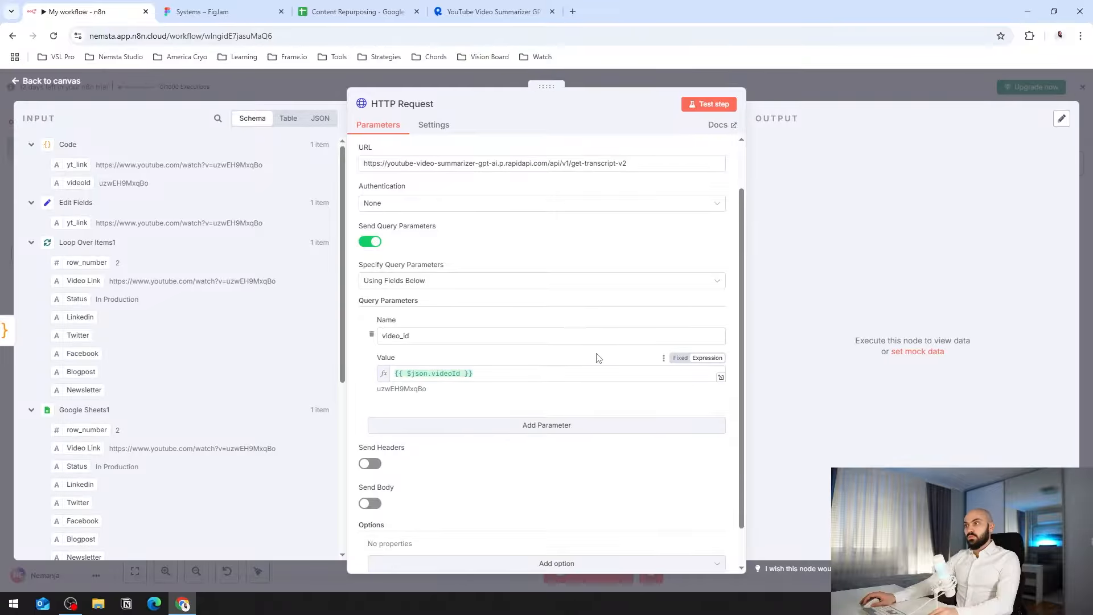
Add a second query parameter named platform, copied from the RapidAPI documentation, with the value youtube.
click(556, 425)
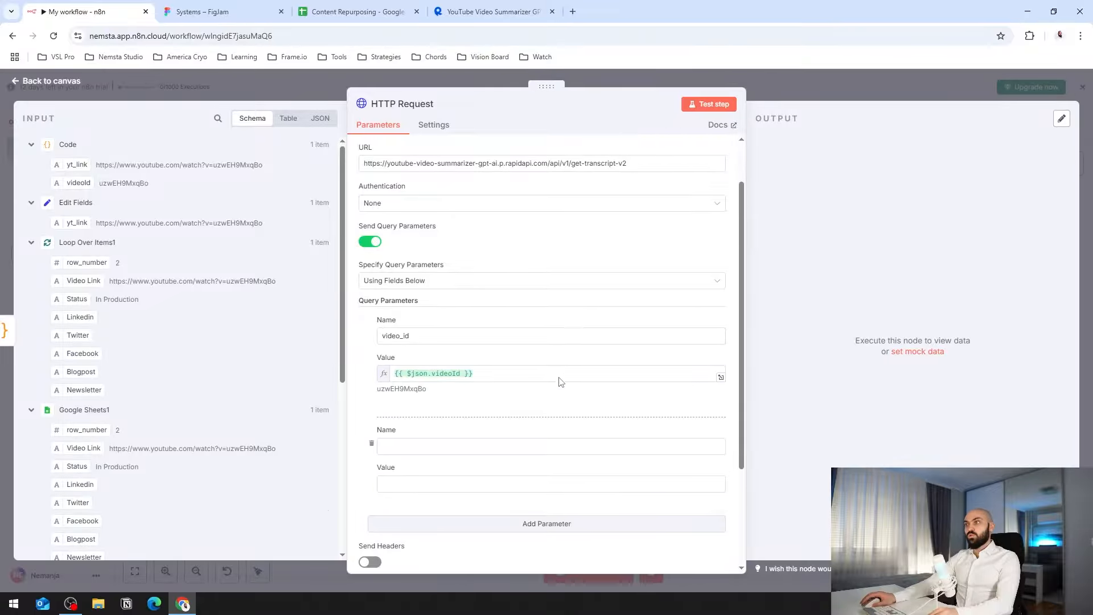
click(525, 5)
drag(218, 373, 249, 371)
click(86, 11)
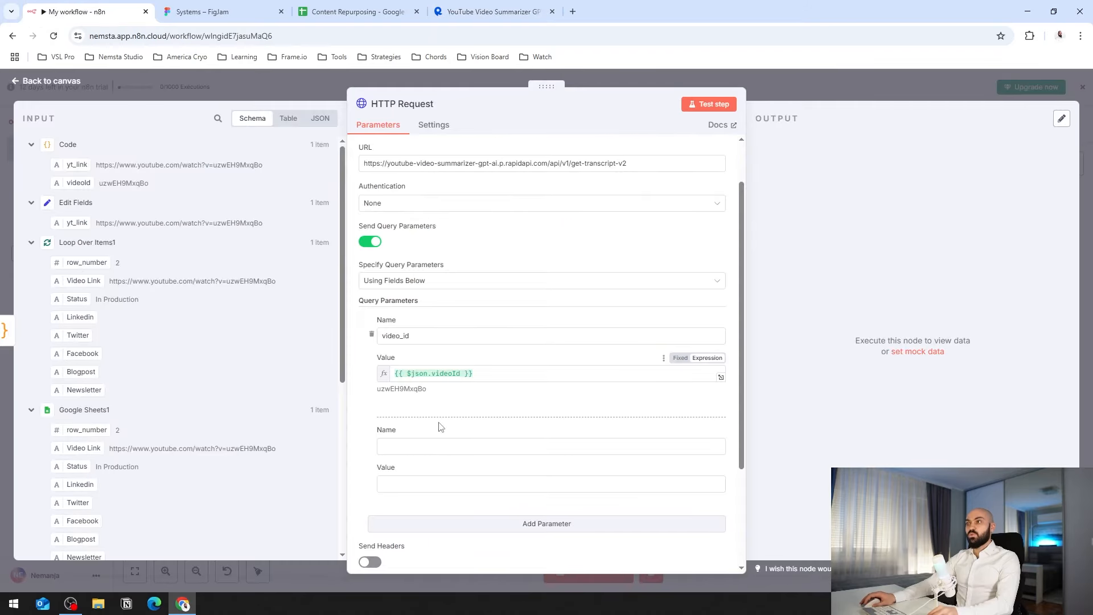
click(438, 446)
key(ctrl+v)
scroll(463, 442, down, 3)
click(430, 345)
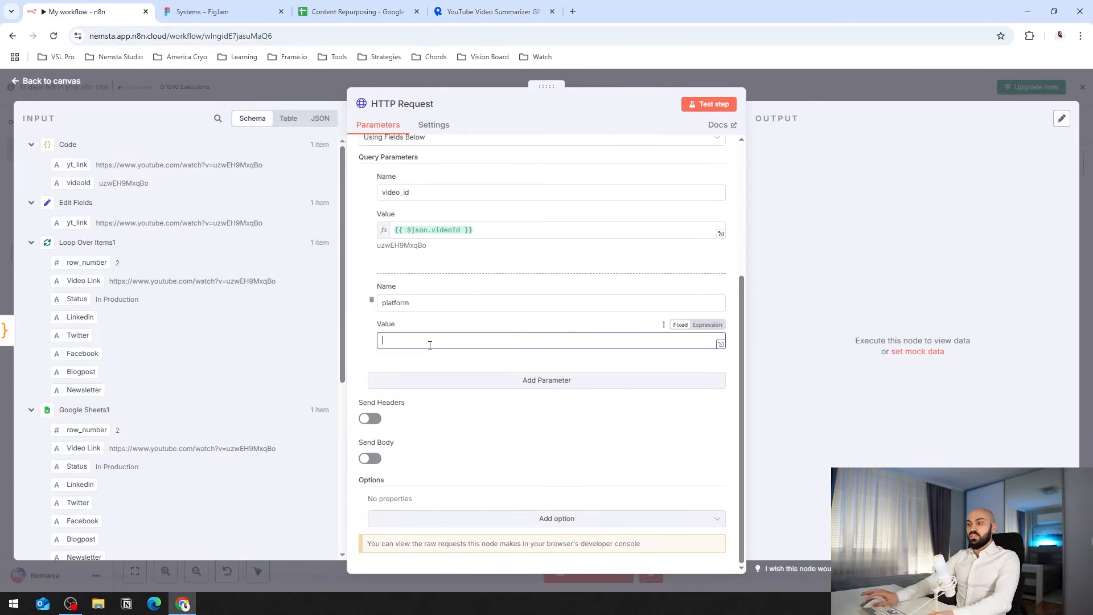
text(youtube)
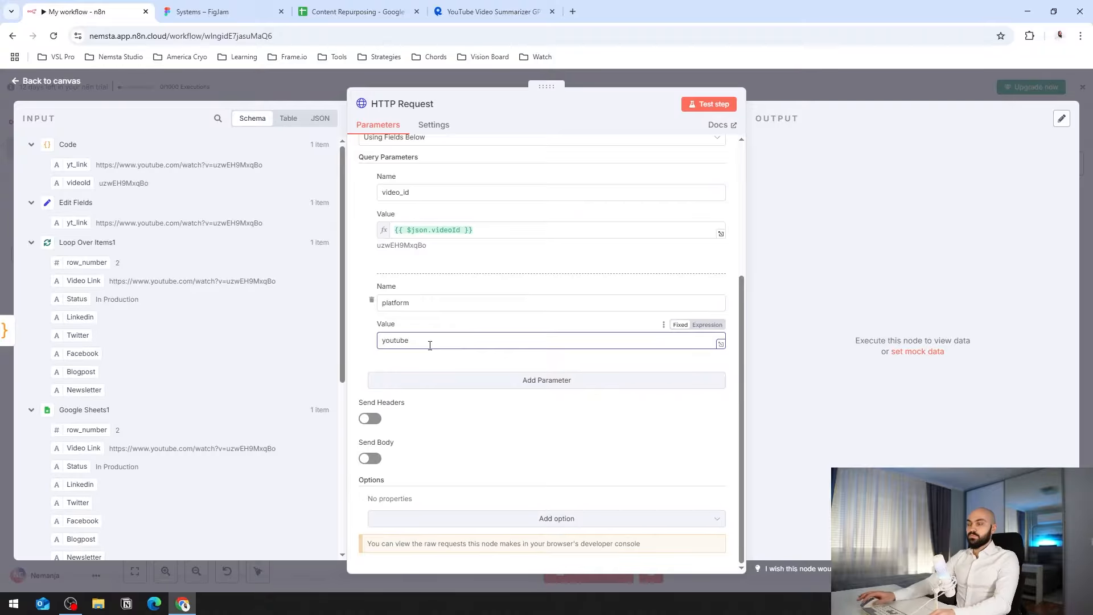
click(364, 345)
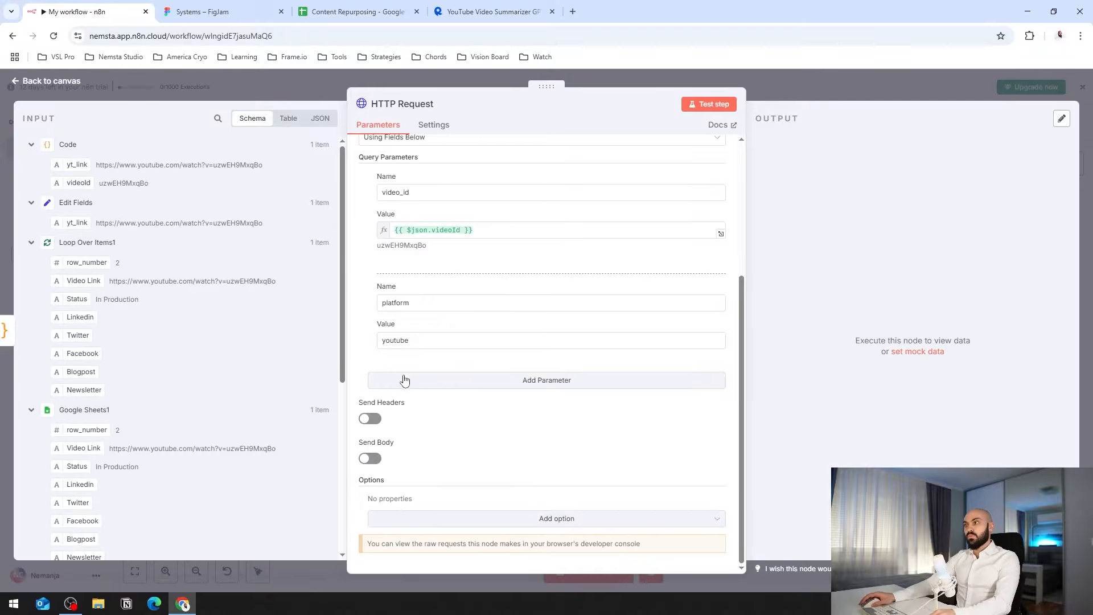
Enable Send Headers in the HTTP Request node and add an x-rapidapi-key header with the RapidAPI key as its value.
click(366, 424)
scroll(489, 342, down, 5)
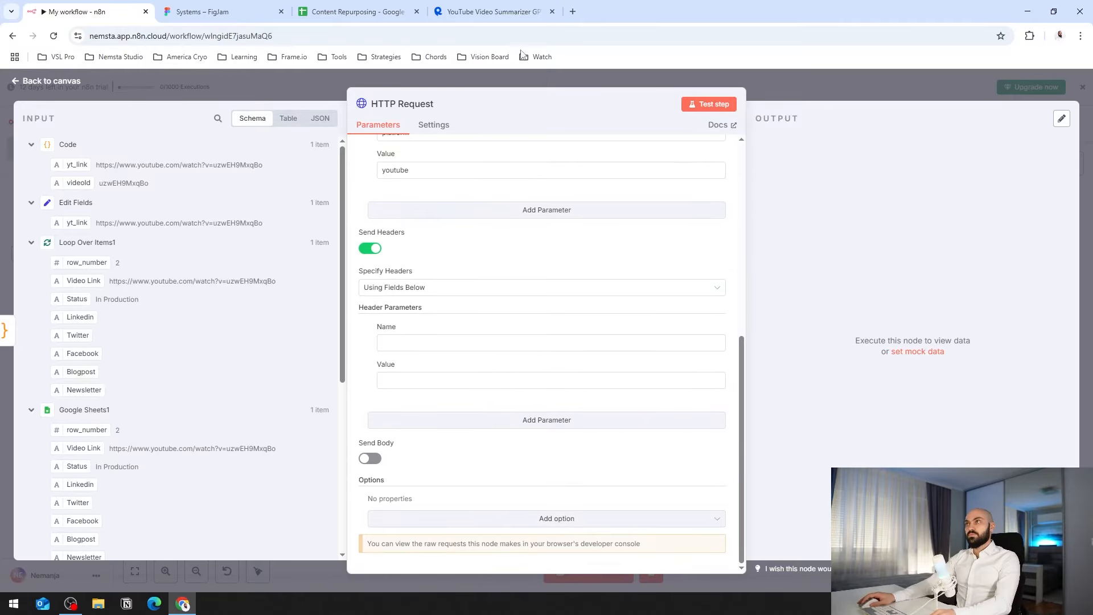
click(493, 12)
drag(219, 300, 271, 306)
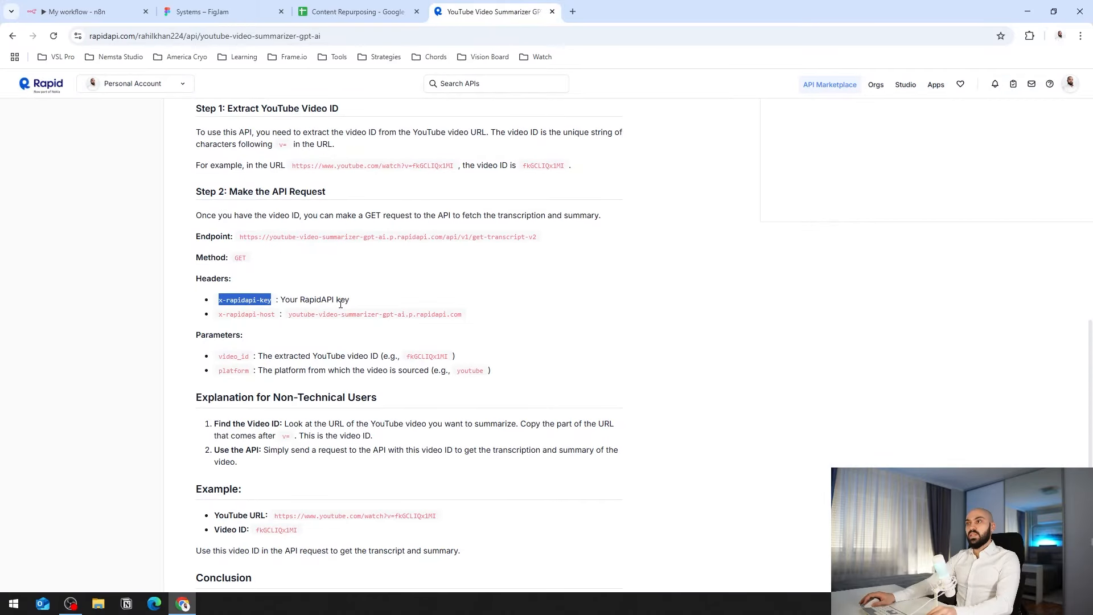
key(ctrl+c)
click(77, 11)
click(439, 342)
key(ctrl+v)
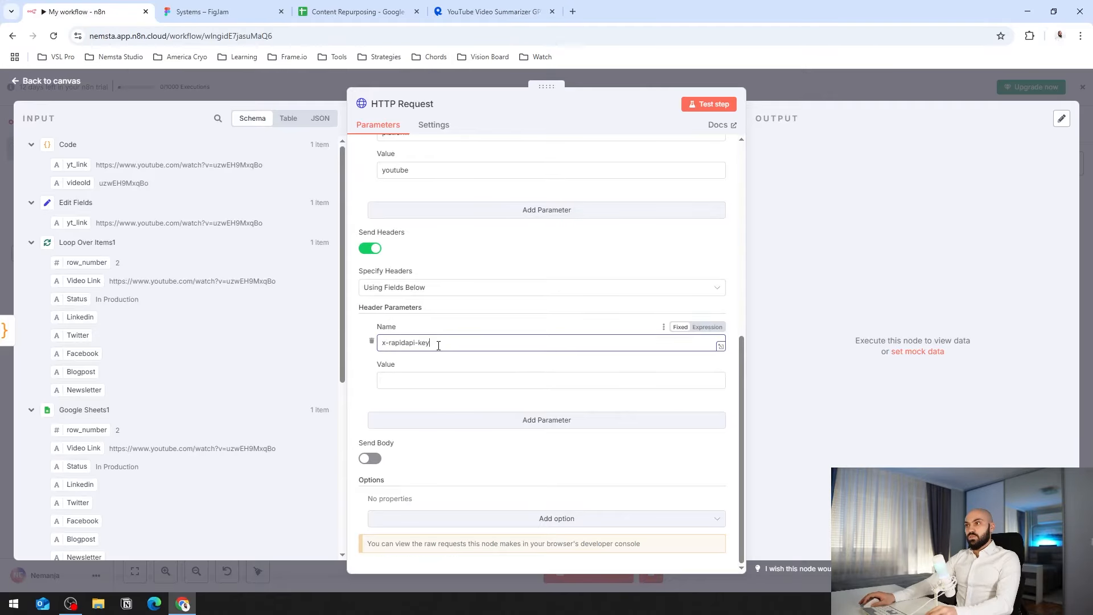
click(393, 382)
key(ctrl+v)
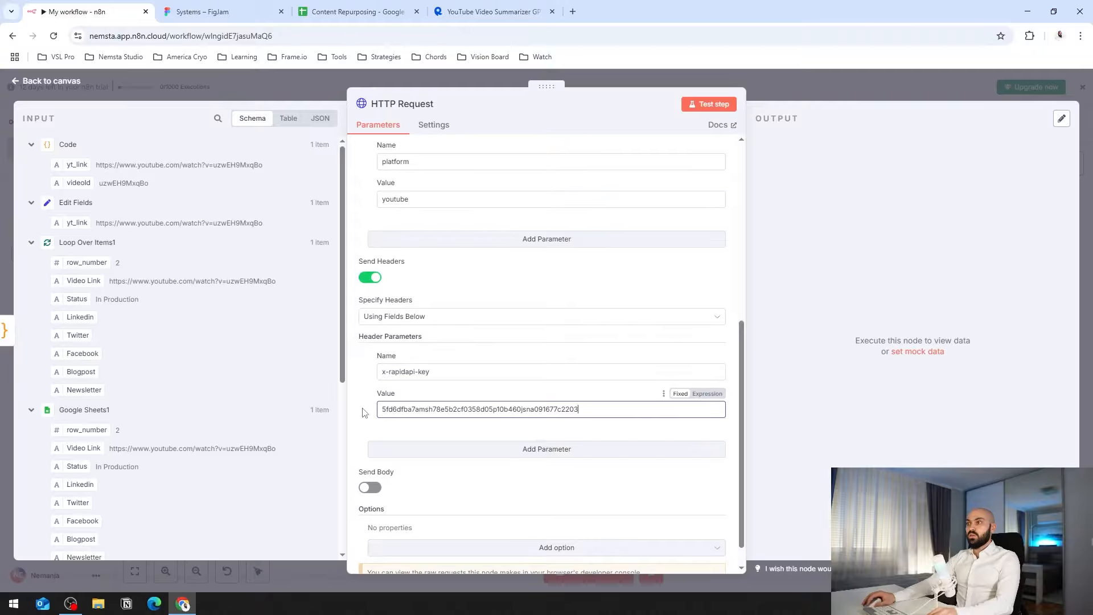
Add a second header parameter to the HTTP Request node and name it x-rapidapi-host, copied from the RapidAPI documentation.
scroll(608, 411, down, 1)
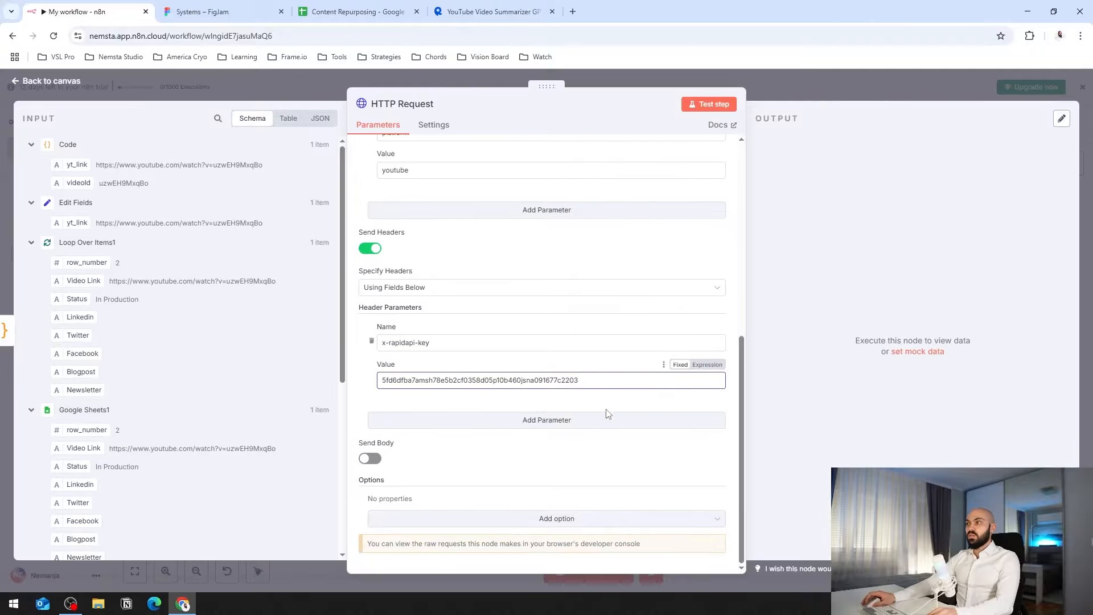
click(540, 428)
scroll(541, 427, down, 3)
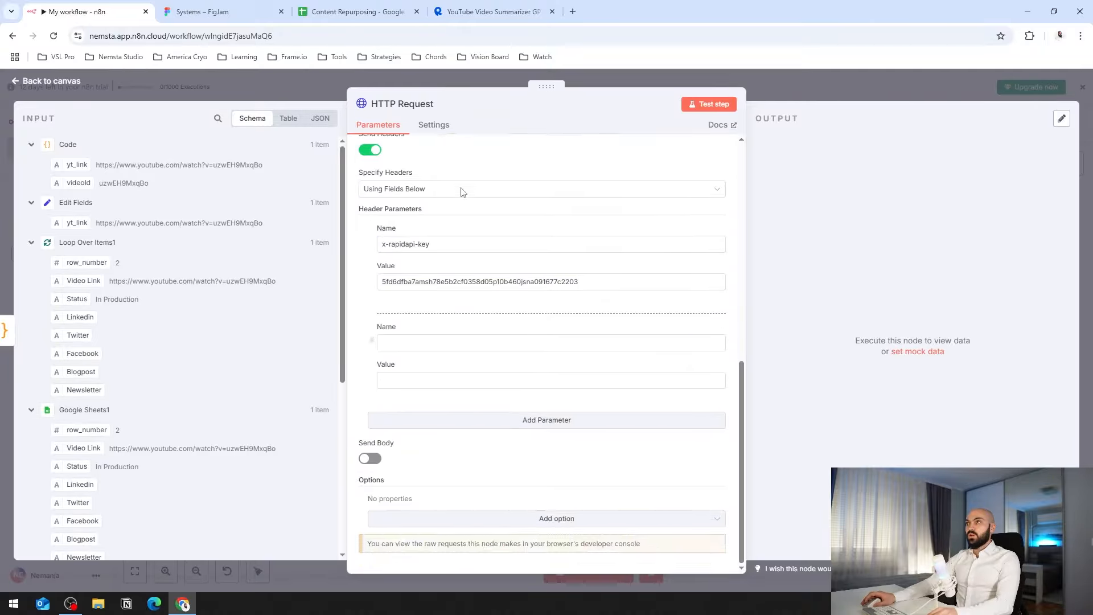
click(490, 12)
drag(216, 486, 276, 486)
click(86, 12)
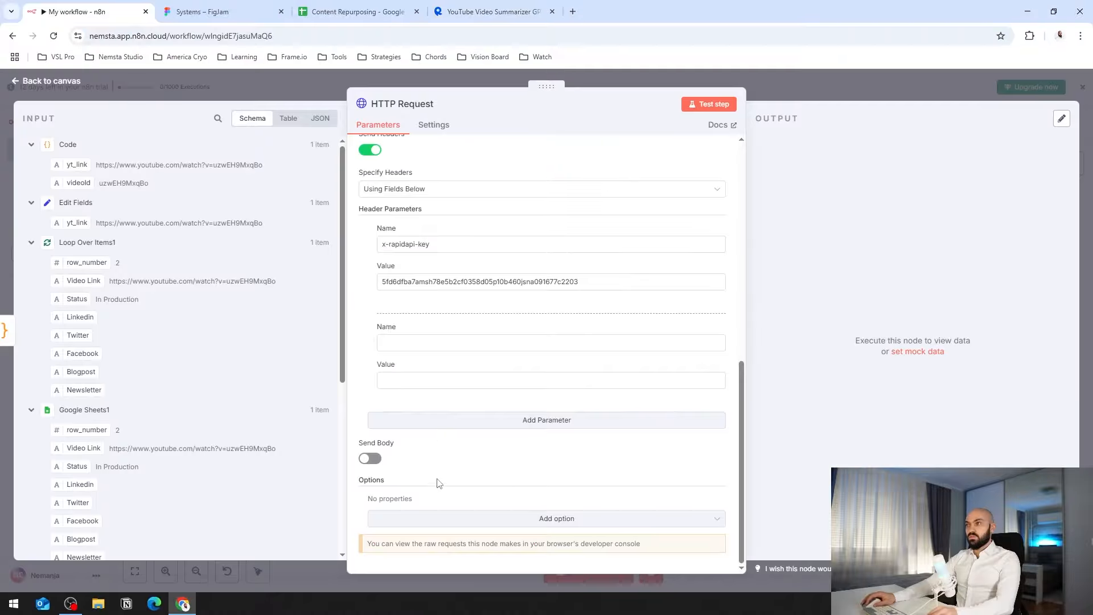
click(411, 345)
key(ctrl+v)
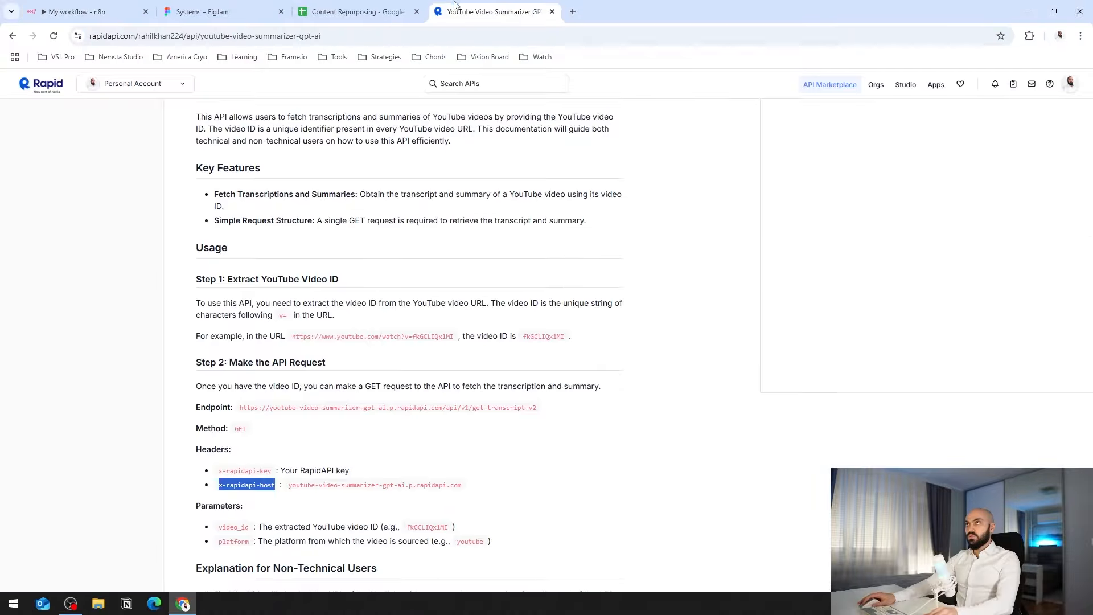
Set the x-rapidapi-host header's value to youtube-video-summarizer-gpt-ai.p.rapidapi.com, copied from the RapidAPI documentation.
key(ctrl+shift+Tab)
drag(464, 487, 291, 488)
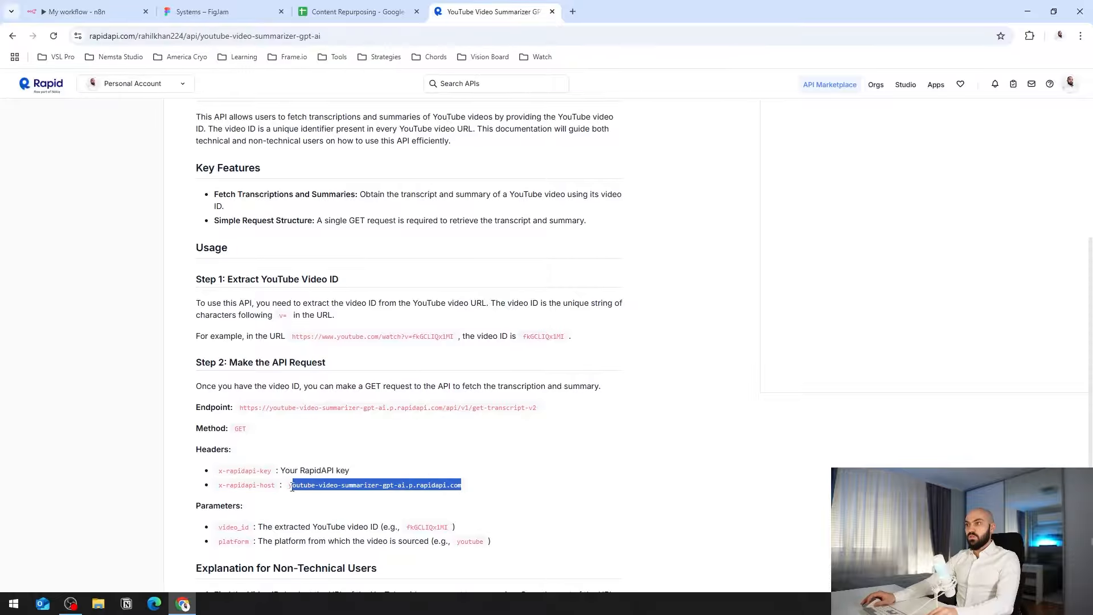
click(85, 12)
click(438, 379)
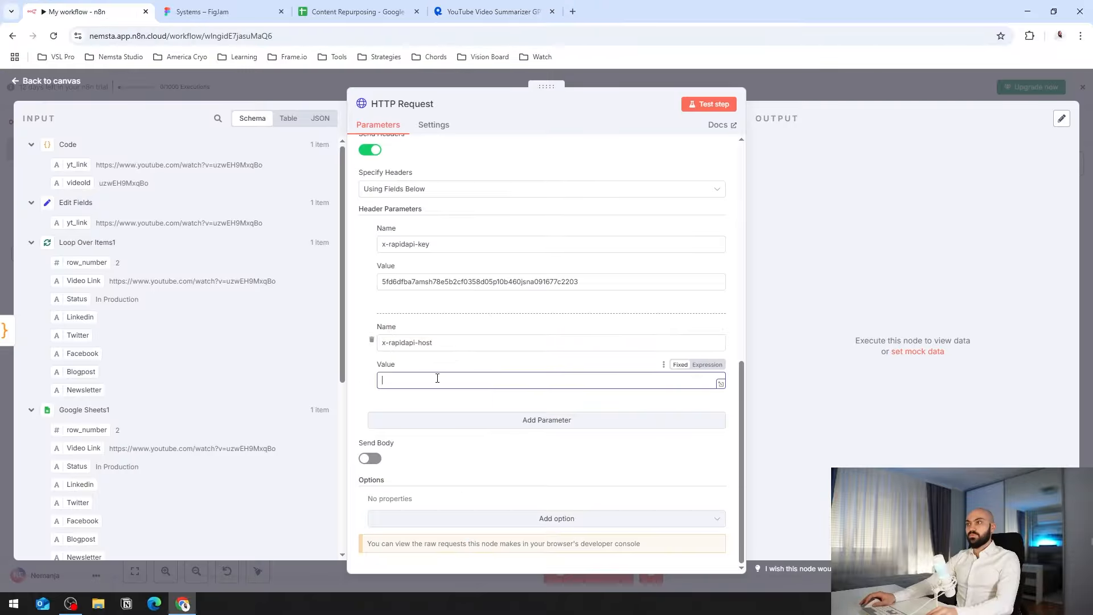
text(youtube-video-summarizer-gpt-ai.p.rapidapi.com)
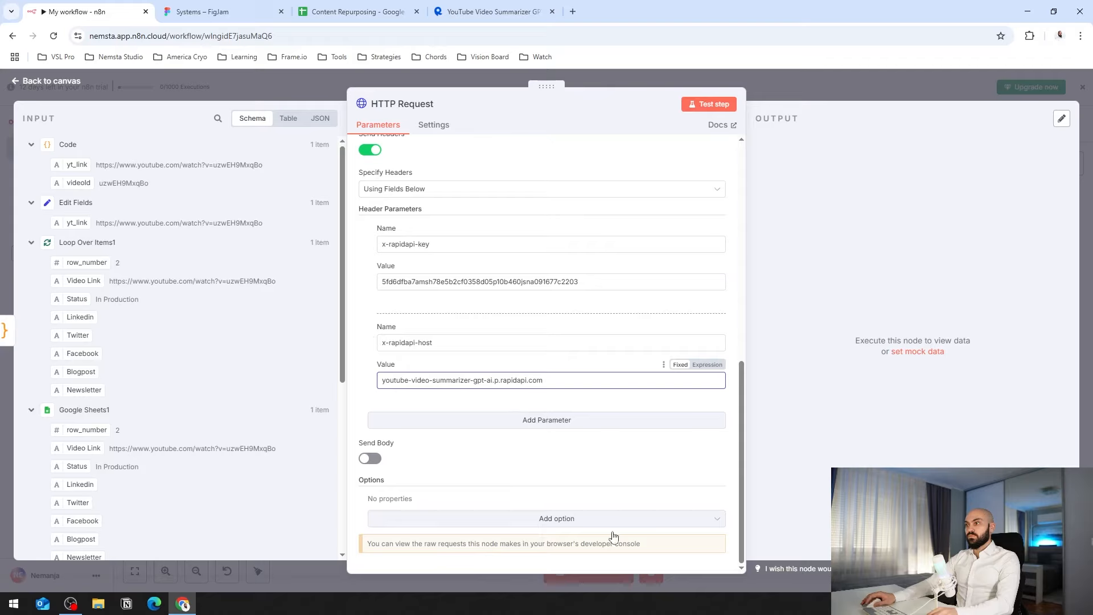
Test the HTTP Request node and look through the video information and transcript segments in its output.
click(709, 105)
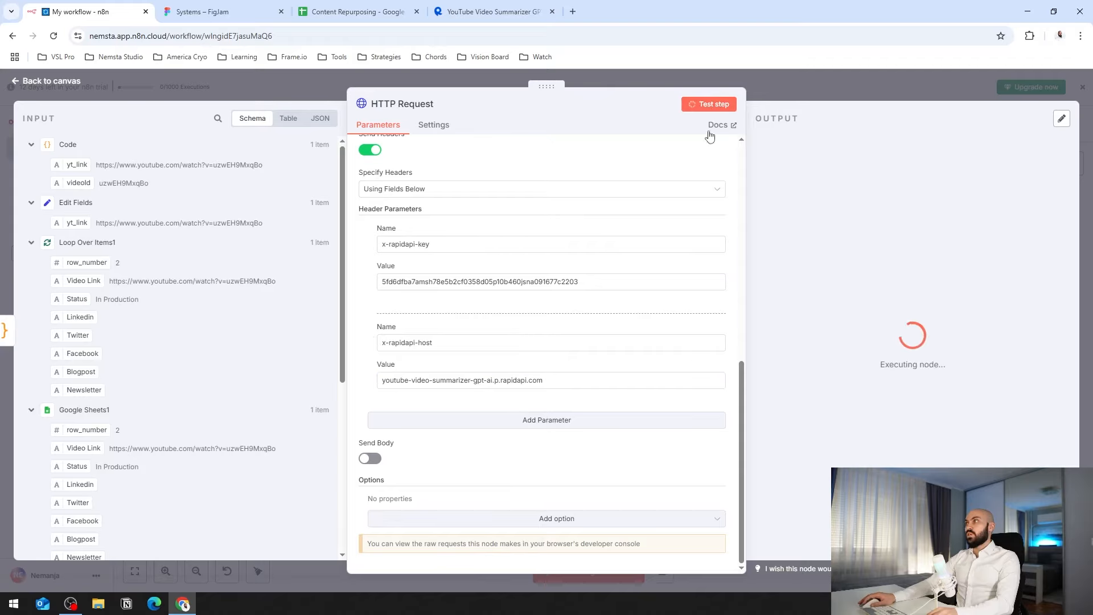
scroll(681, 314, up, 8)
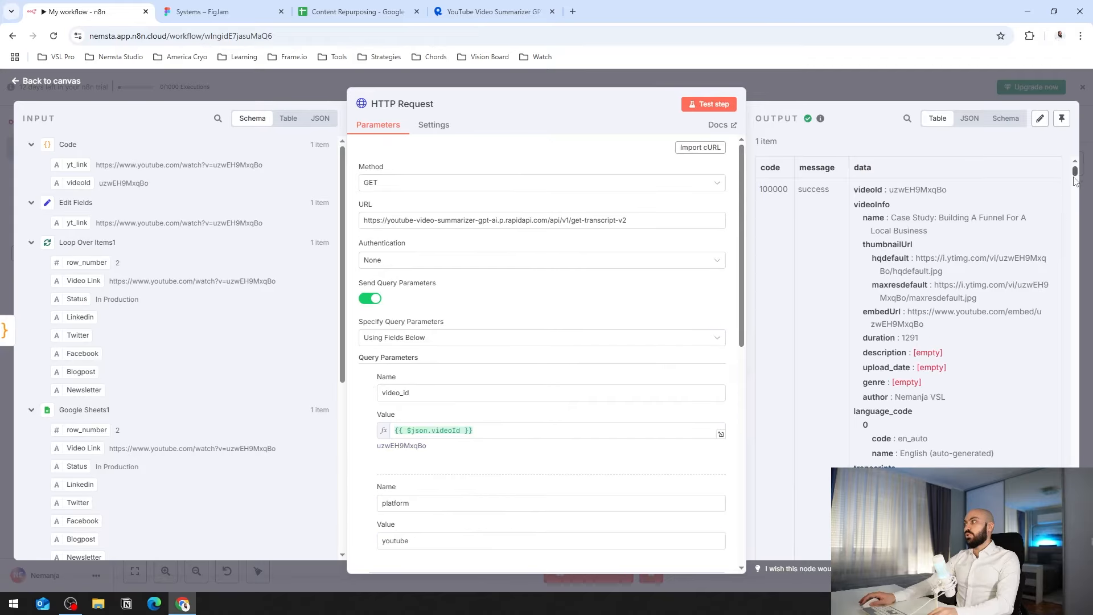
drag(1076, 171, 1075, 197)
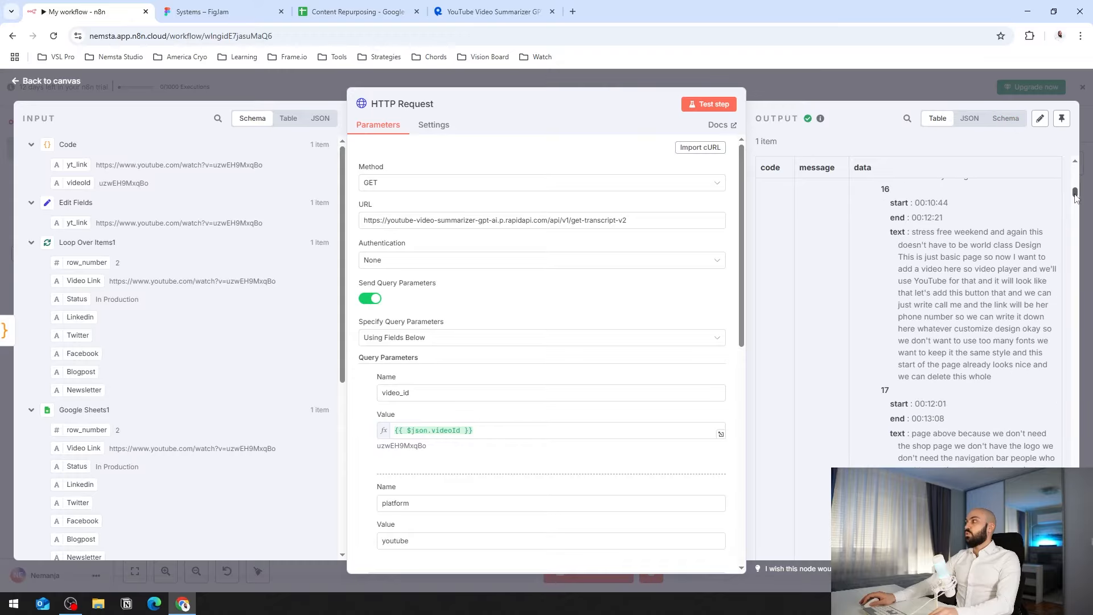
scroll(979, 312, up, 4)
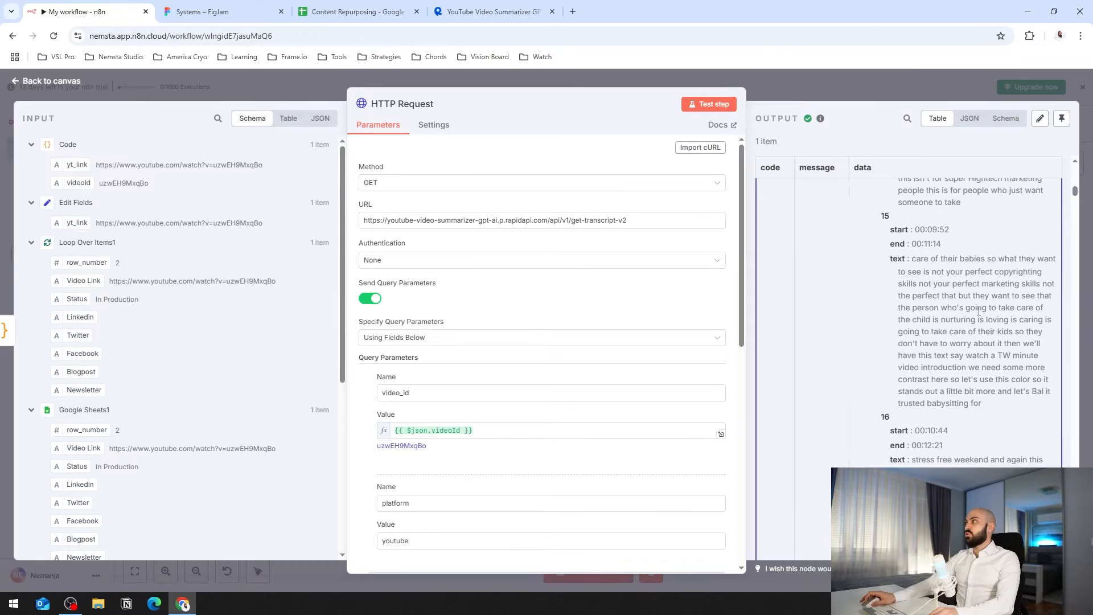
scroll(979, 312, up, 3)
scroll(939, 199, up, 20)
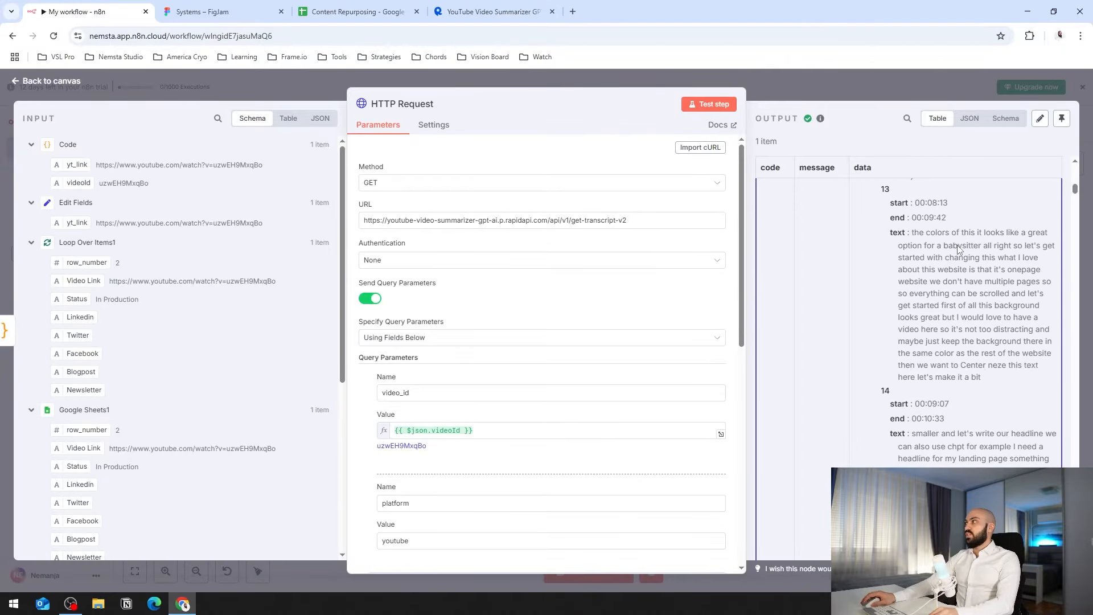
scroll(962, 260, up, 10)
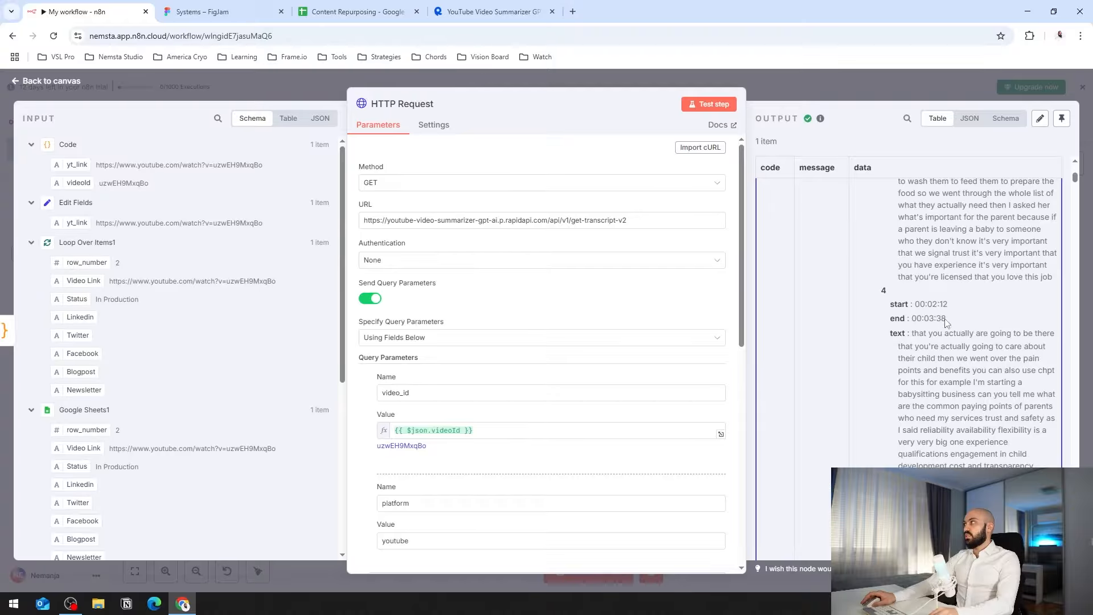
scroll(947, 322, up, 8)
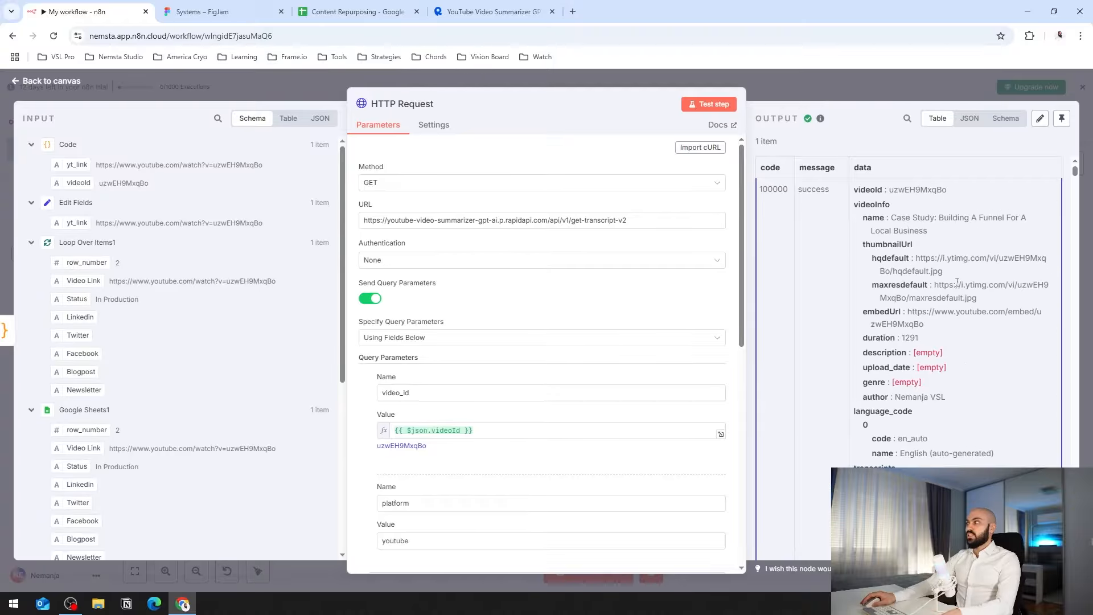
Add an Edit Fields (Set) node after the HTTP Request node and name its first field data.transcript.
key(Escape)
click(662, 254)
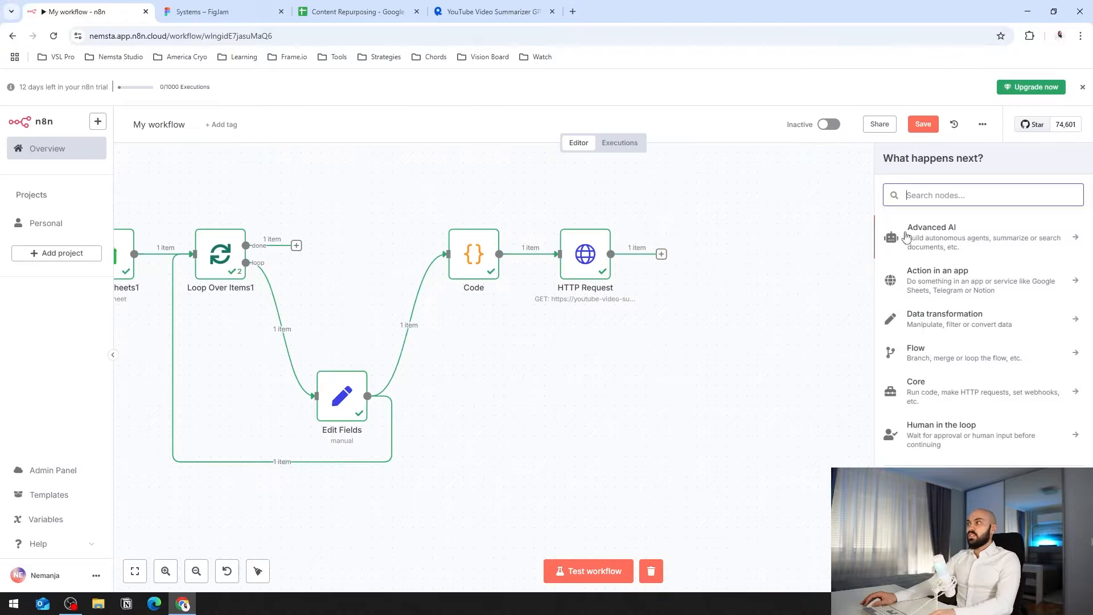
click(934, 316)
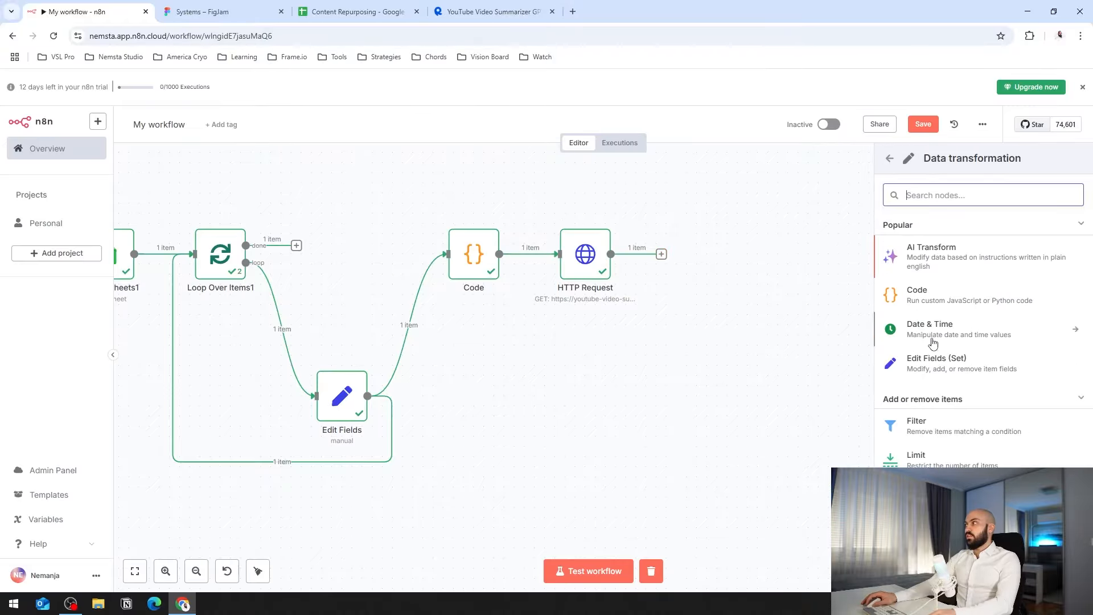
click(934, 367)
click(440, 260)
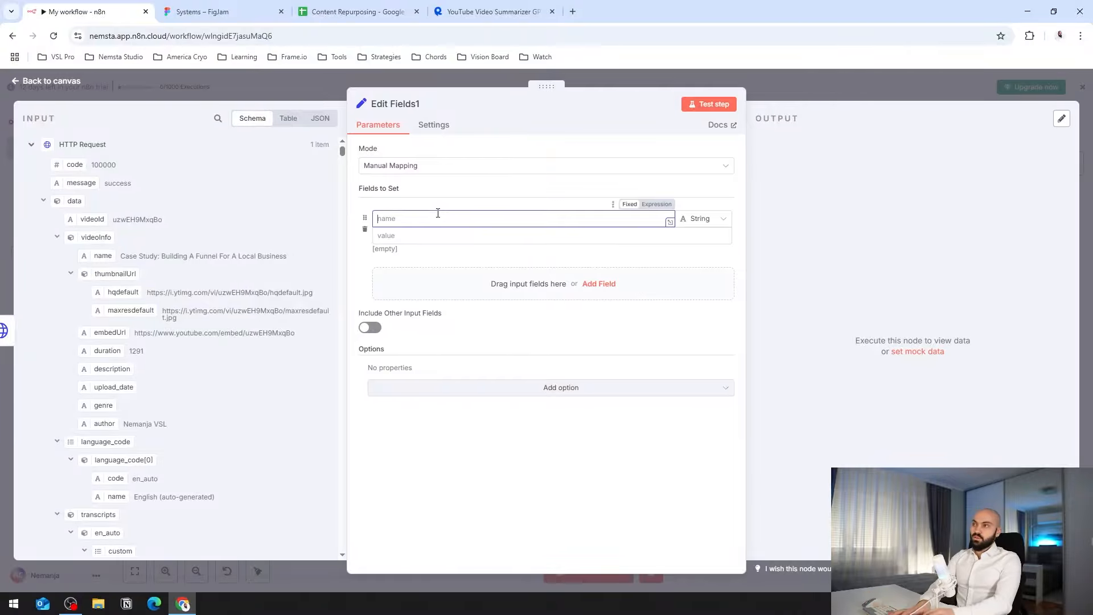
text(data.tran)
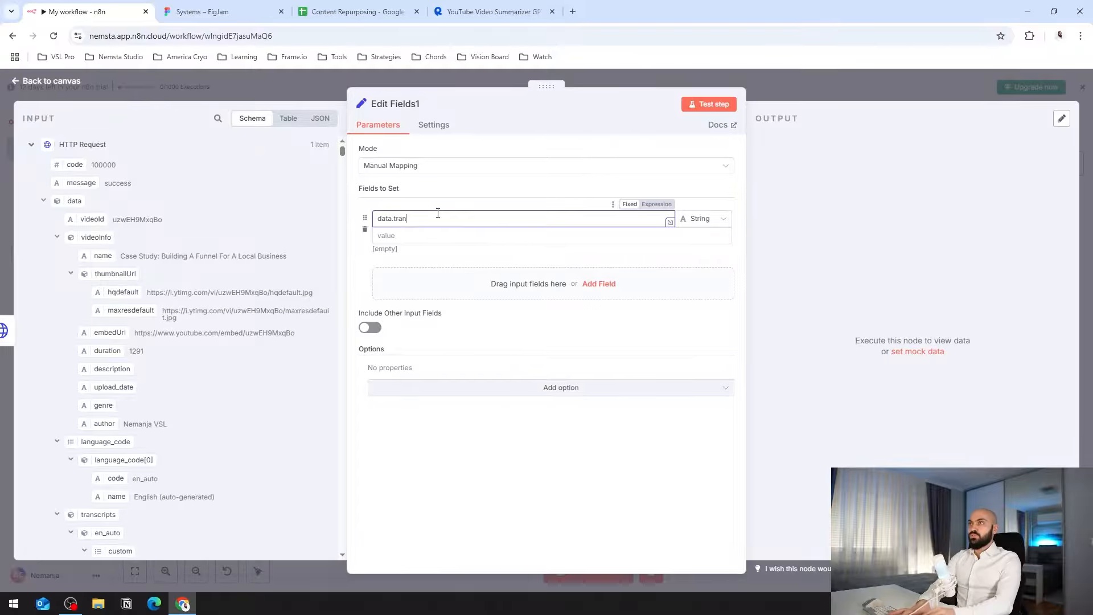
text(script)
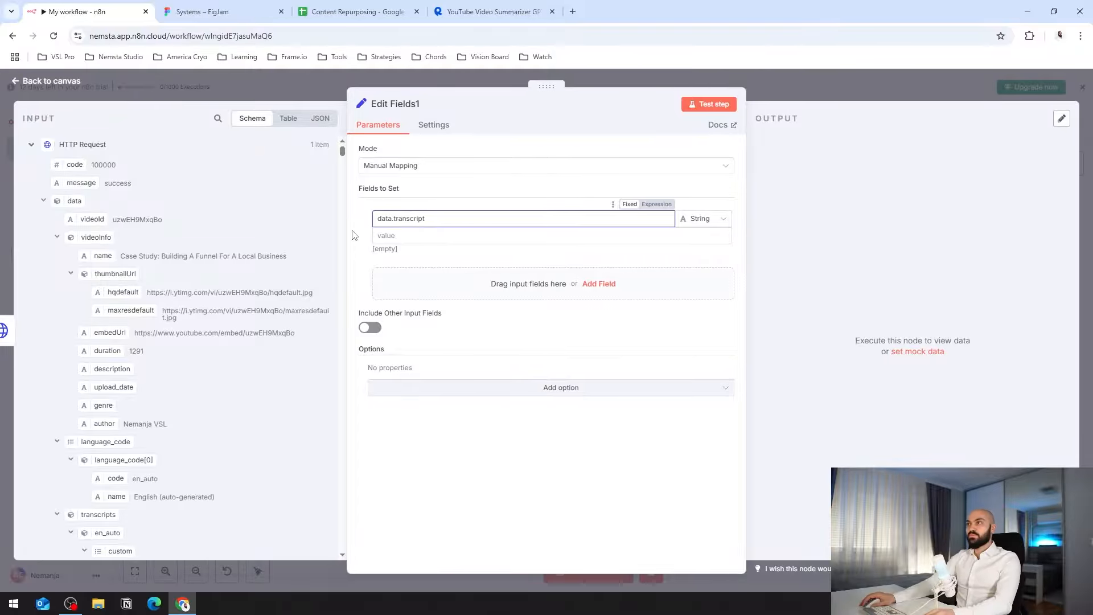
Map the new field's value to the transcripts object from the HTTP Request output, as {{ $json.data.transcripts }}.
click(405, 240)
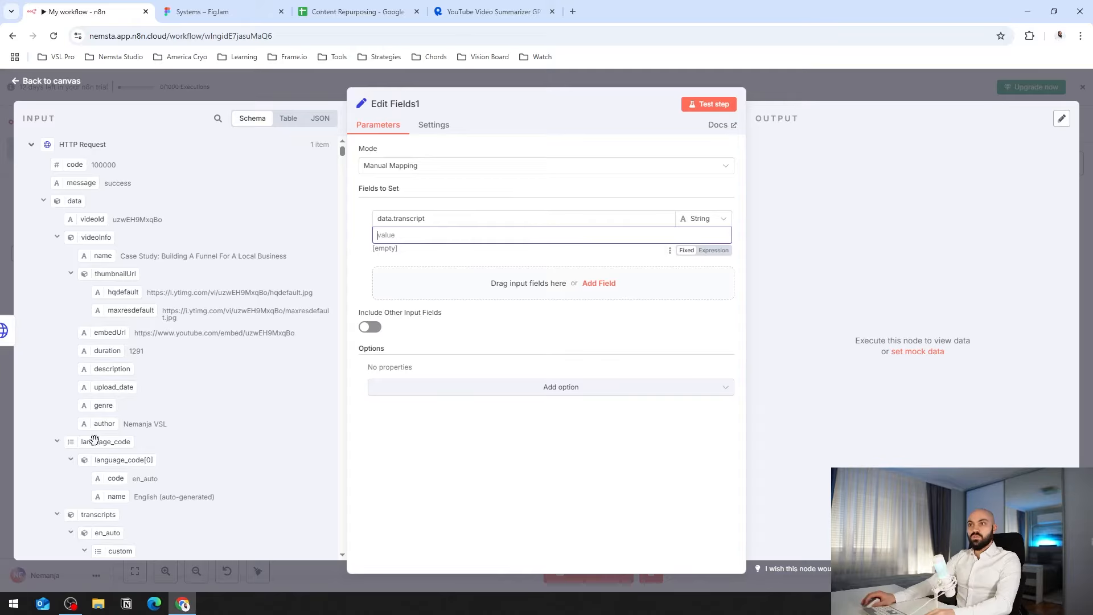
scroll(94, 410, down, 5)
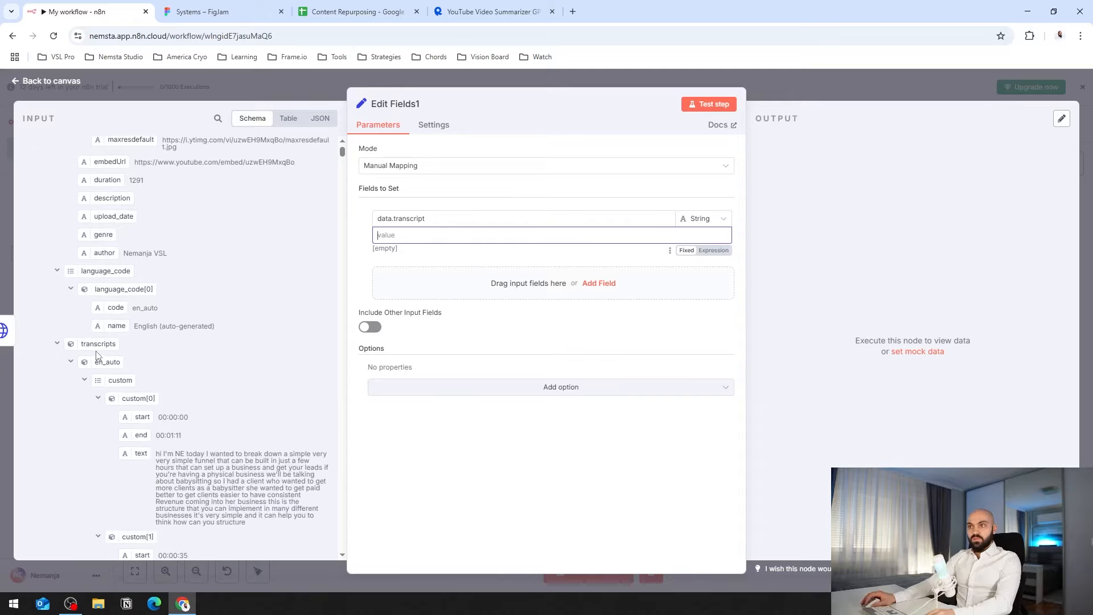
click(57, 344)
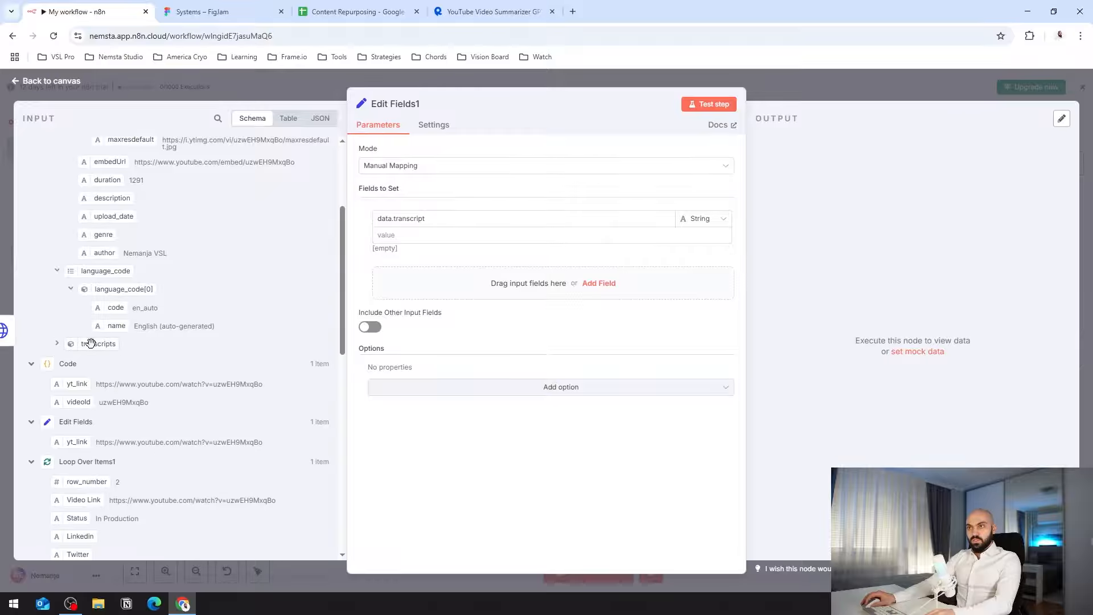
drag(87, 346, 421, 235)
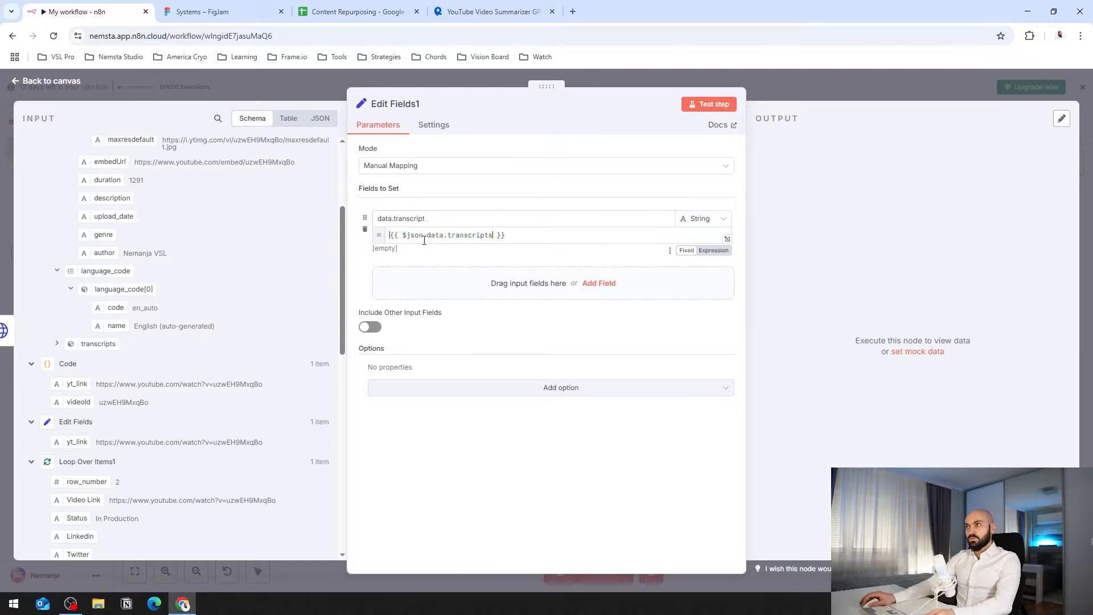
click(522, 463)
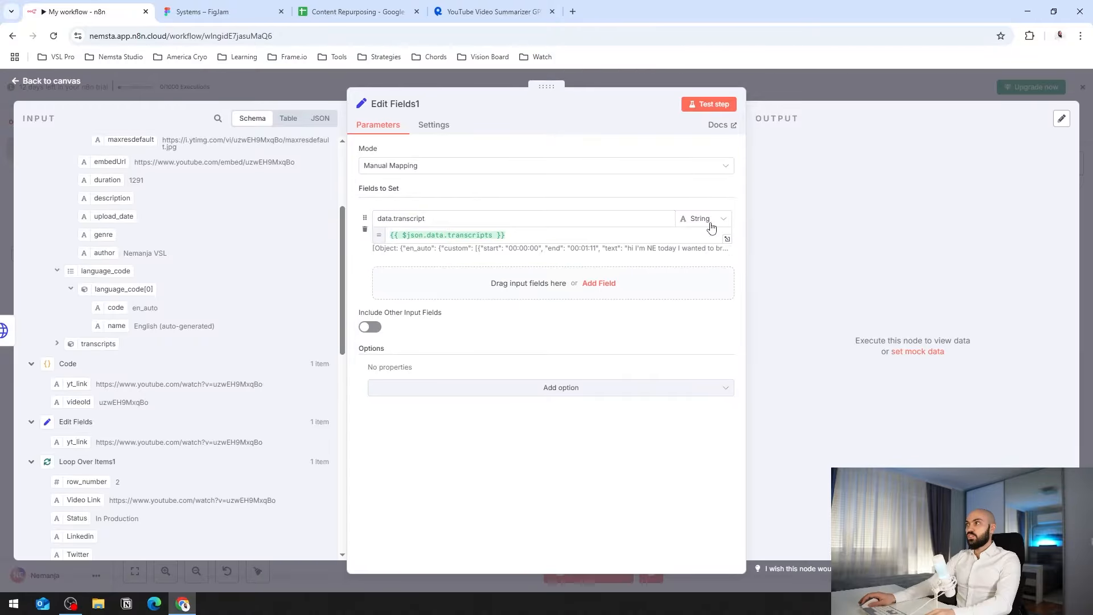
Correct the field to data.transcripts with type Object, then test the Edit Fields1 node and review its transcript output.
click(711, 222)
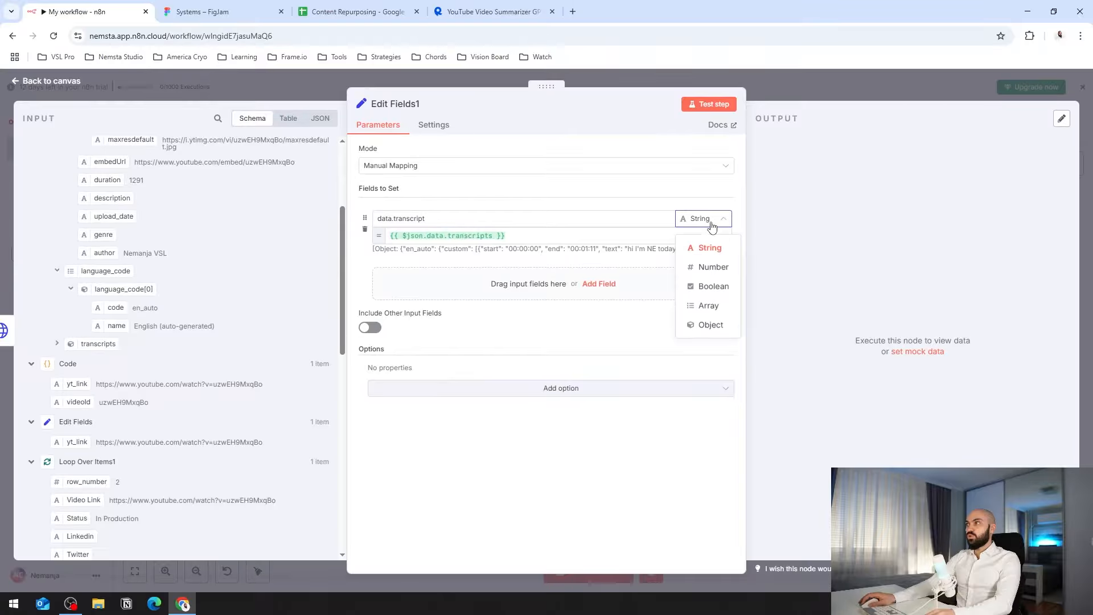
click(710, 325)
click(712, 104)
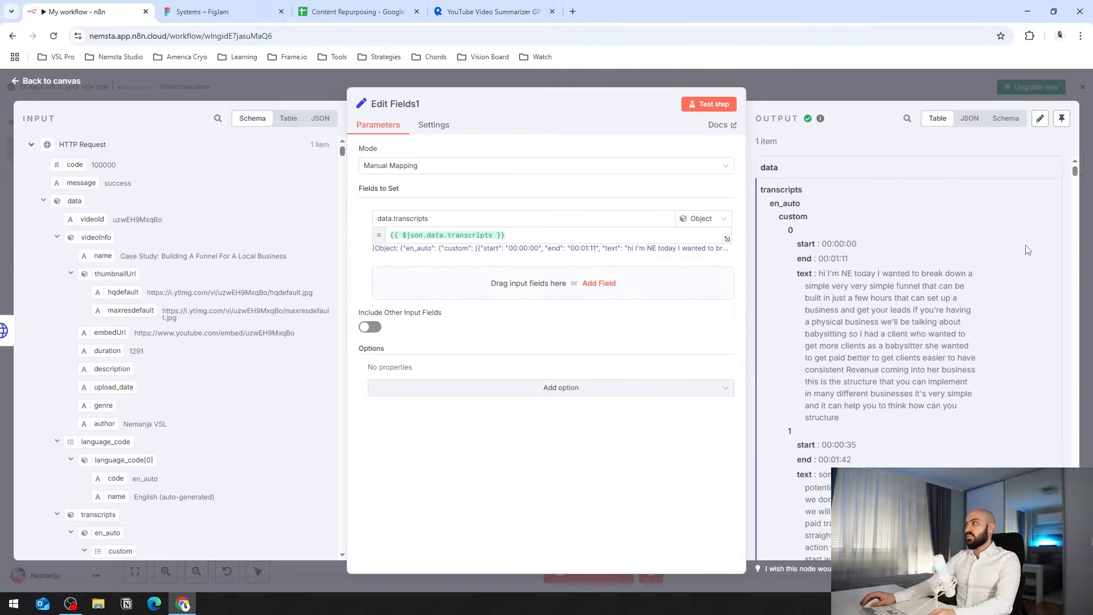
scroll(981, 279, down, 3)
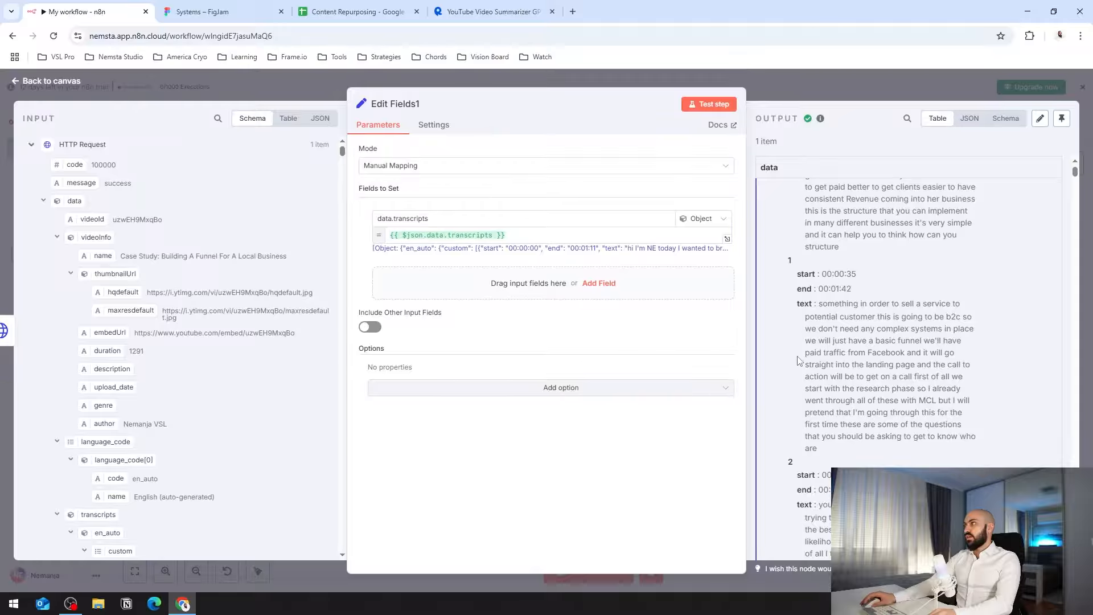
scroll(796, 458, down, 10)
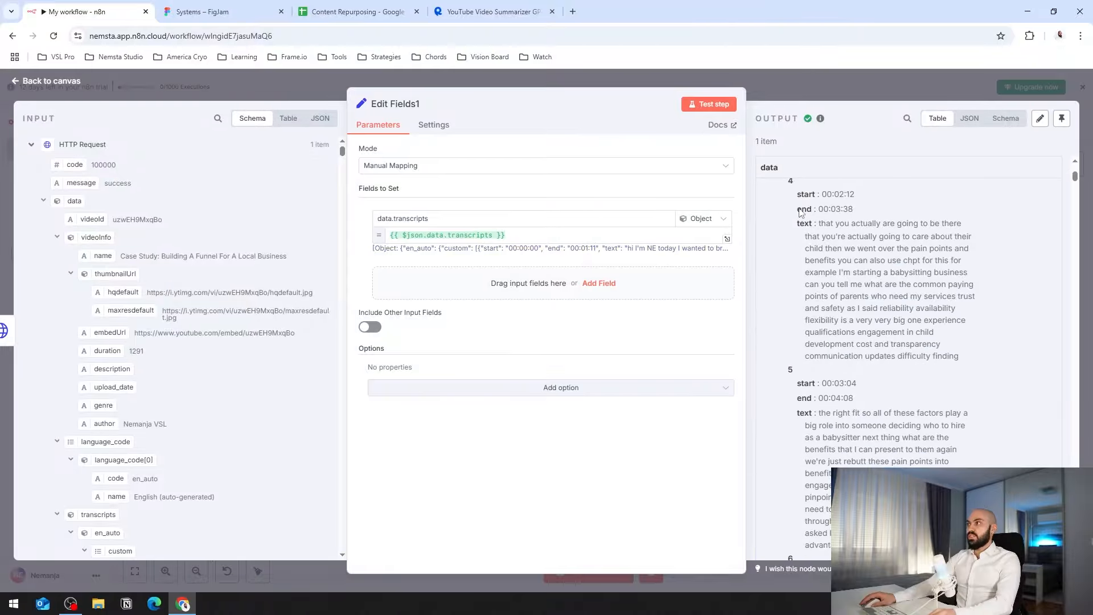
key(Escape)
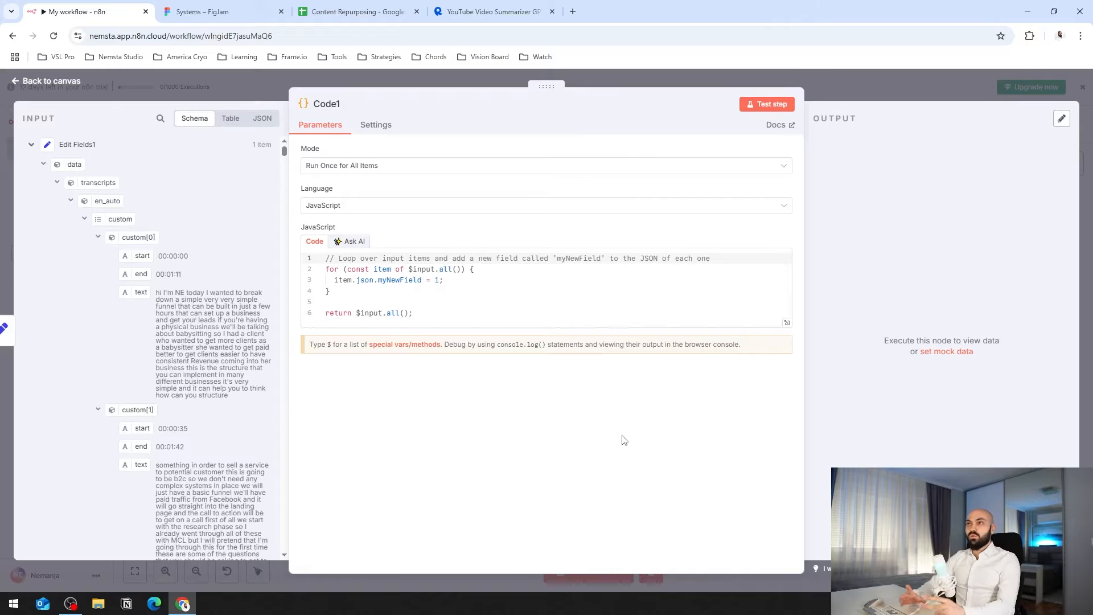
Replace Code1's default JavaScript with the prepared script that joins all transcript texts into combinedTranscript, and test the node.
click(507, 319)
key(ctrl+a)
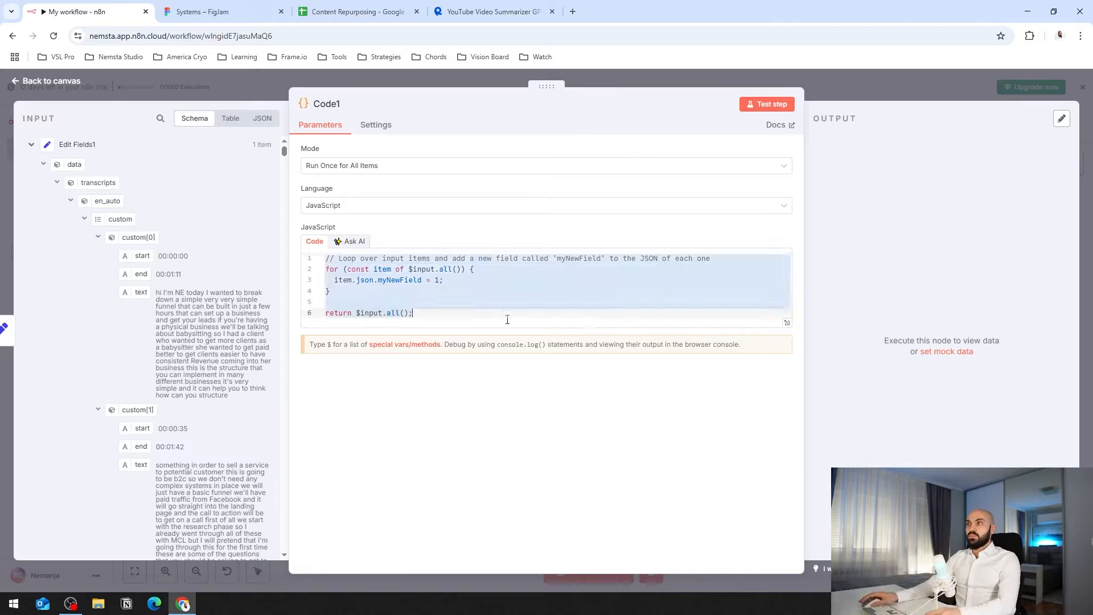
key(ctrl+v)
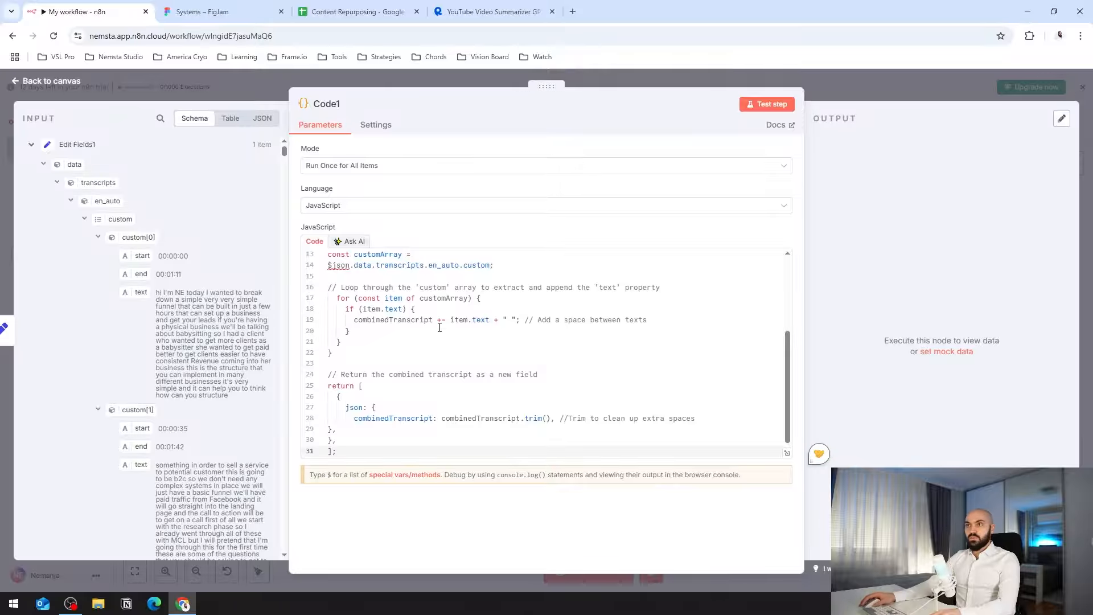
click(769, 105)
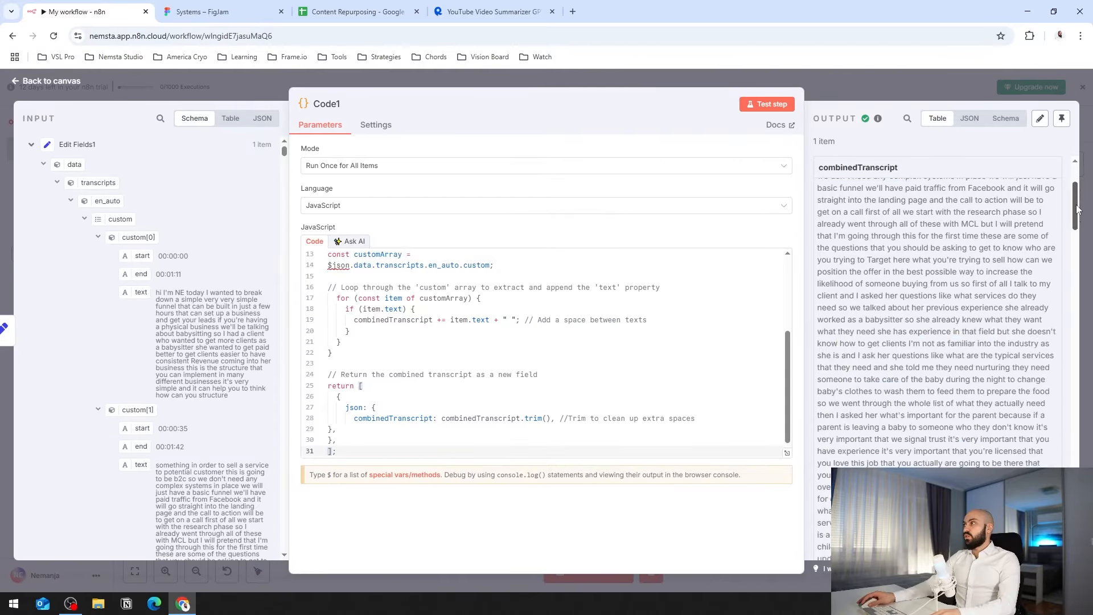
triple_click(877, 269)
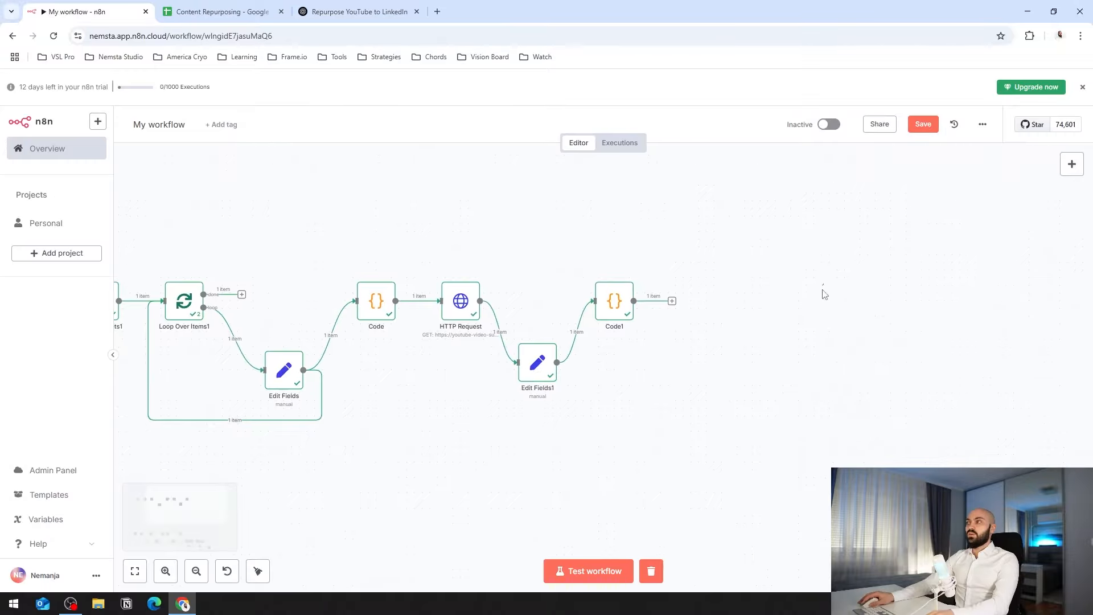
Add a Basic LLM Chain node after the Code1 node.
scroll(814, 313, up, 5)
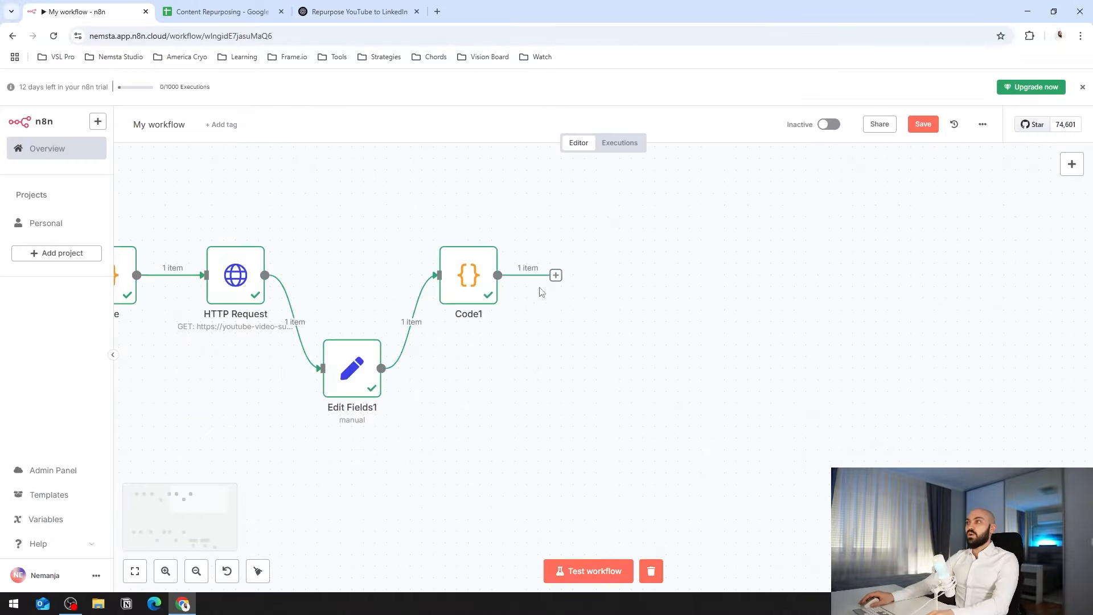
click(555, 275)
click(939, 240)
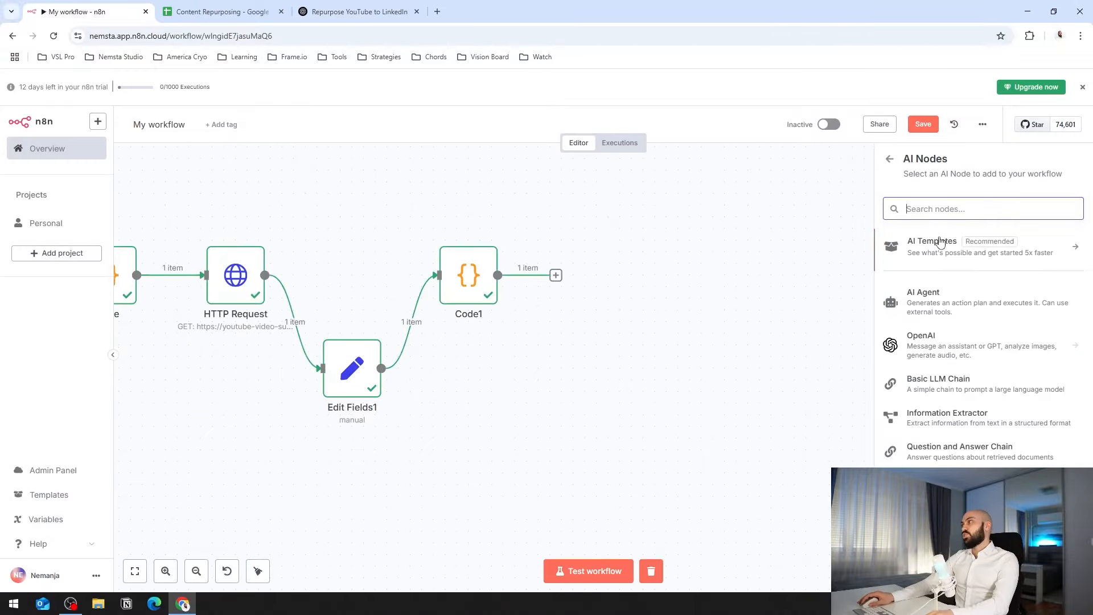
click(945, 394)
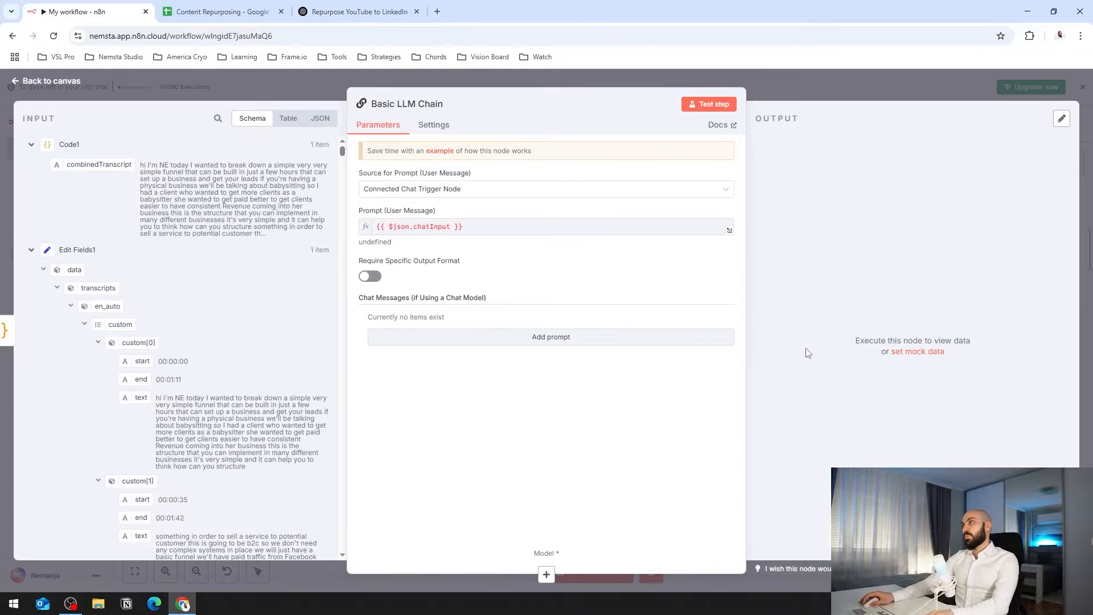
Set the chain's prompt source to Define below, map the prompt to {{ $json.combinedTranscript }}, and add a System chat message.
click(453, 190)
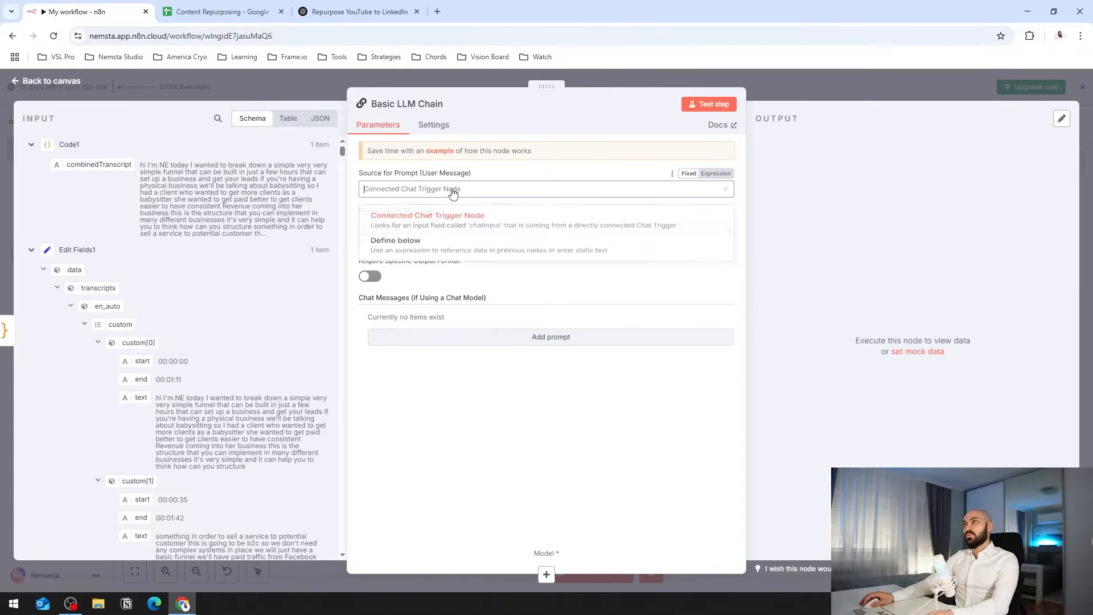
click(409, 251)
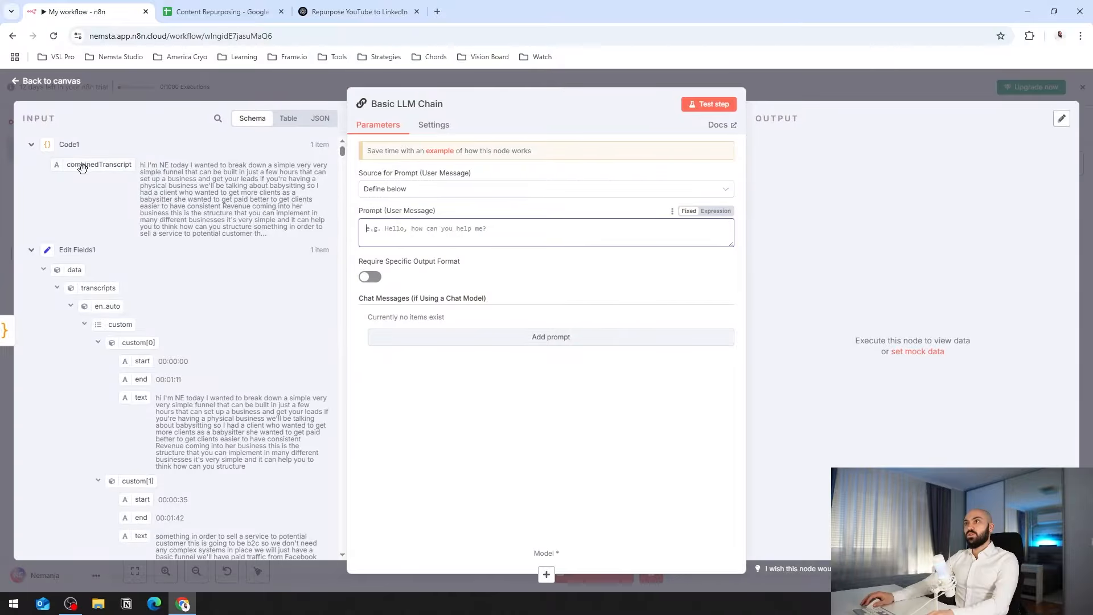
drag(81, 167, 444, 242)
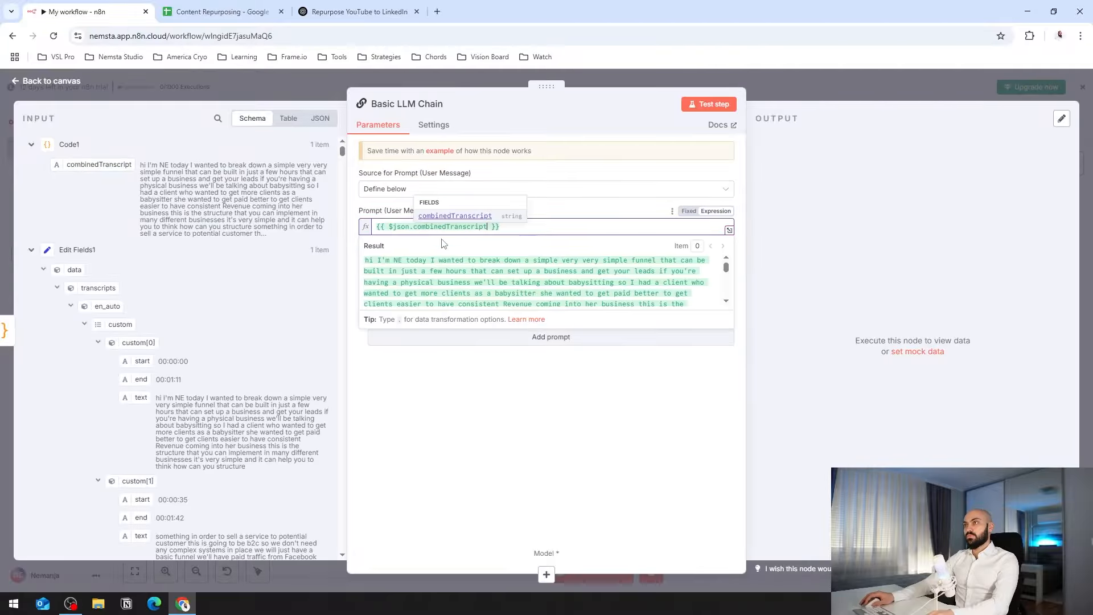
click(547, 443)
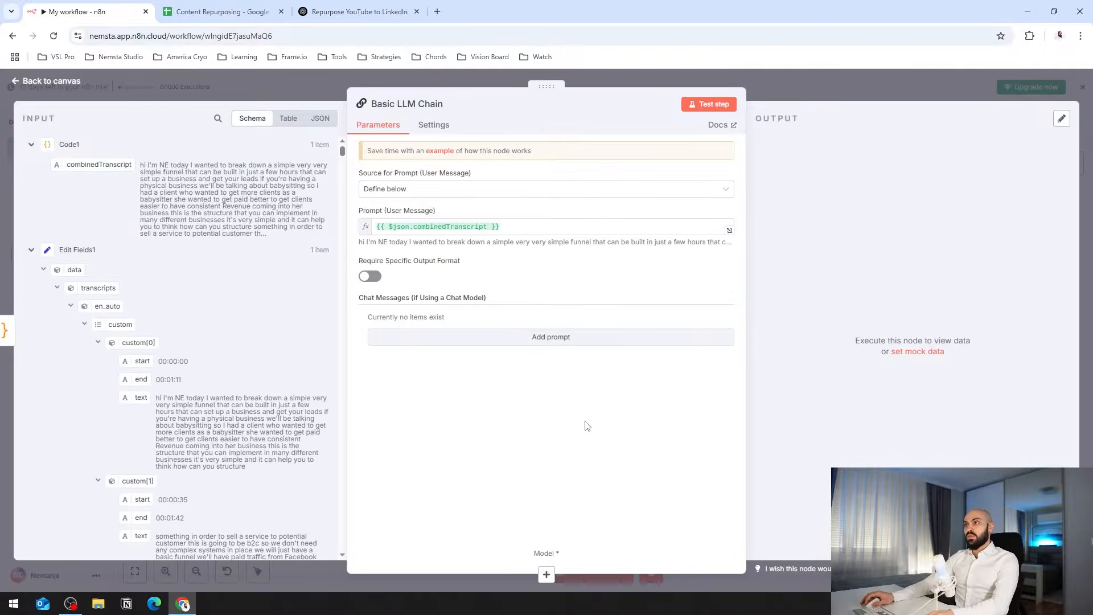
click(555, 341)
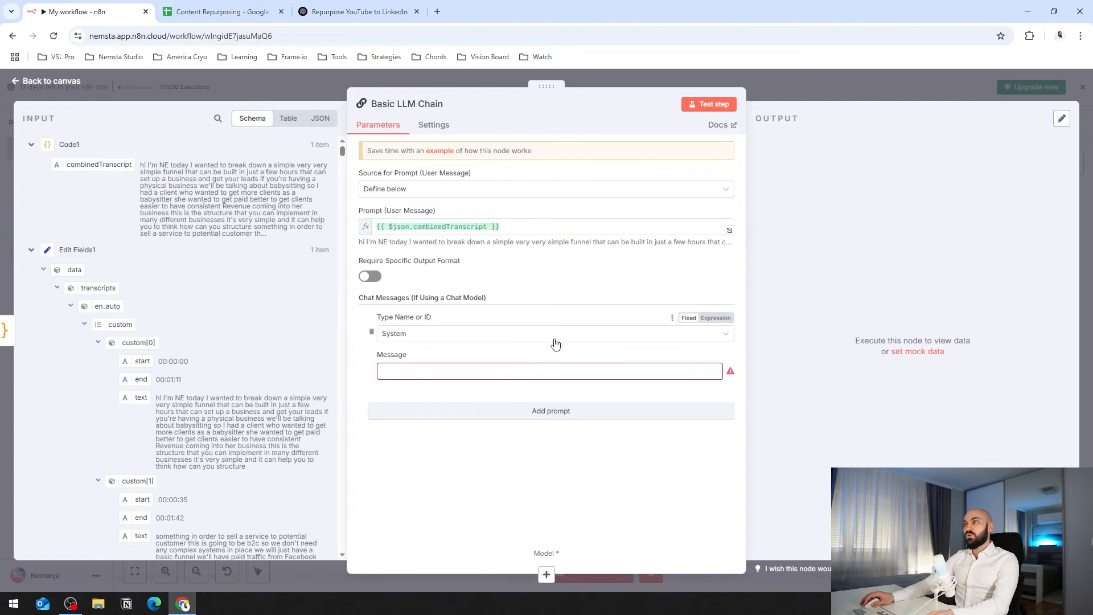
Switch to ChatGPT and send the drafted request for an AI Agent prompt that summarizes long-form YouTube transcripts.
click(358, 11)
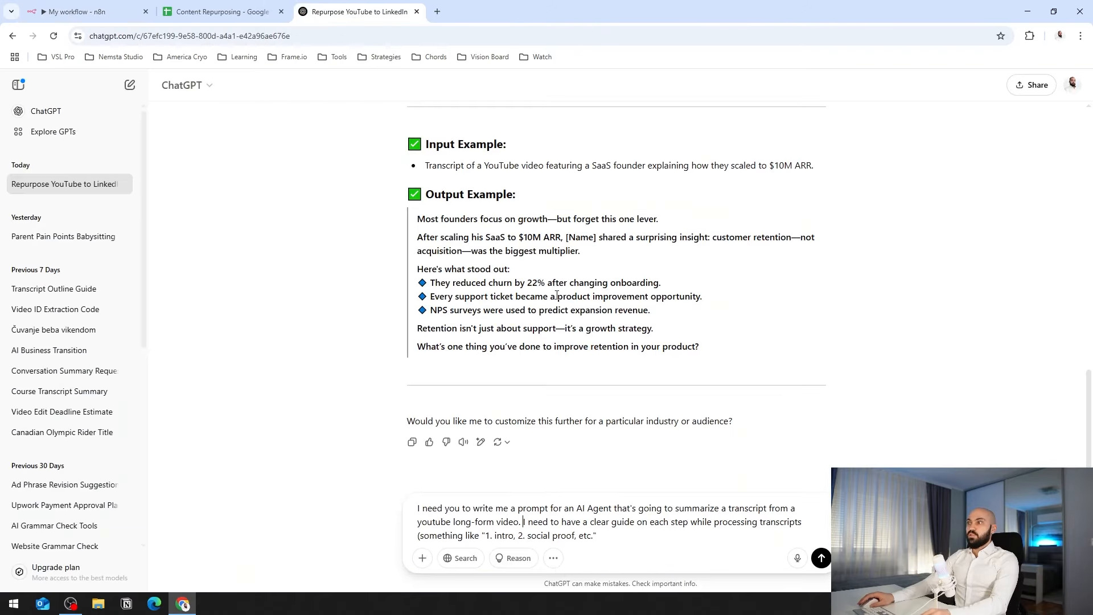
click(638, 542)
click(825, 565)
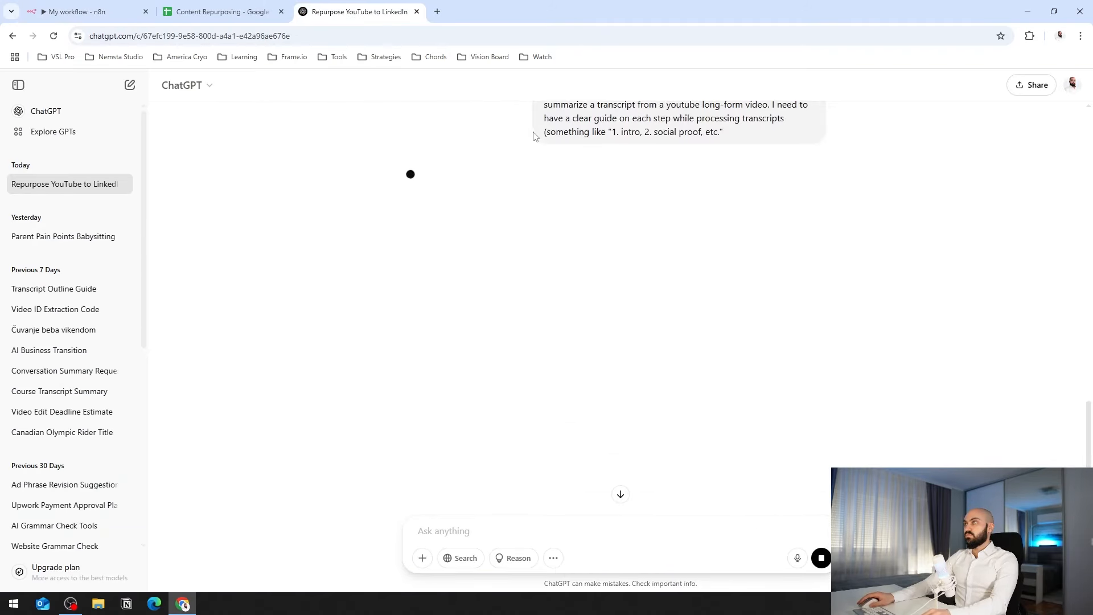
scroll(750, 363, down, 3)
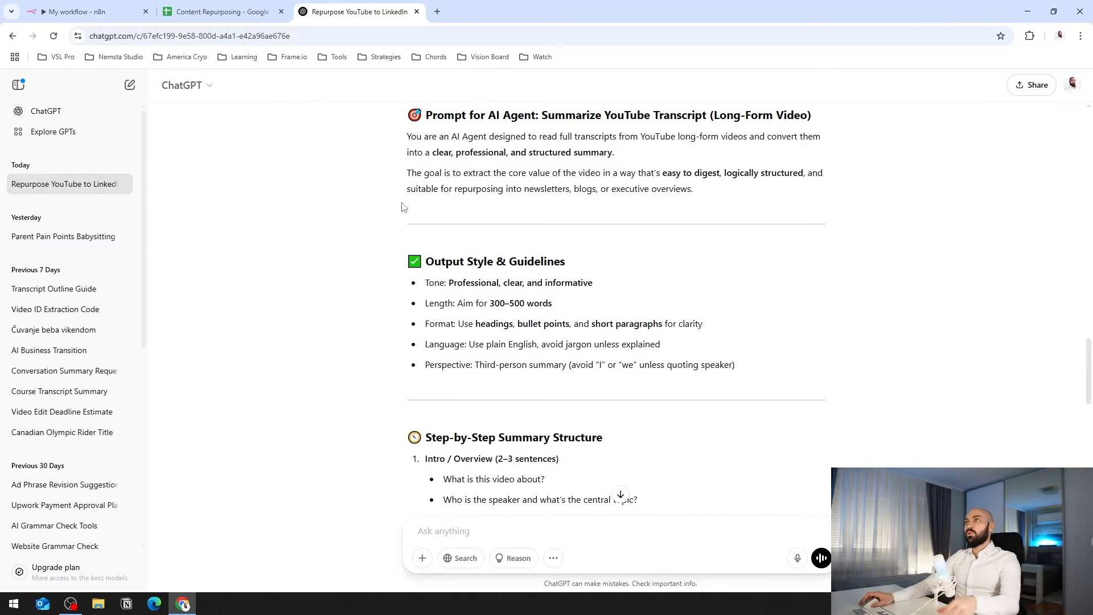
Copy ChatGPT's generated transcript-summary prompt into the Basic LLM Chain's System message in n8n, and return to the canvas.
scroll(404, 211, up, 2)
drag(407, 249, 686, 369)
key(ctrl+1)
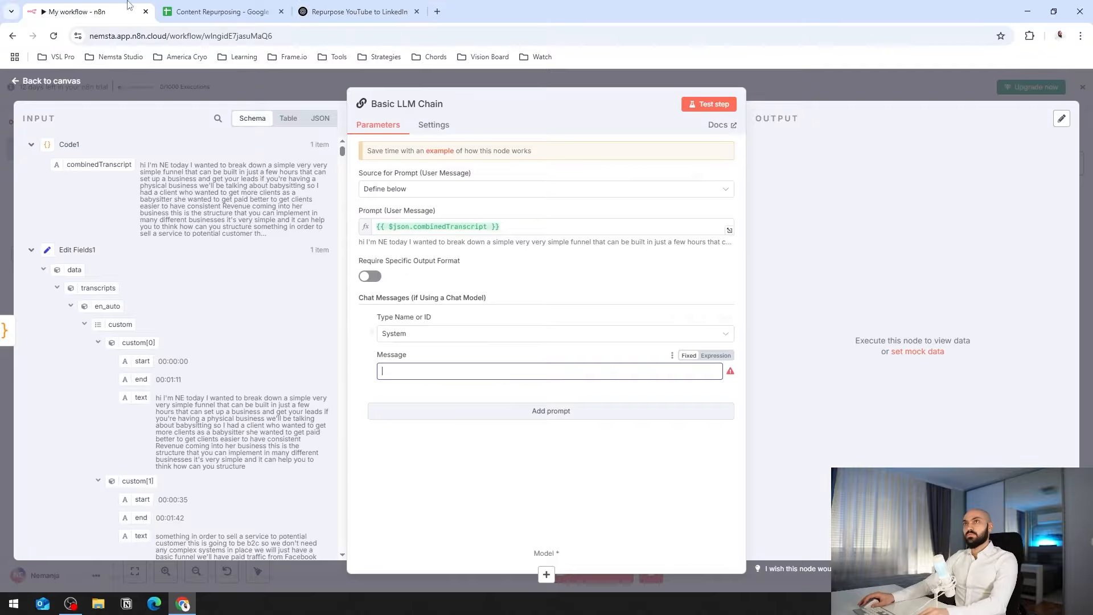
click(460, 371)
key(ctrl+v)
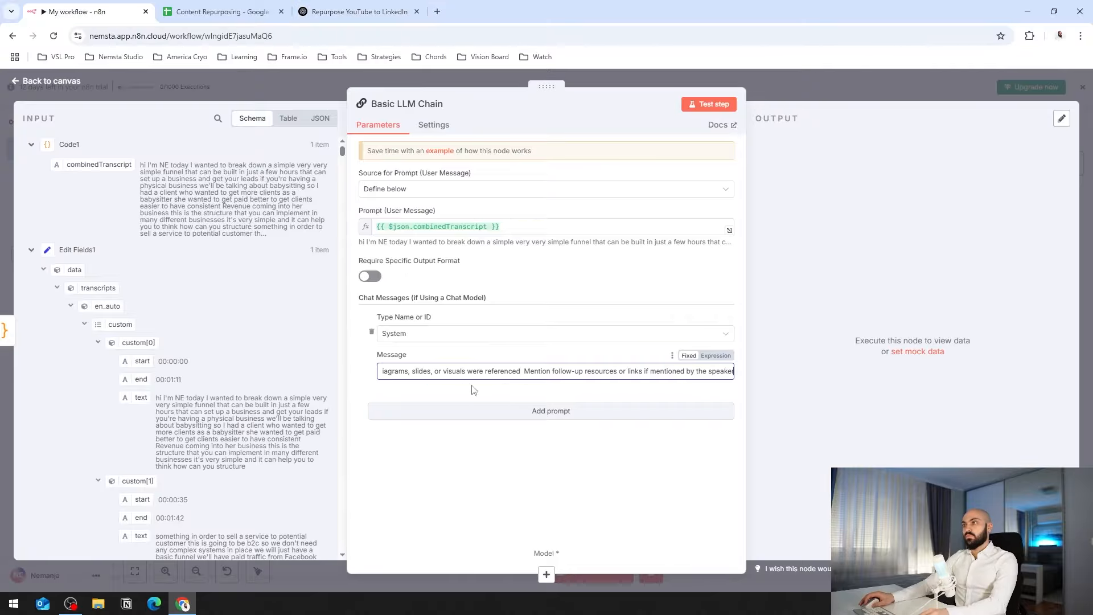
click(729, 374)
key(Escape)
key(Escape)
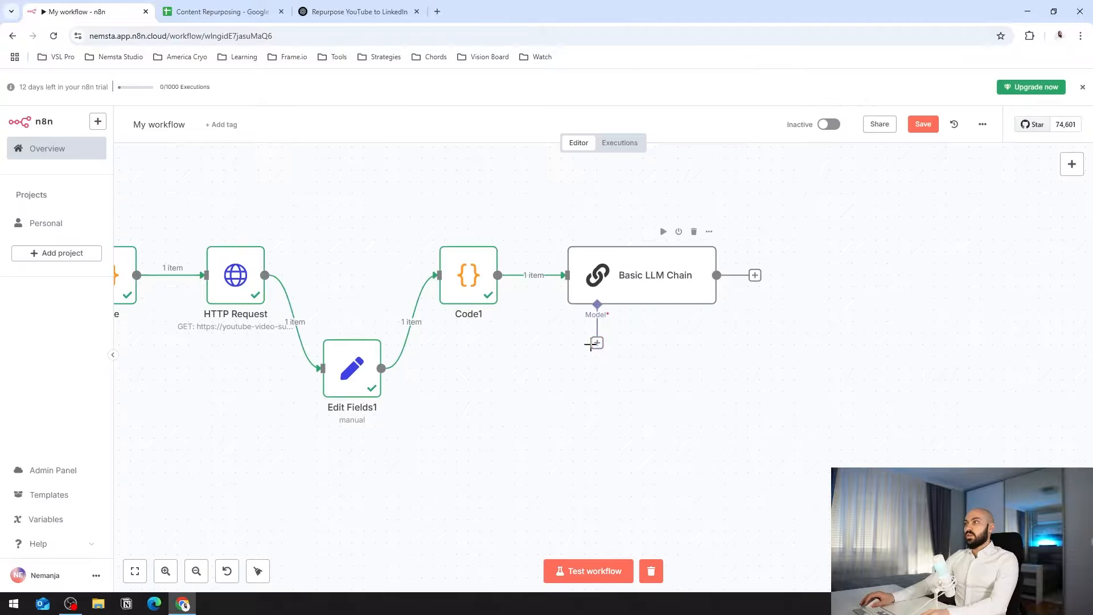
Attach an OpenAI Chat Model to the Basic LLM Chain, using the OpenAi account credential and gpt-4o-mini.
click(597, 342)
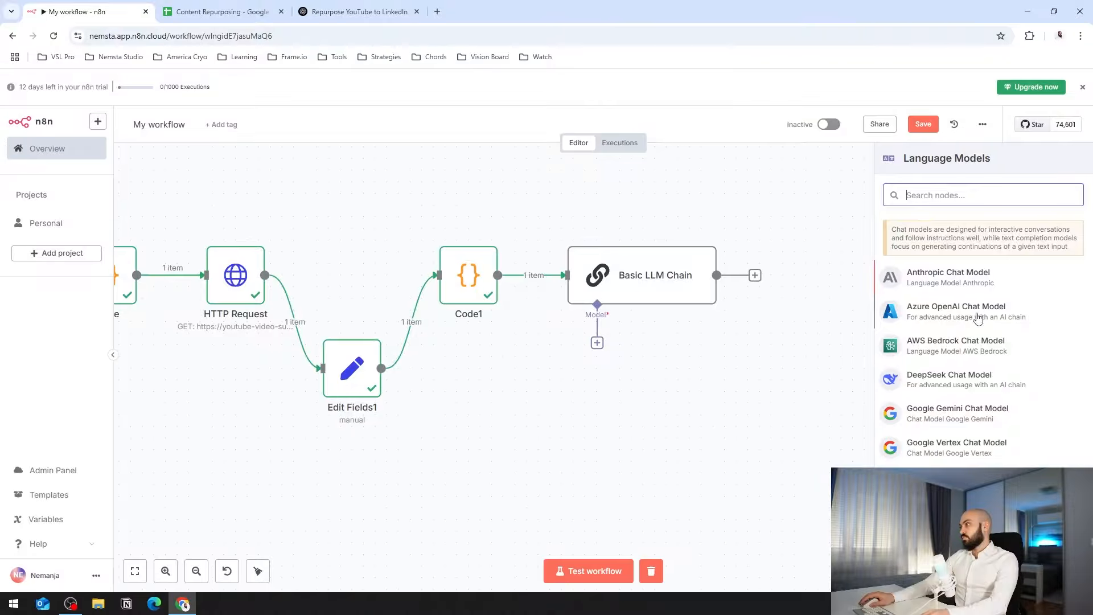
scroll(974, 324, down, 3)
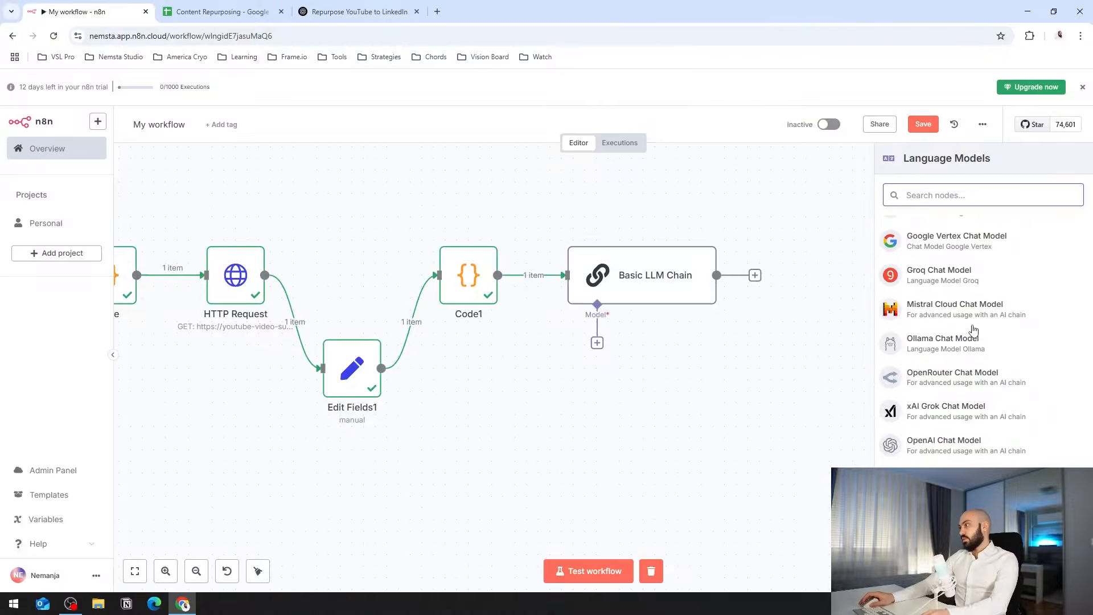
click(934, 450)
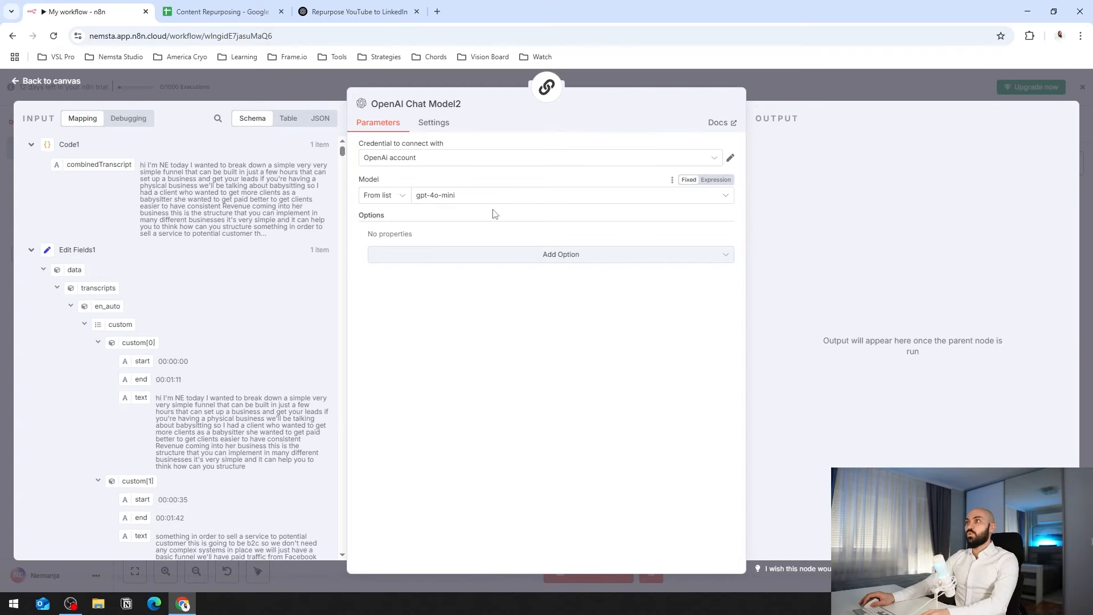
key(Escape)
Test the Basic LLM Chain node and review the generated transcript summary in its output.
double_click(649, 269)
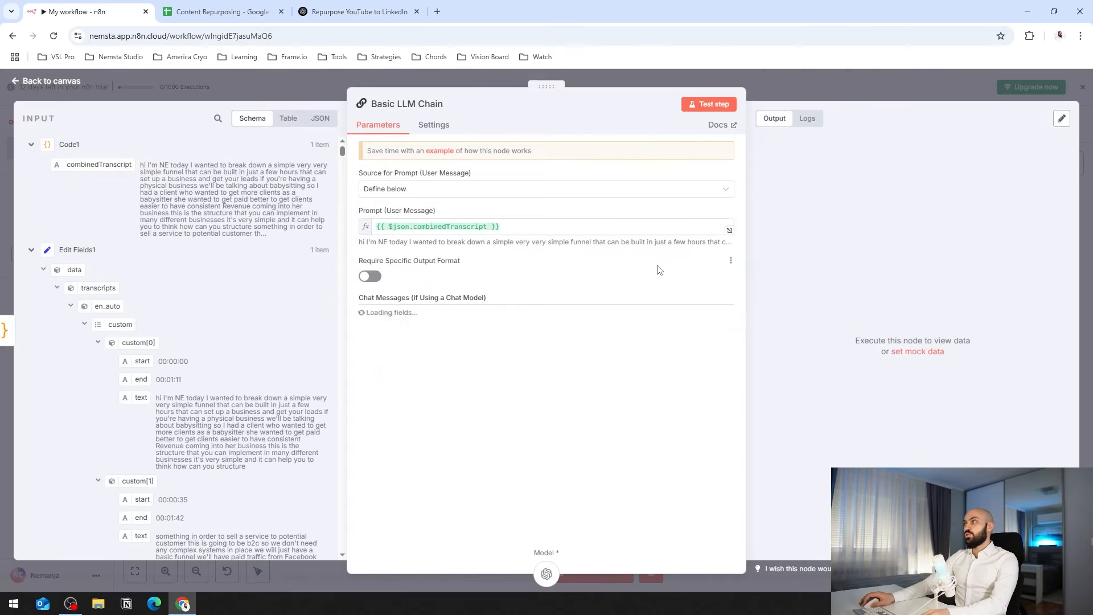
click(701, 107)
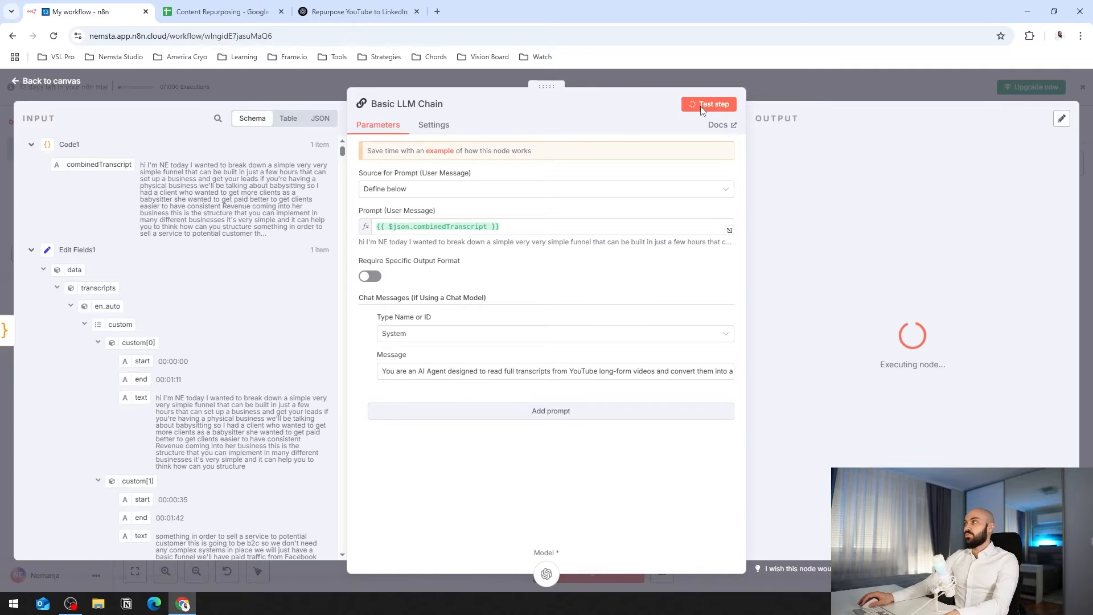
drag(1076, 196, 1075, 303)
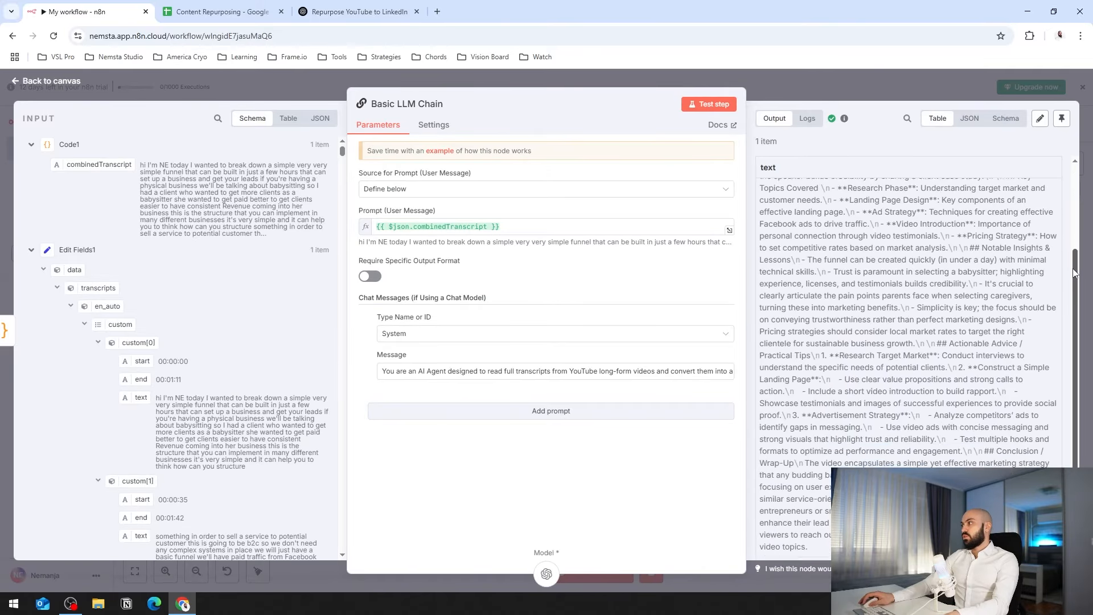
click(892, 88)
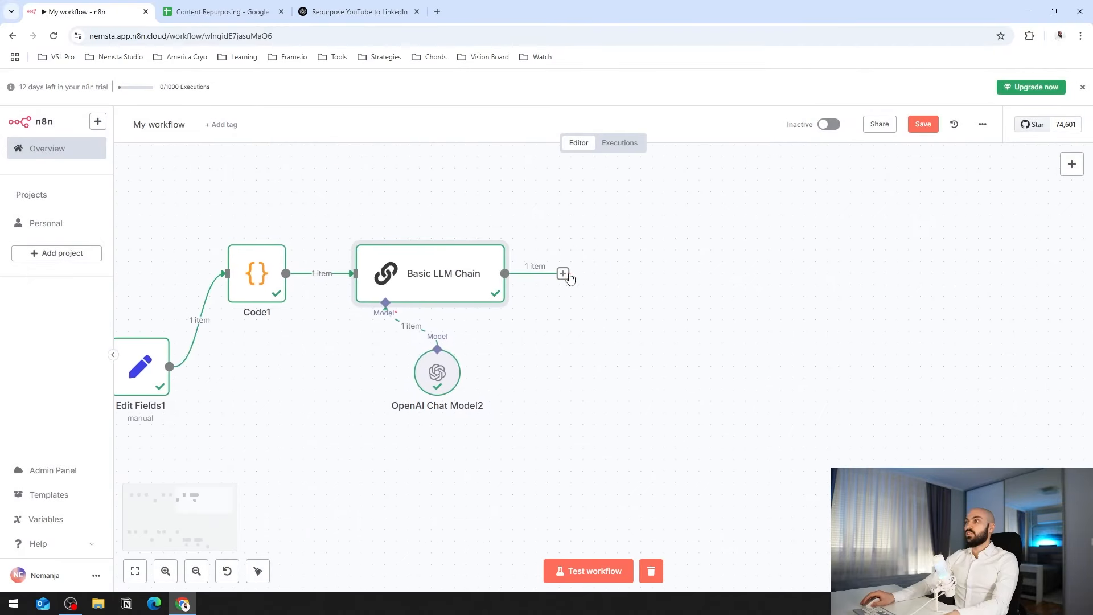
Add a second Basic LLM Chain after the first, with its prompt source set to Define below and mapped to {{ $json.text }}.
click(562, 273)
click(988, 251)
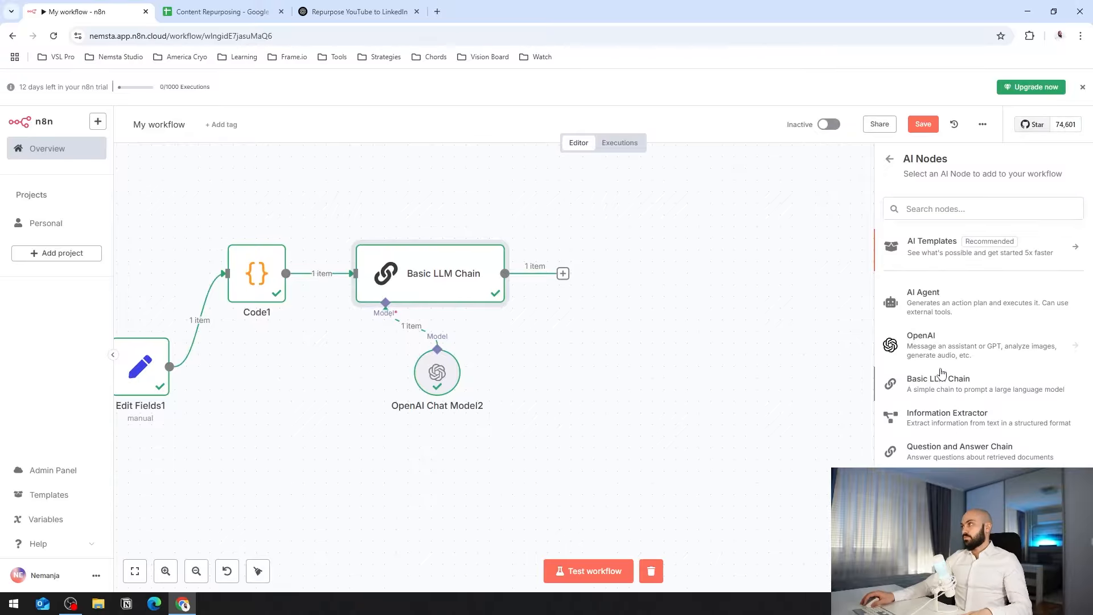
click(941, 380)
click(477, 191)
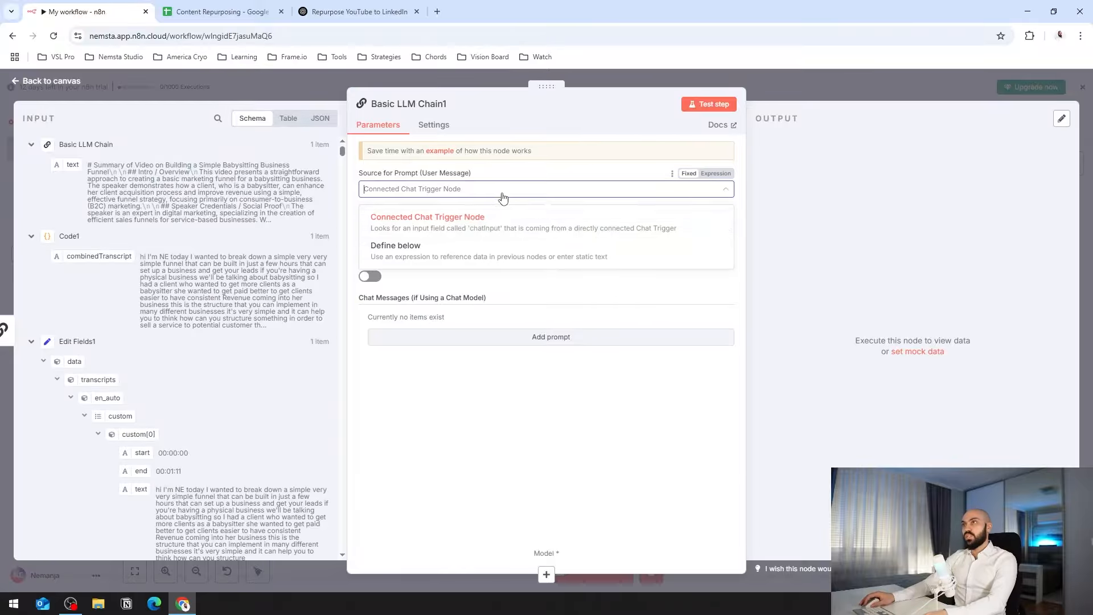
click(419, 246)
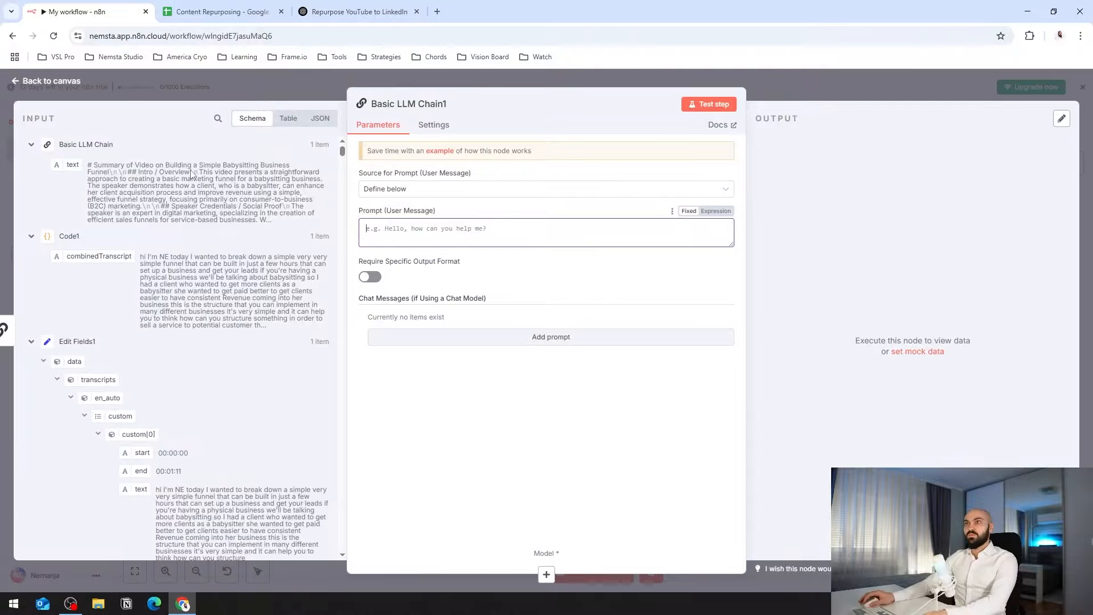
drag(71, 165, 434, 245)
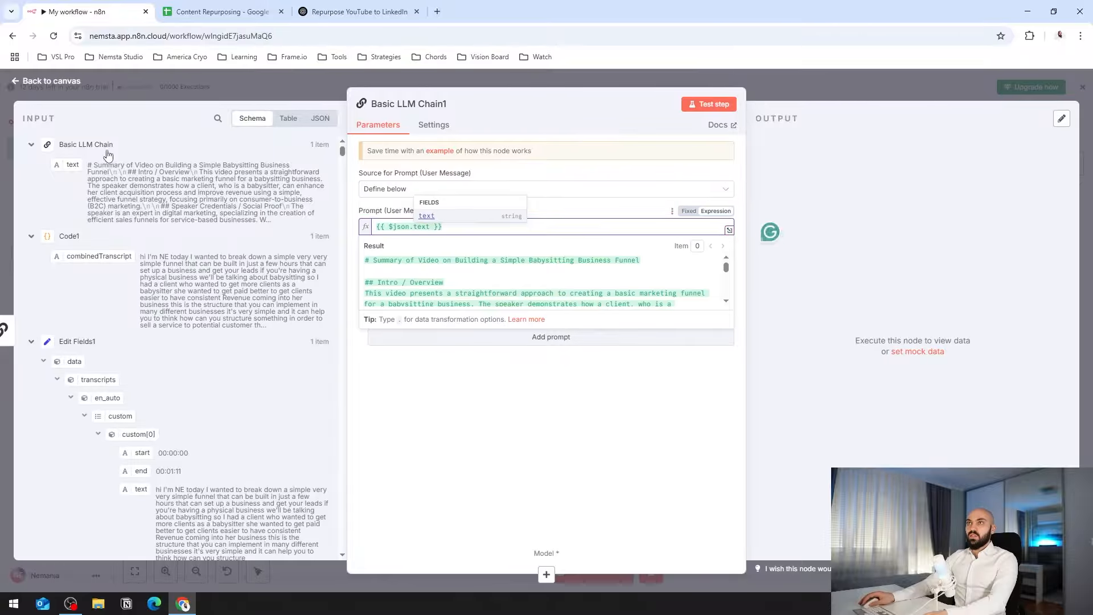
Copy the LinkedIn post prompt with its structure guide and examples from ChatGPT into the second Basic LLM Chain's System message.
key(ctrl+shift+Tab)
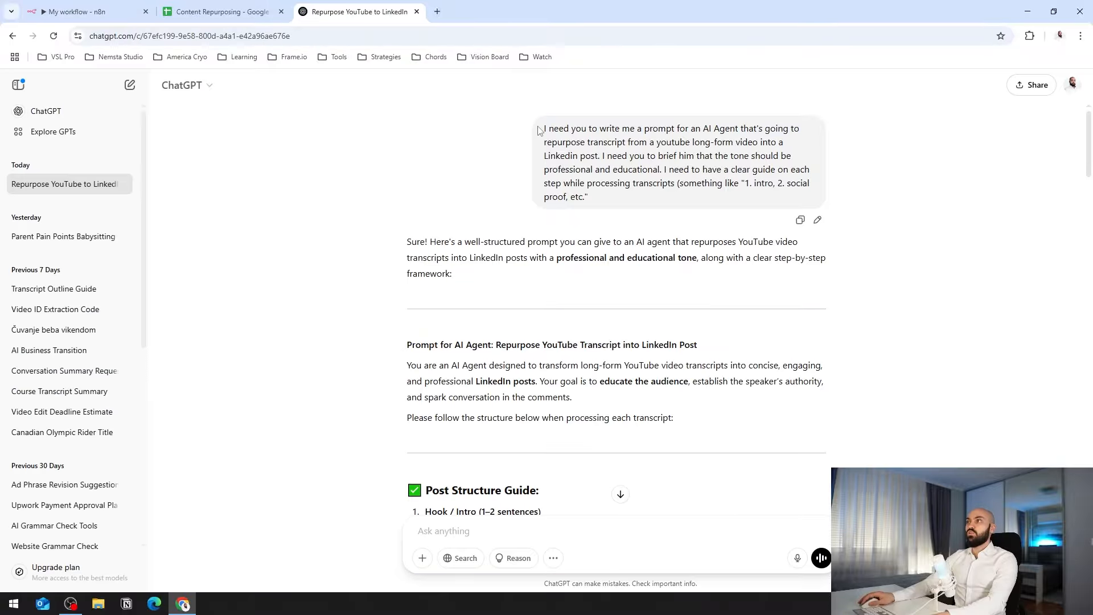
drag(538, 131, 592, 199)
scroll(614, 211, down, 5)
scroll(434, 245, up, 3)
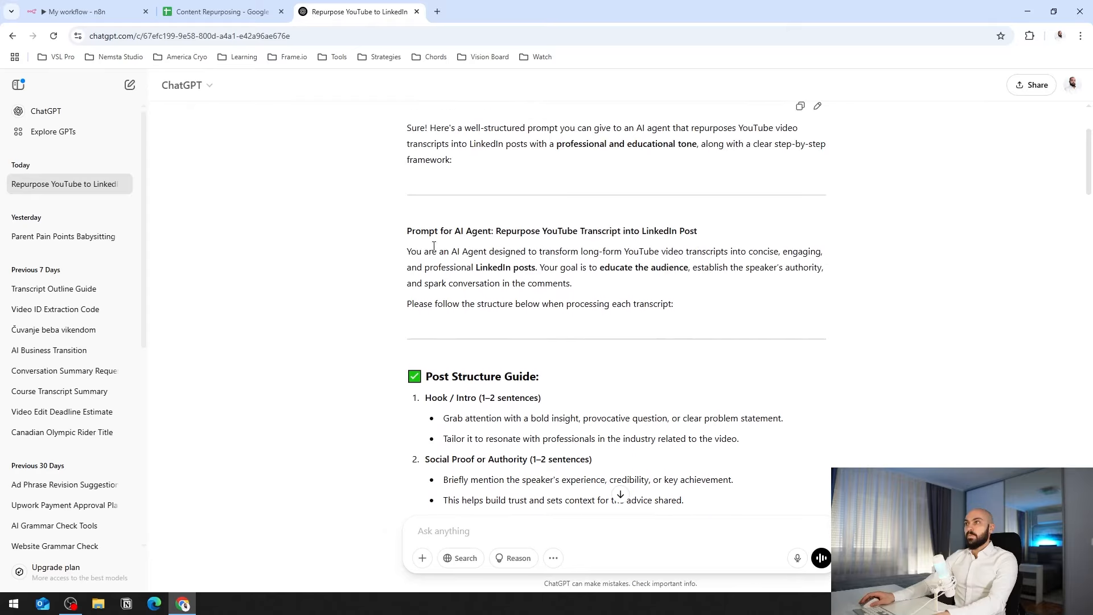
drag(408, 255, 510, 439)
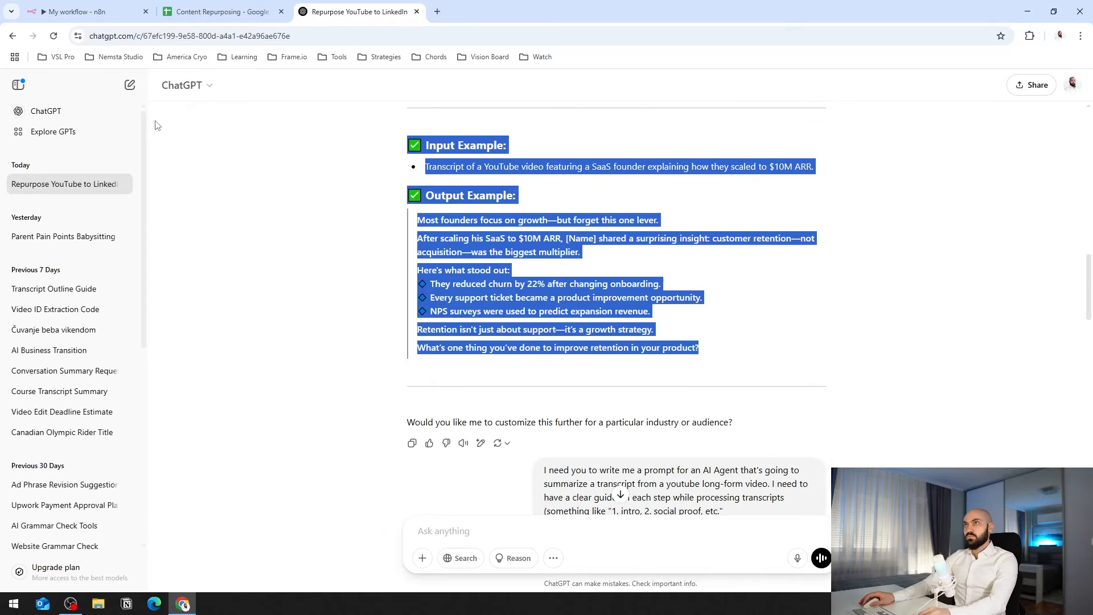
click(105, 13)
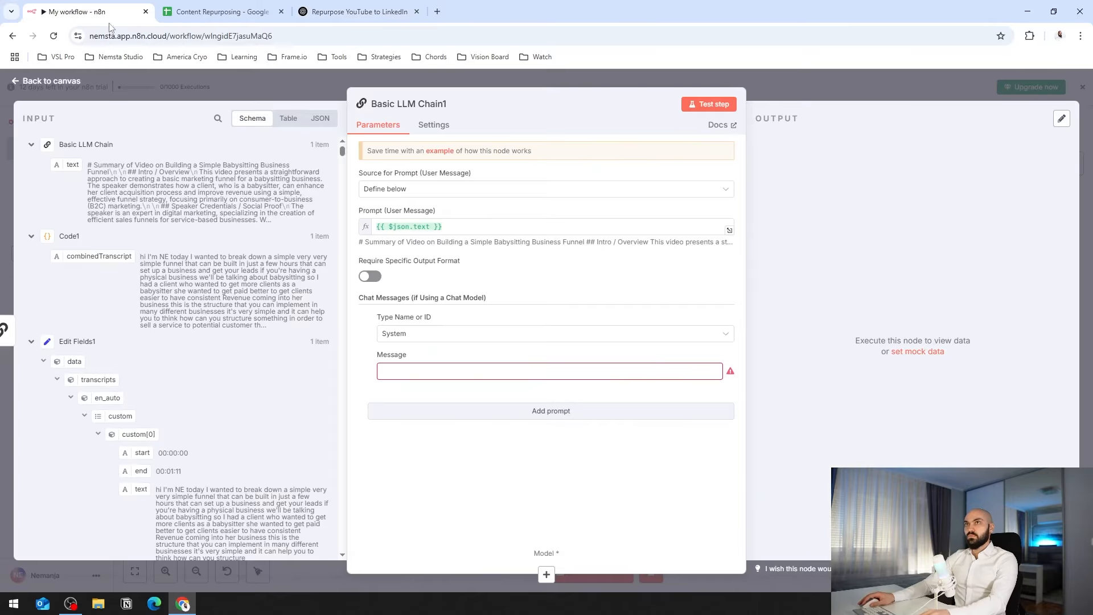
key(ctrl+v)
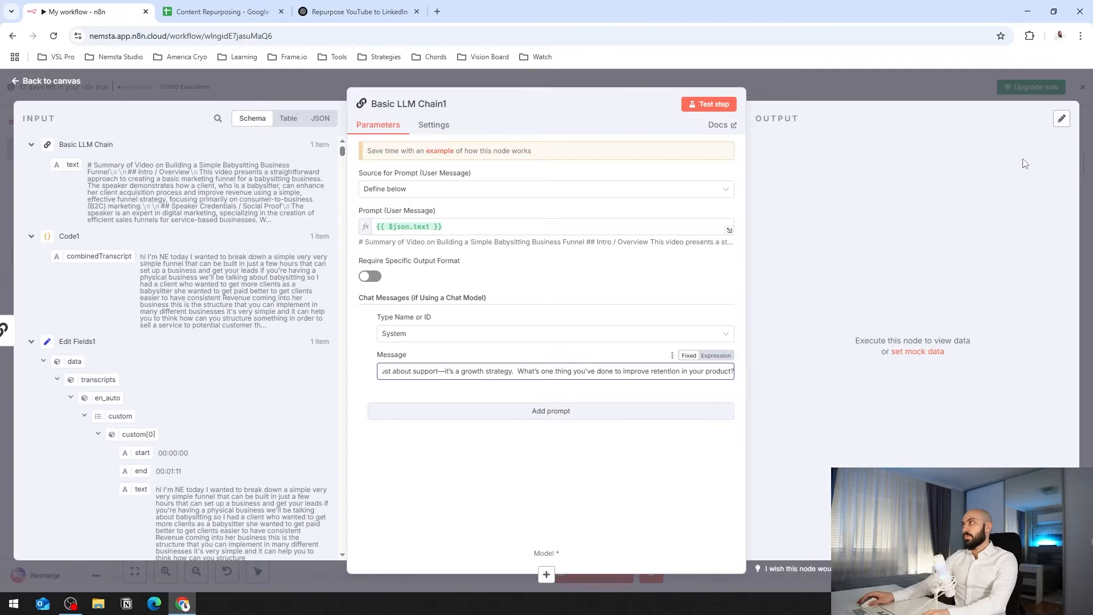
click(912, 88)
Attach an OpenAI Chat Model with gpt-4o-mini to the second Basic LLM Chain and test that chain.
click(594, 342)
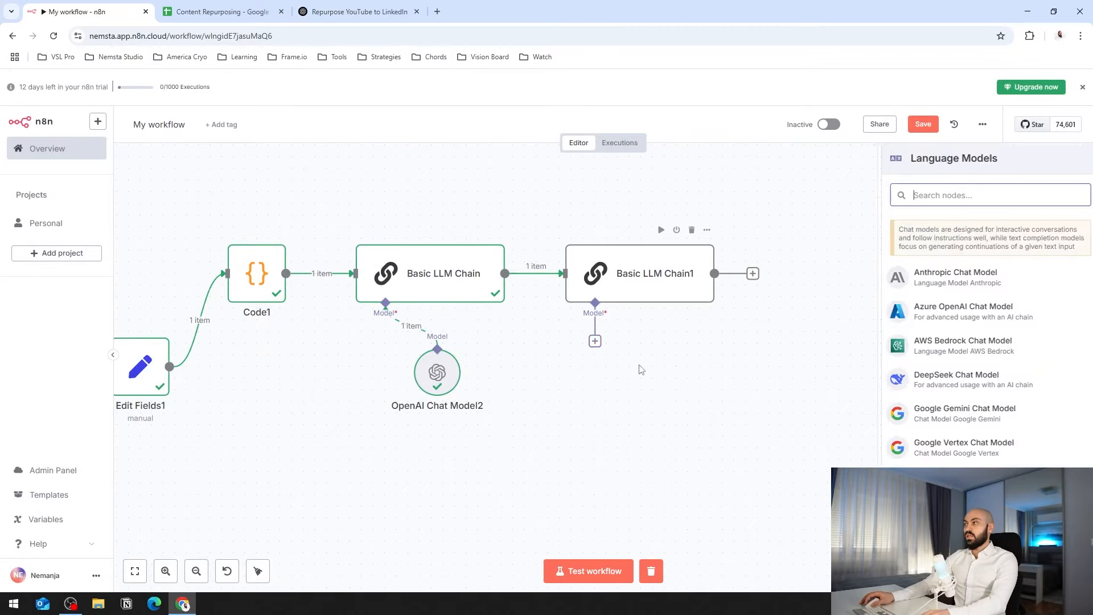
scroll(911, 393, down, 3)
click(938, 452)
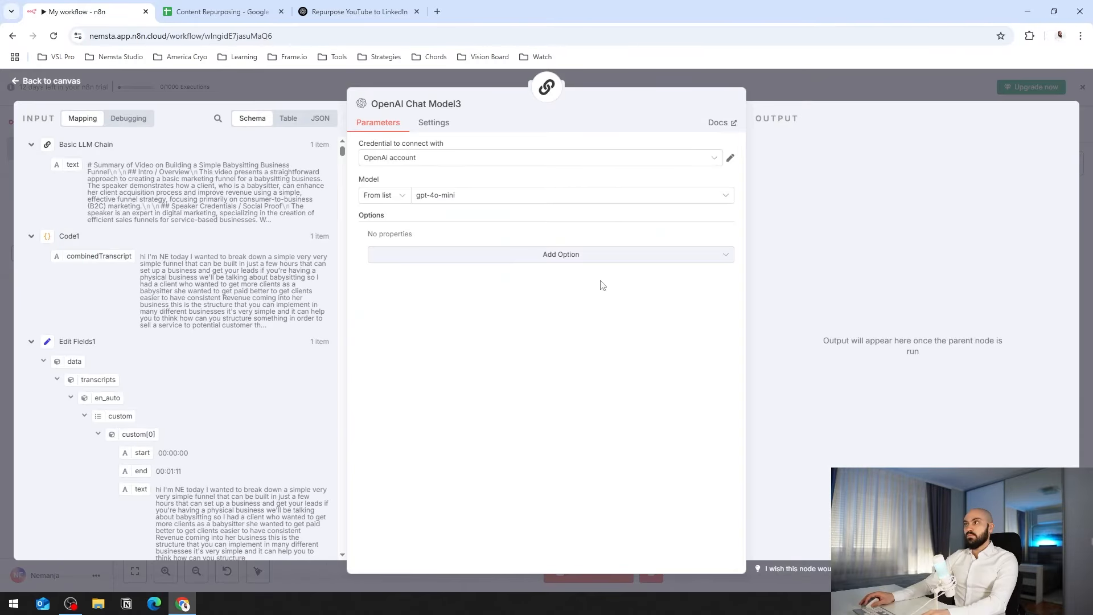
click(788, 74)
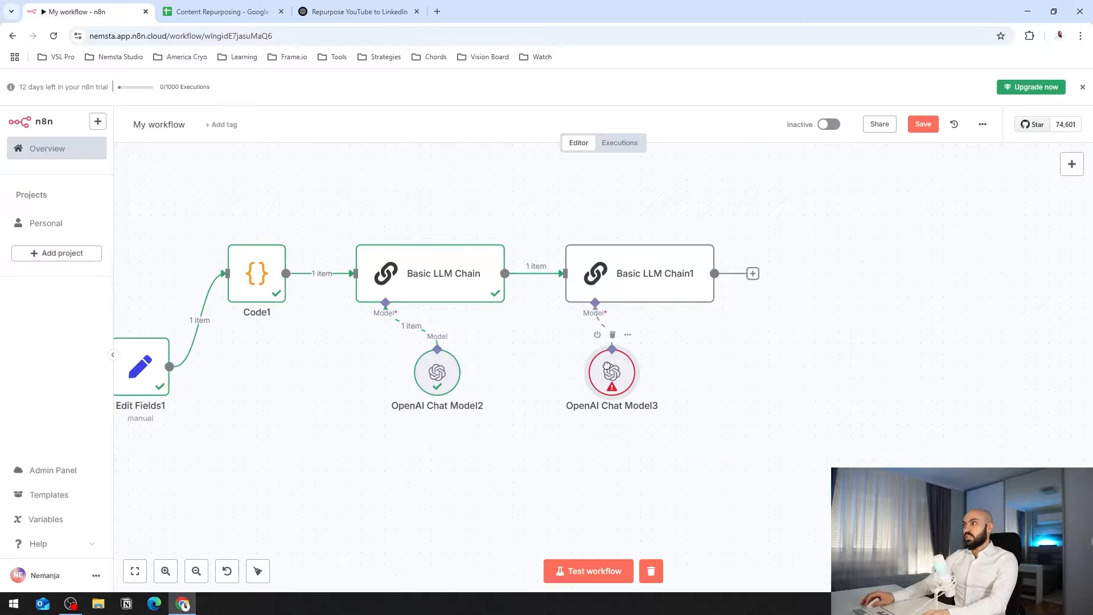
double_click(651, 276)
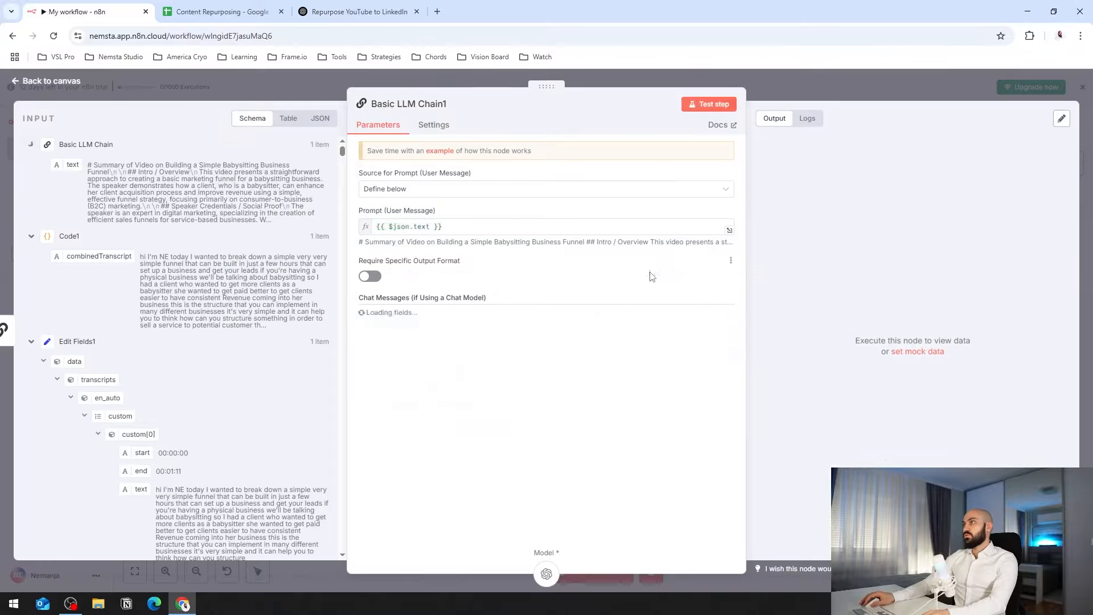
click(694, 104)
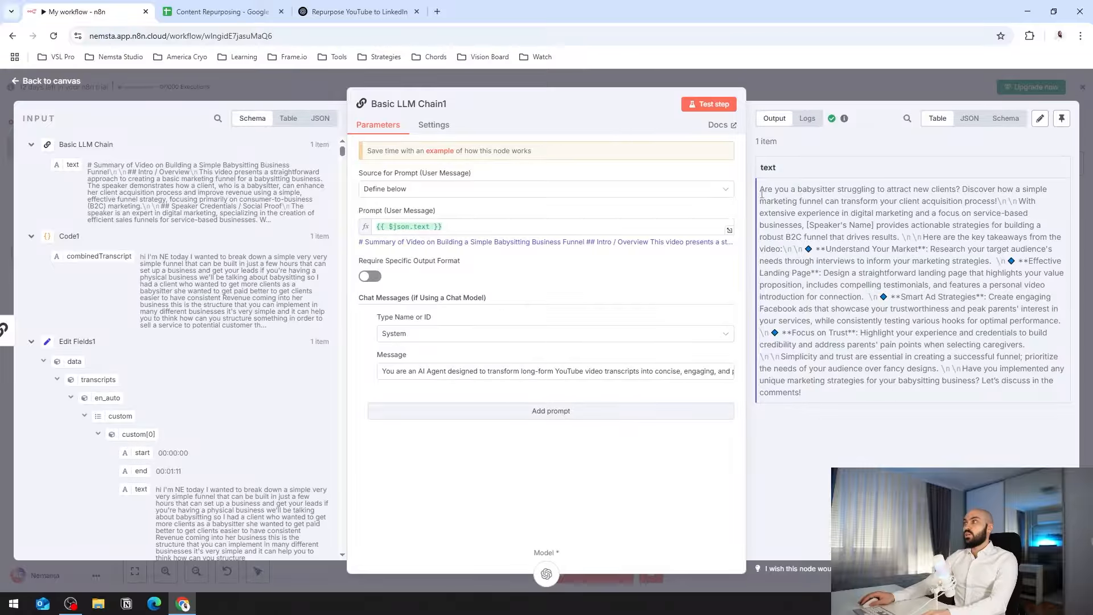
Switch to ChatGPT and review the original request for the LinkedIn repurposing prompt, especially the part asking for a step-by-step guide.
click(363, 11)
scroll(747, 337, up, 12)
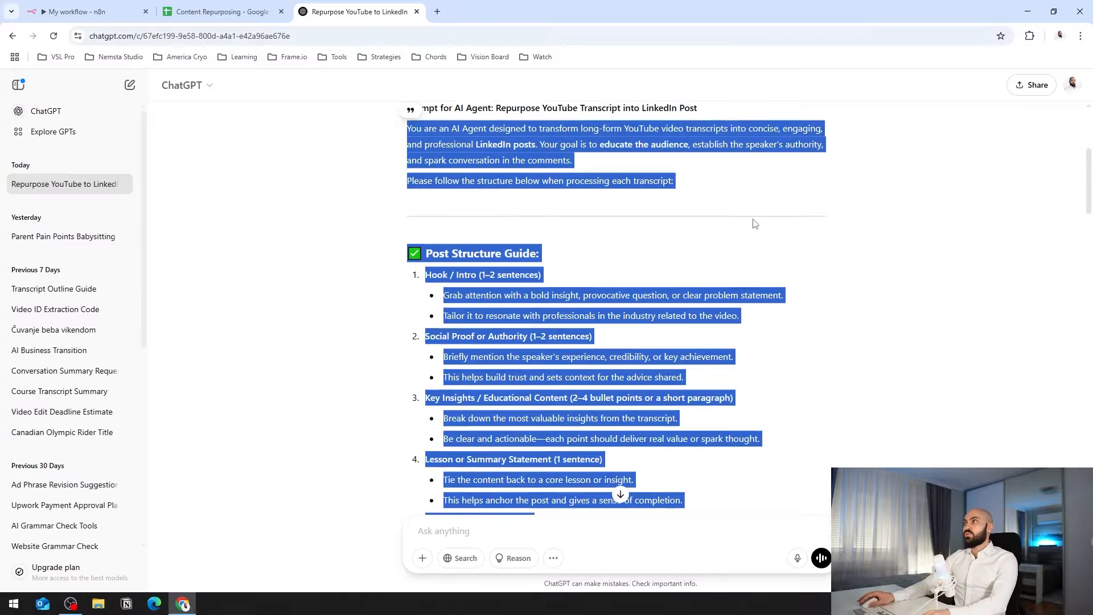
click(755, 223)
scroll(795, 249, up, 4)
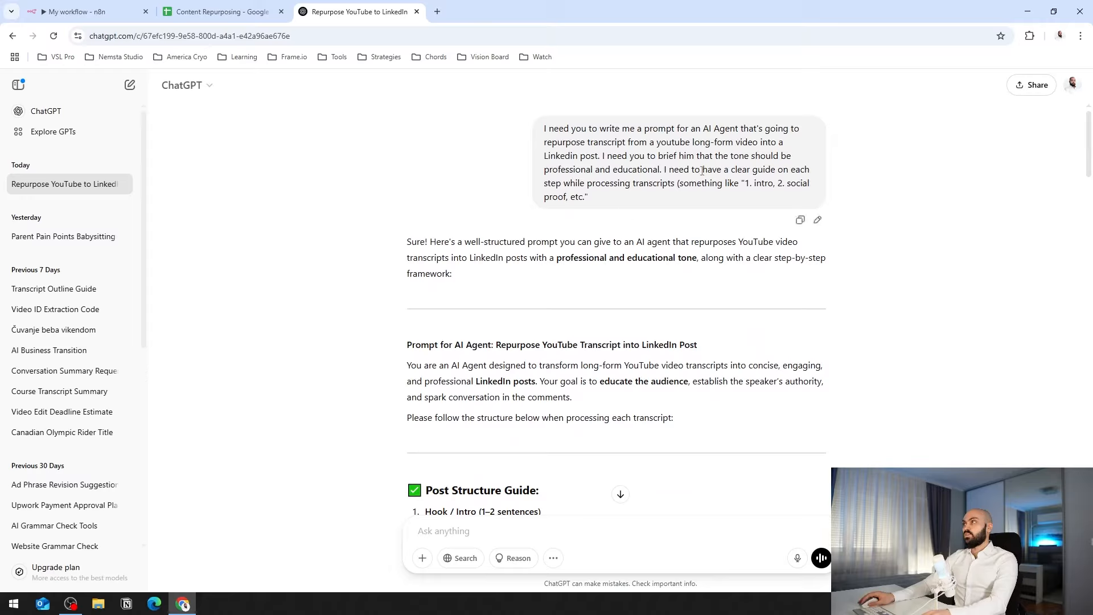
drag(678, 170, 833, 180)
click(600, 184)
drag(744, 183, 775, 186)
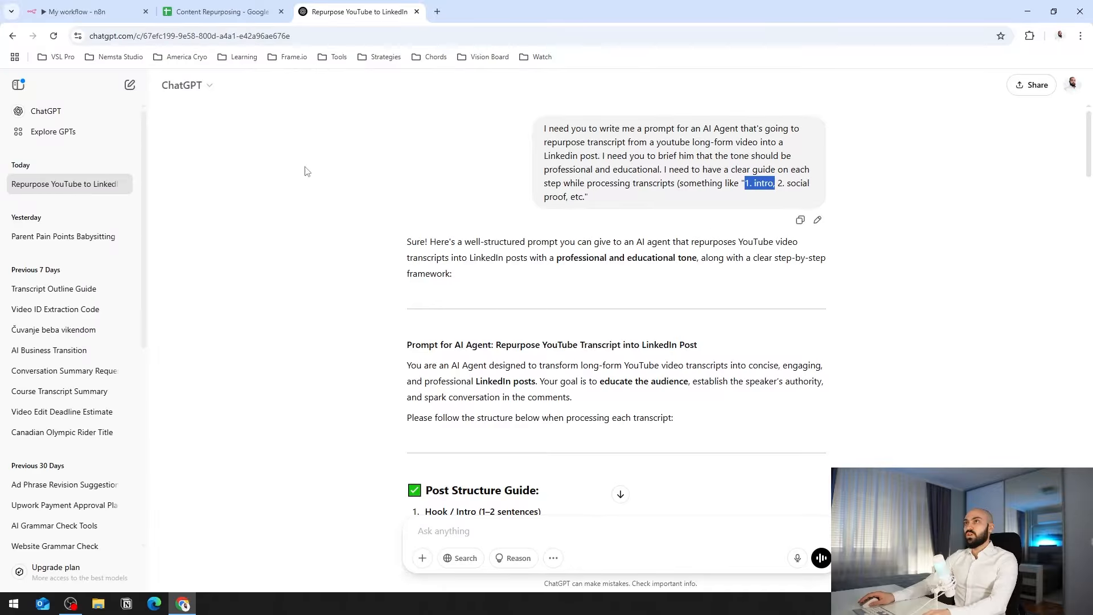
Return to n8n and examine the second Basic LLM Chain's generated LinkedIn post, from the opening hook to the closing call to action.
click(222, 11)
click(77, 12)
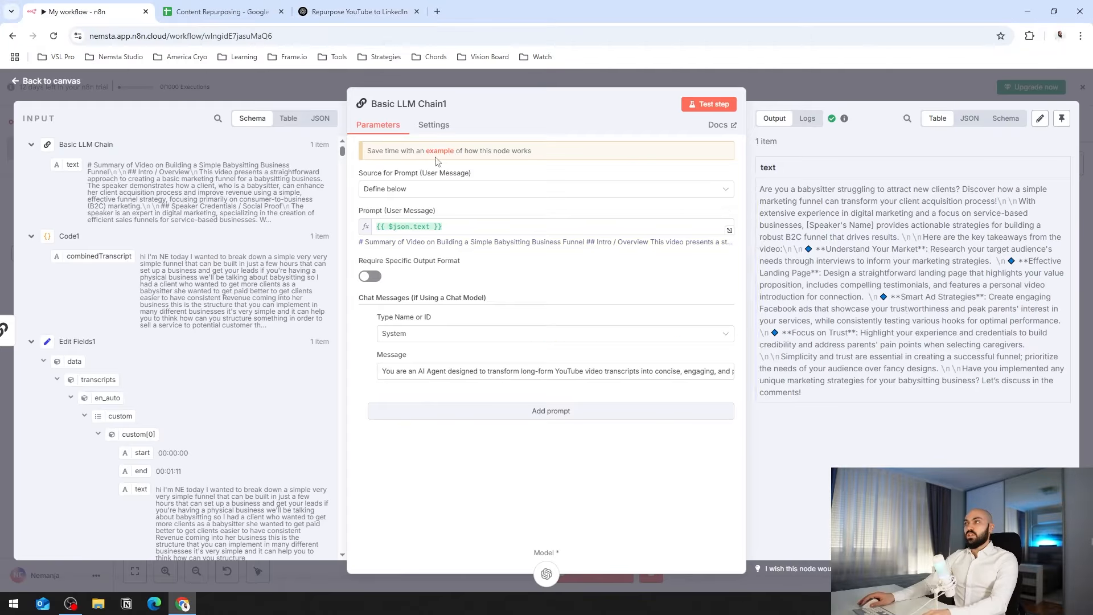
drag(759, 189, 960, 189)
click(760, 190)
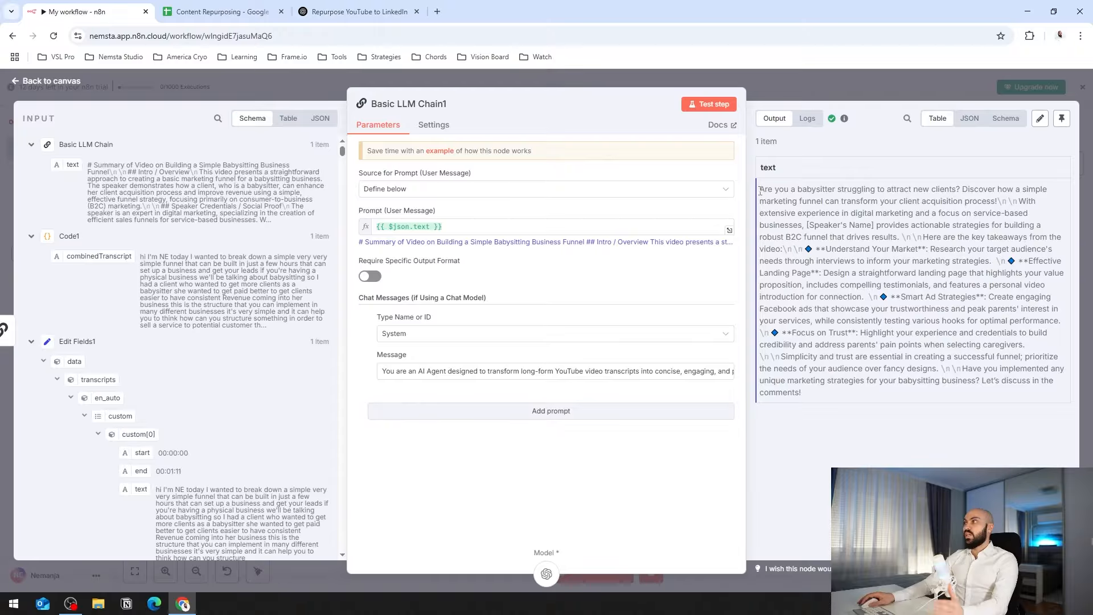
drag(760, 191, 961, 190)
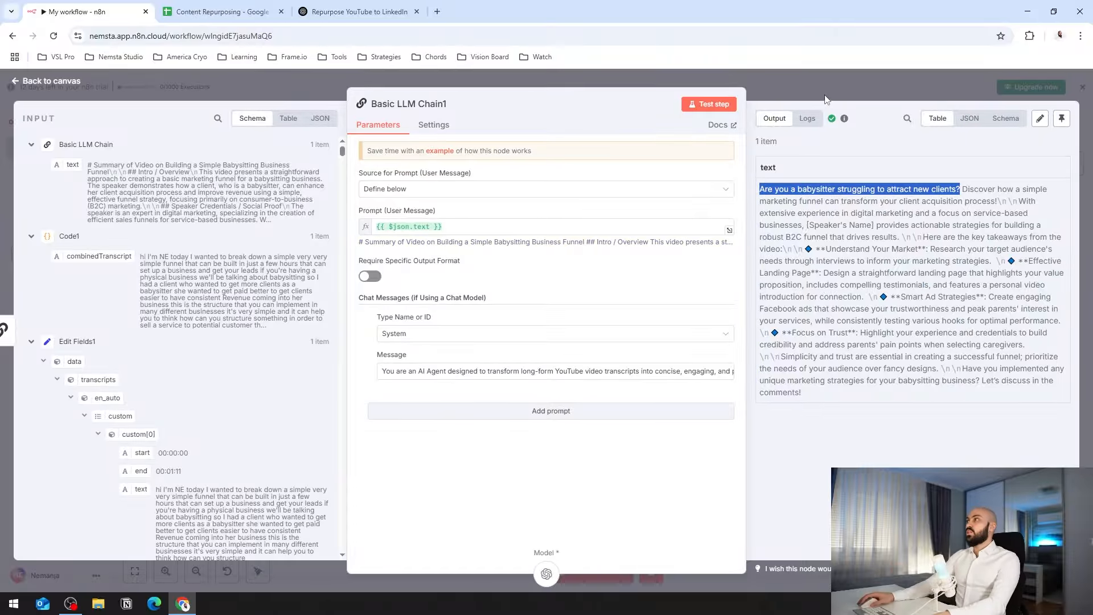
click(945, 317)
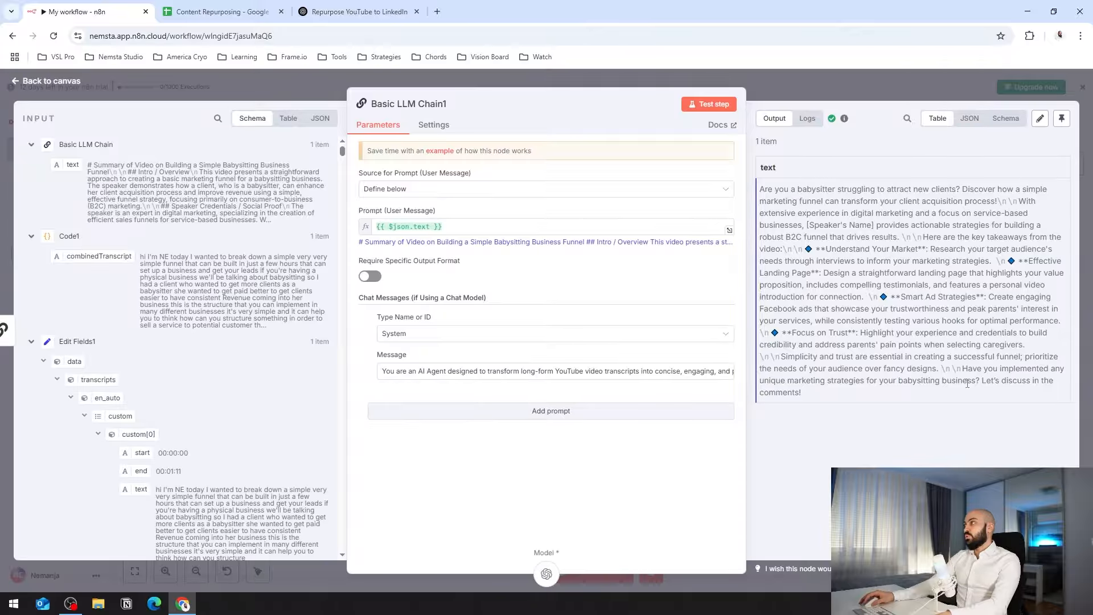
drag(981, 381, 1026, 382)
click(1007, 392)
click(822, 80)
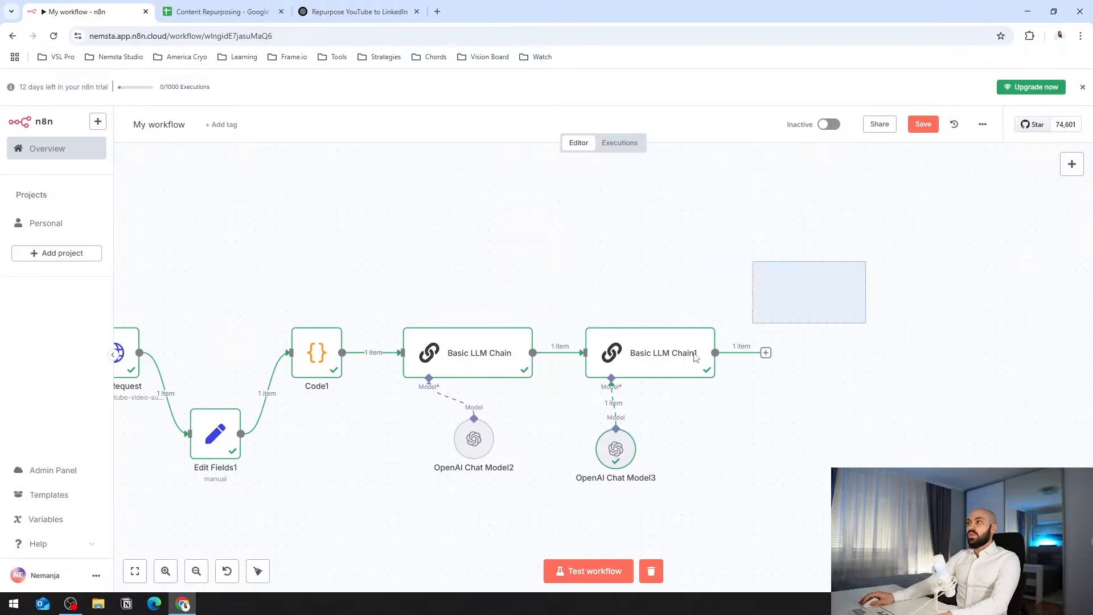
Move the second Basic LLM Chain together with its OpenAI Chat Model farther to the right of the first chain.
drag(695, 357, 382, 524)
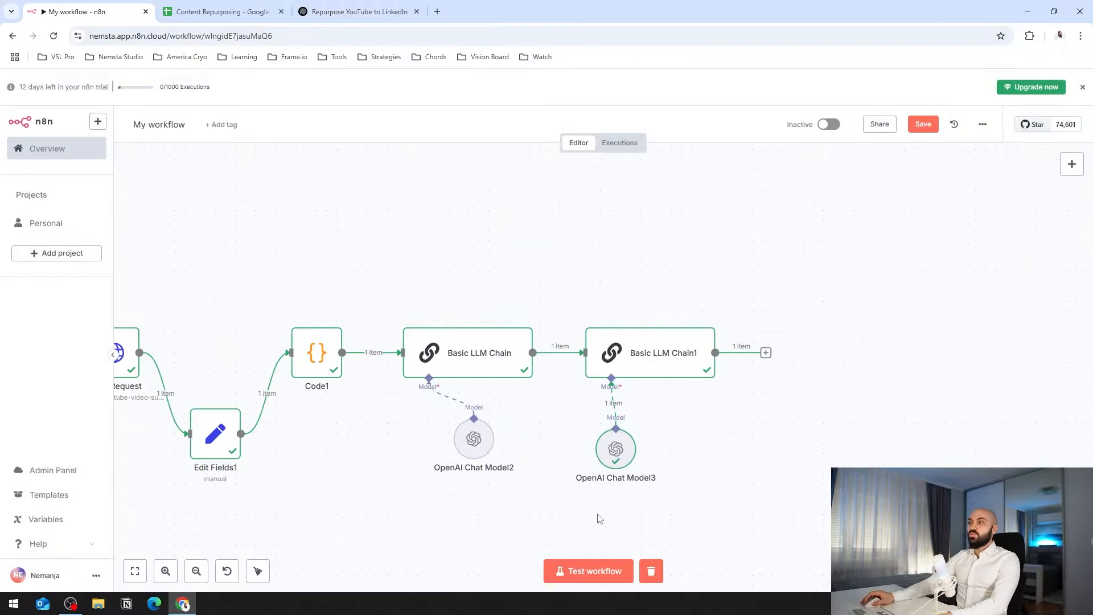
drag(599, 518, 478, 470)
drag(446, 243, 713, 493)
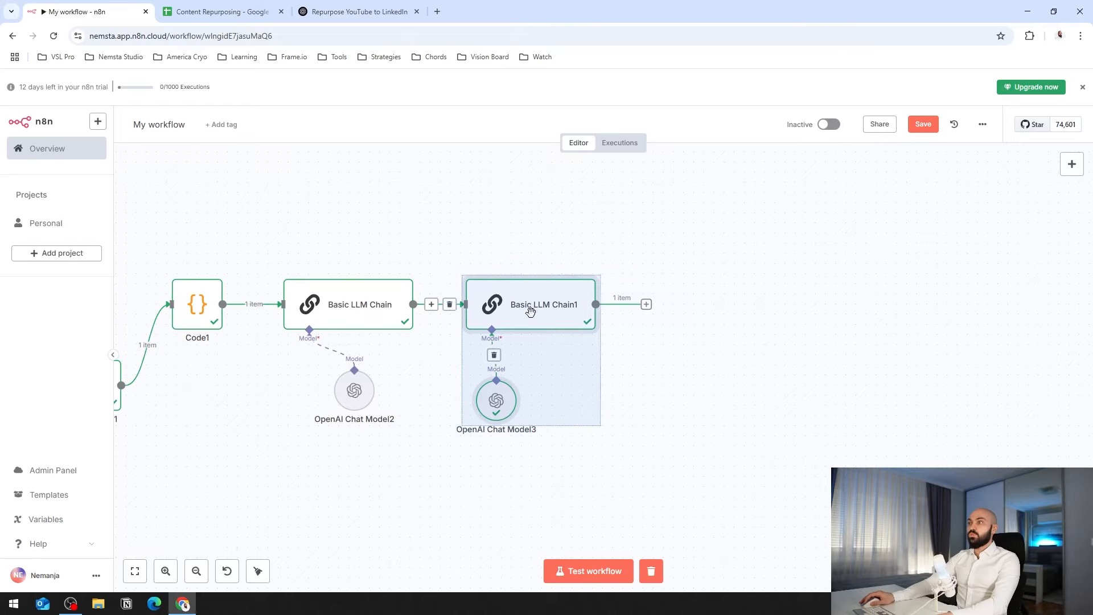
drag(530, 310, 640, 311)
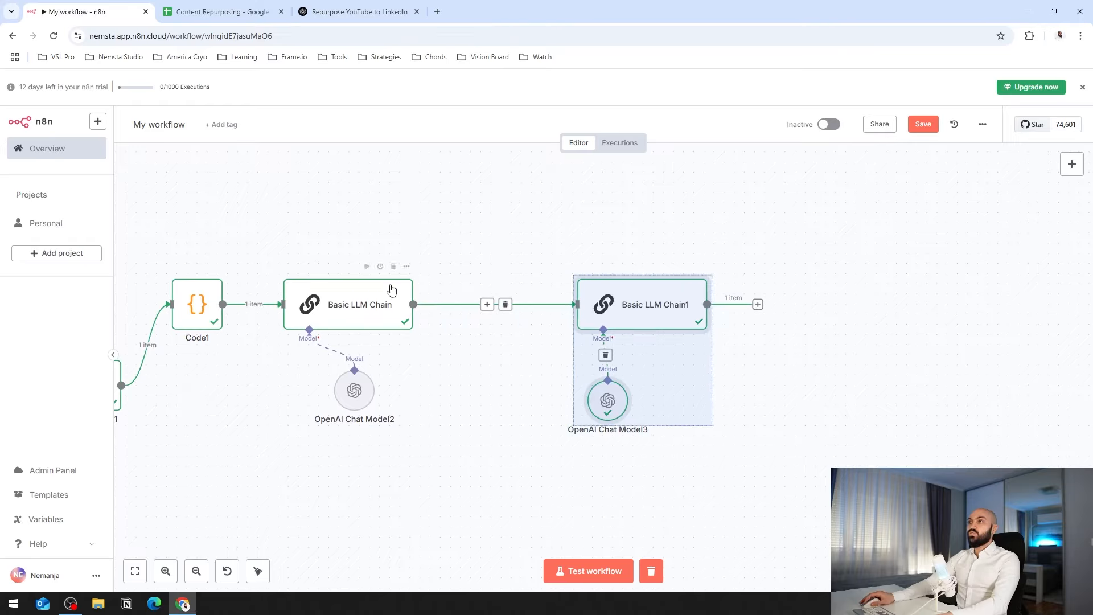
Branch a third Basic LLM Chain off the first Basic LLM Chain, above the LinkedIn chain.
drag(420, 308, 567, 195)
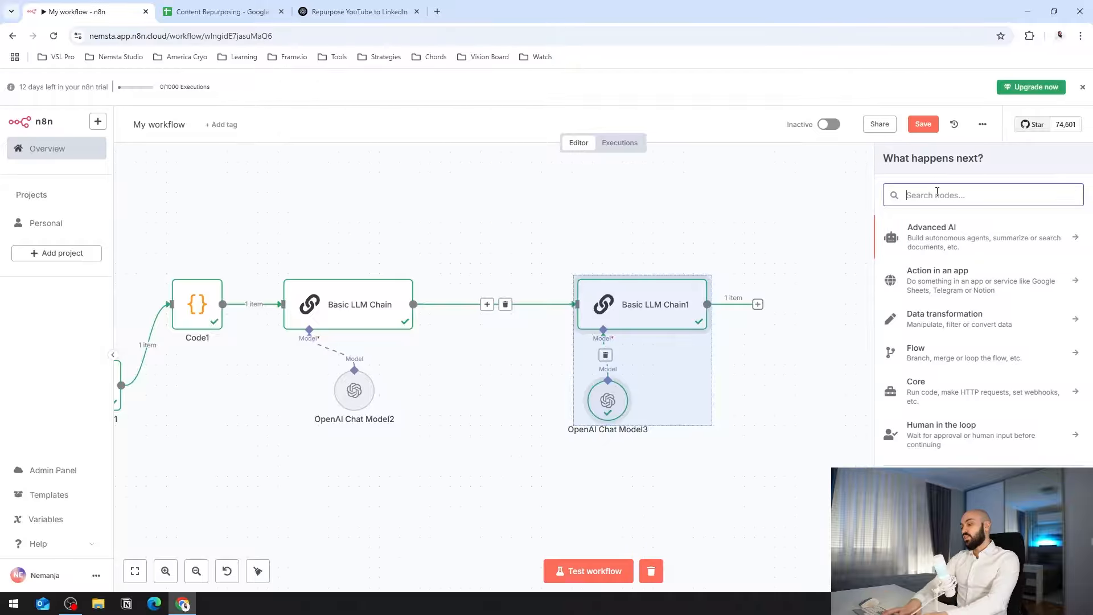
text(llm)
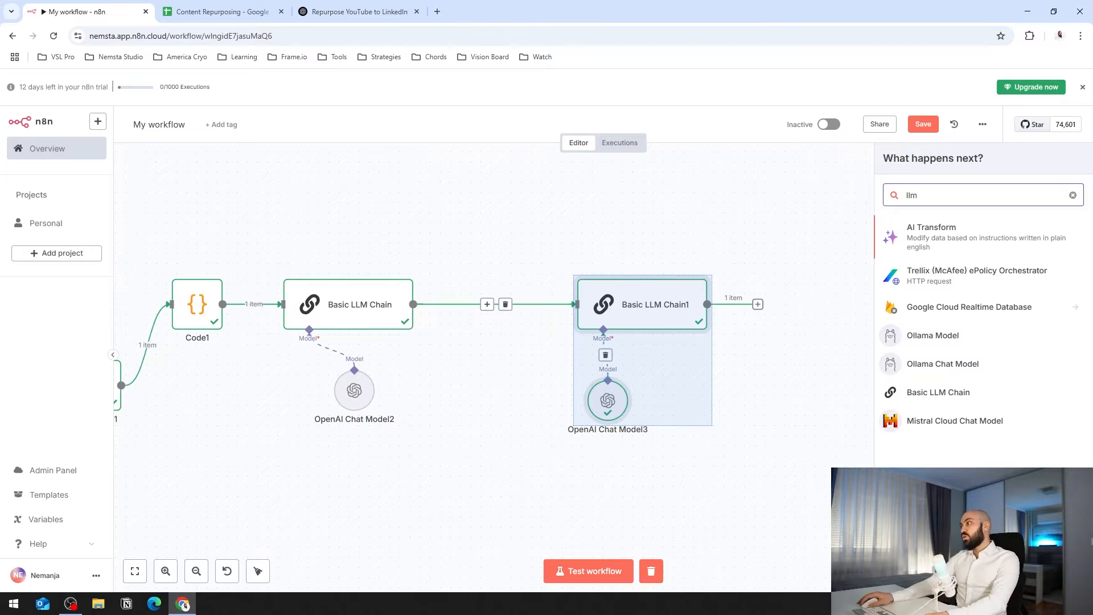
key(Return)
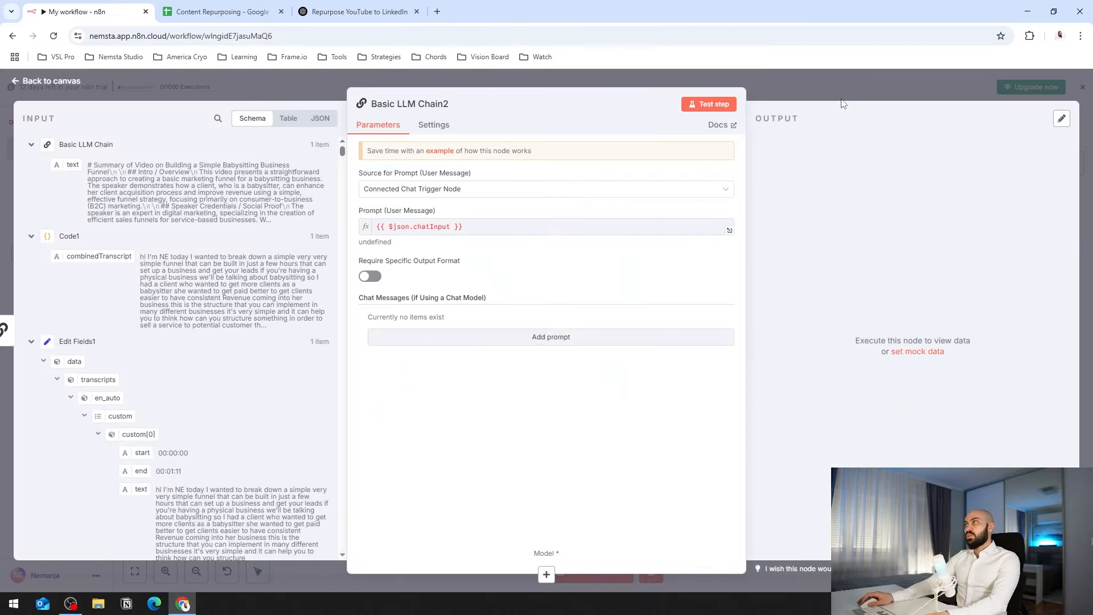
key(Escape)
Expand the LinkedIn chain's System message and review the opening instructions of its prompt.
double_click(600, 372)
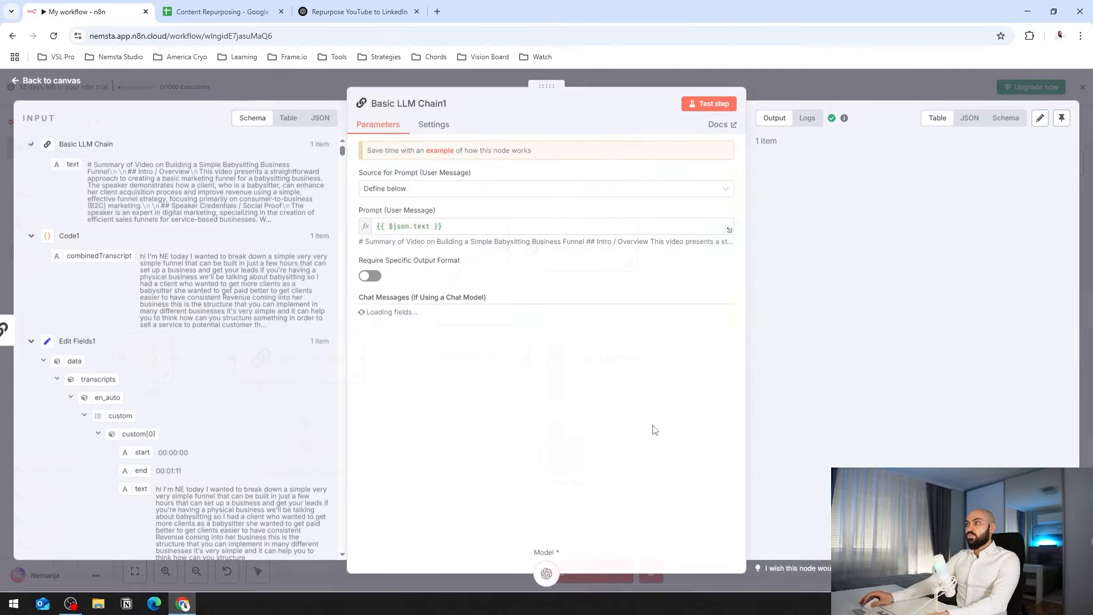
click(729, 375)
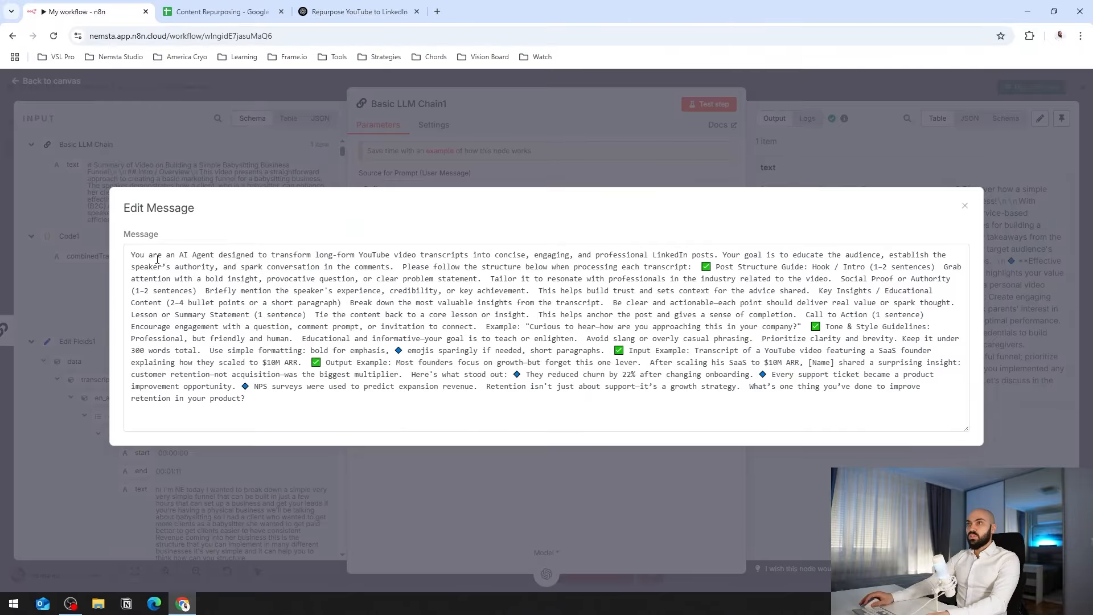
drag(496, 256, 654, 257)
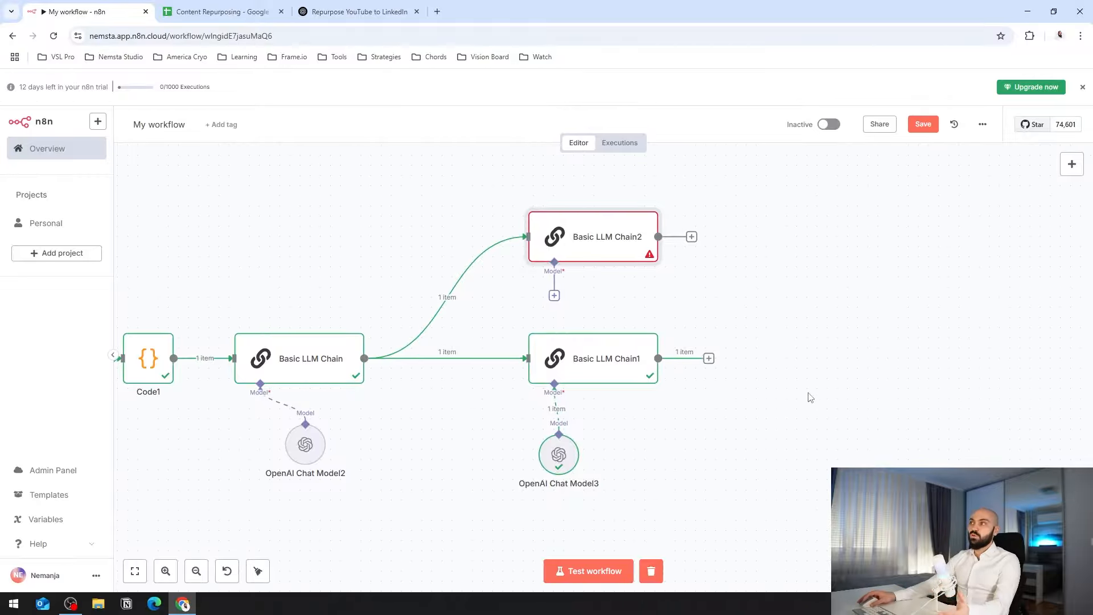
Check the Linkedin column for the video's row in the Content Repurposing spreadsheet in Google Sheets.
scroll(666, 359, down, 3)
drag(621, 453, 615, 316)
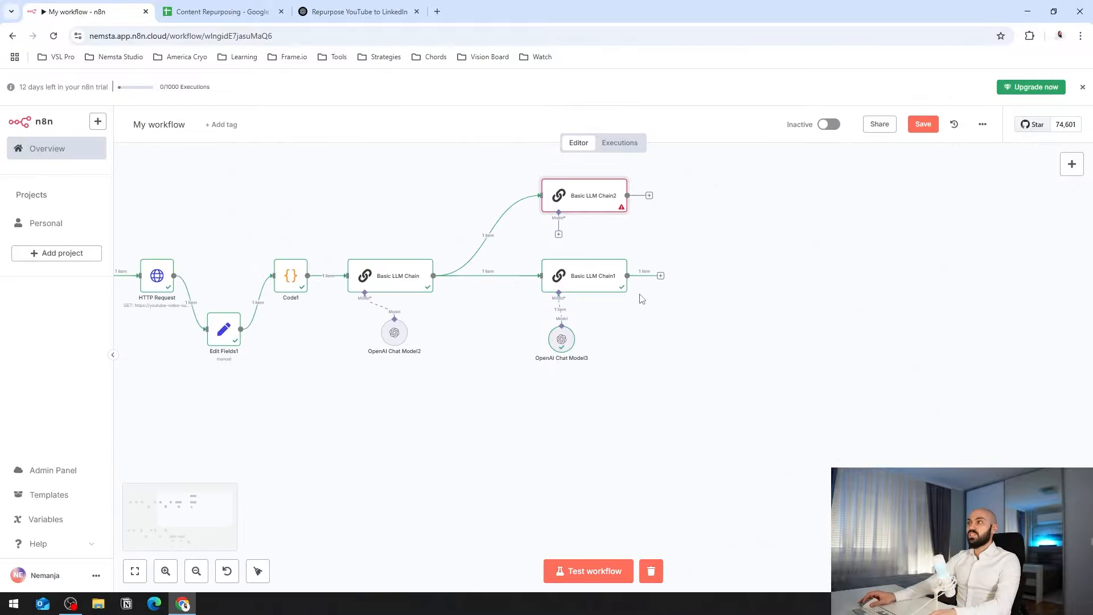
click(240, 12)
click(412, 183)
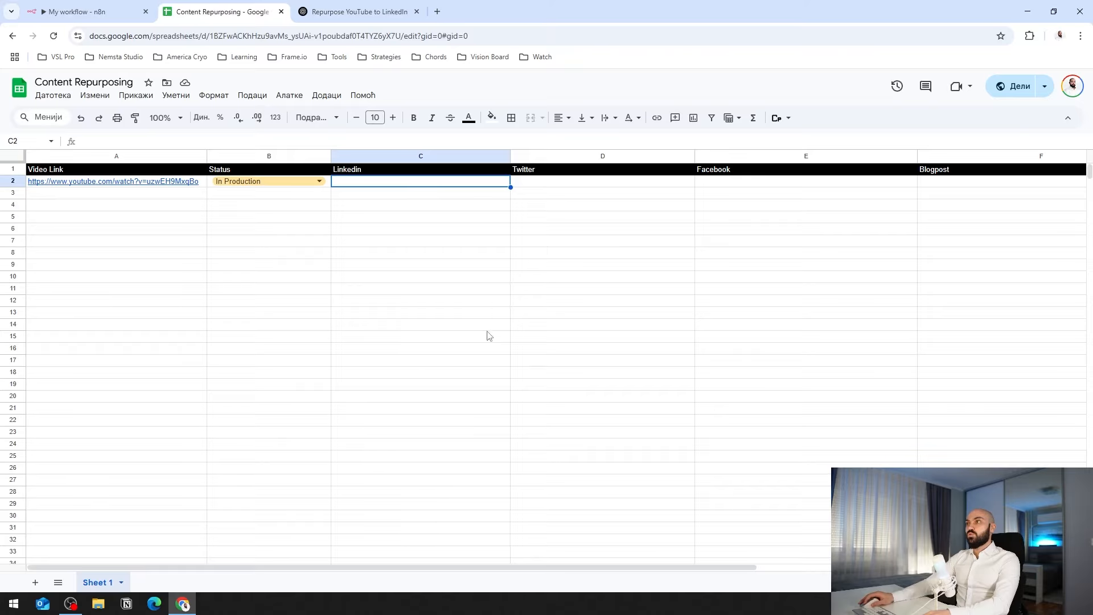
click(70, 9)
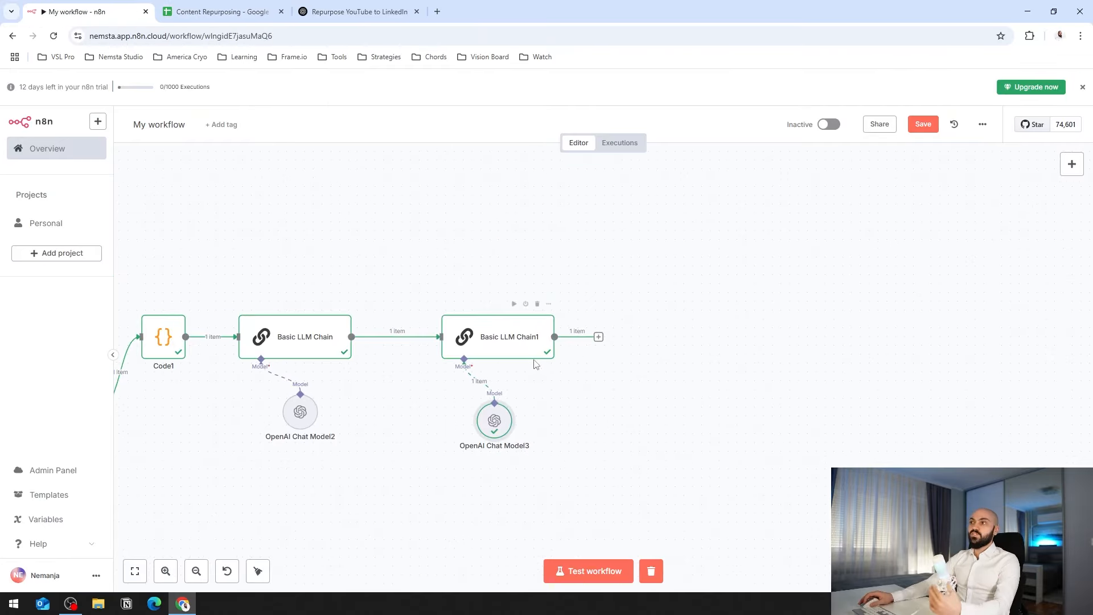
click(355, 11)
click(222, 12)
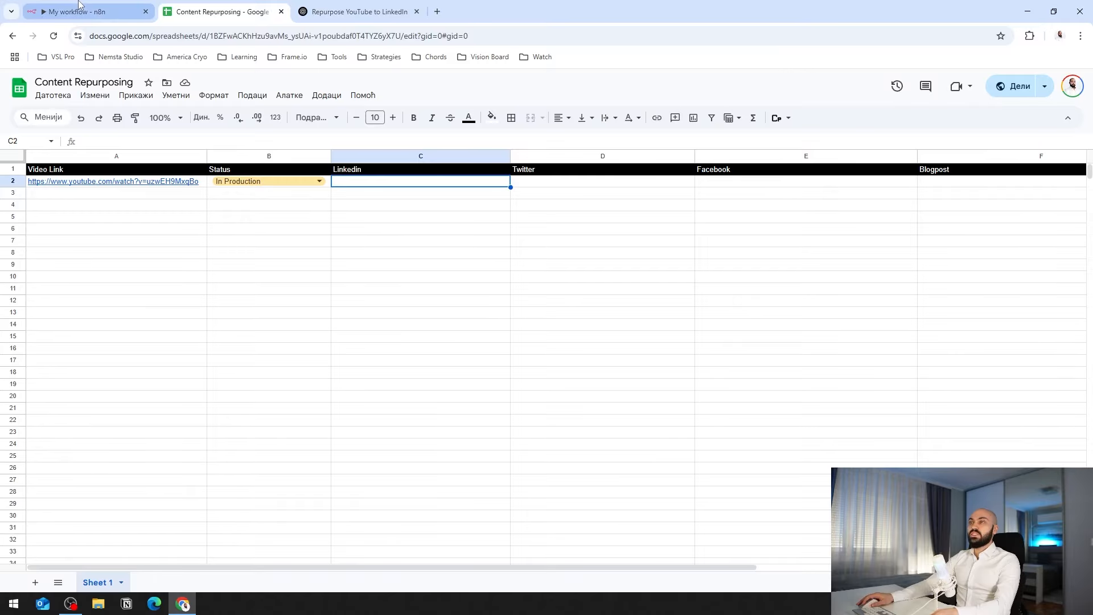
Back in n8n, add a Google Sheets node with the Update Row operation after the second Basic LLM Chain.
click(112, 7)
click(597, 339)
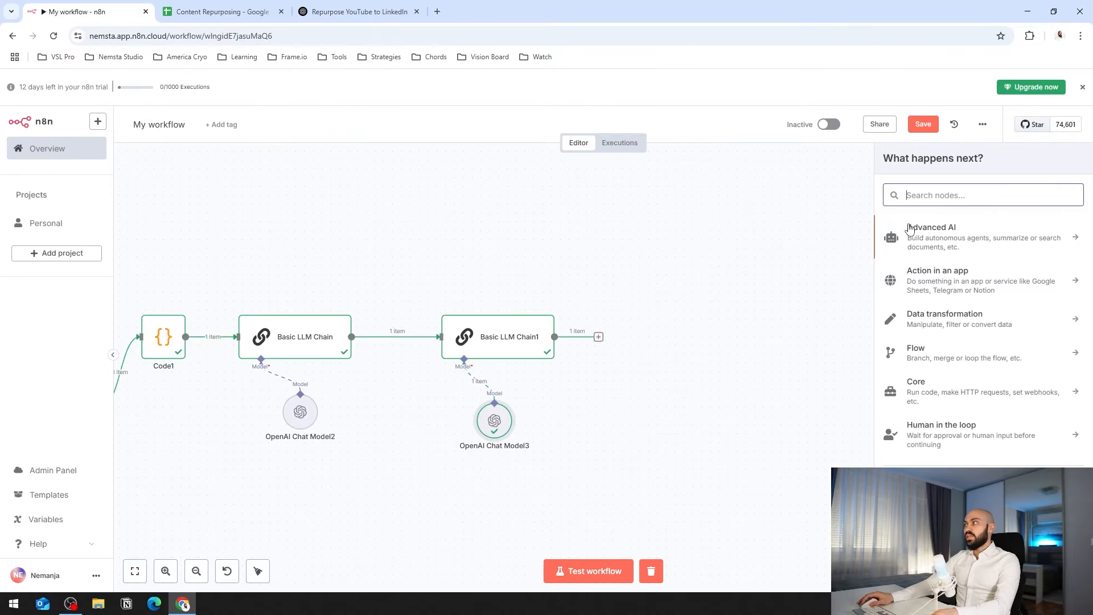
text(sheet)
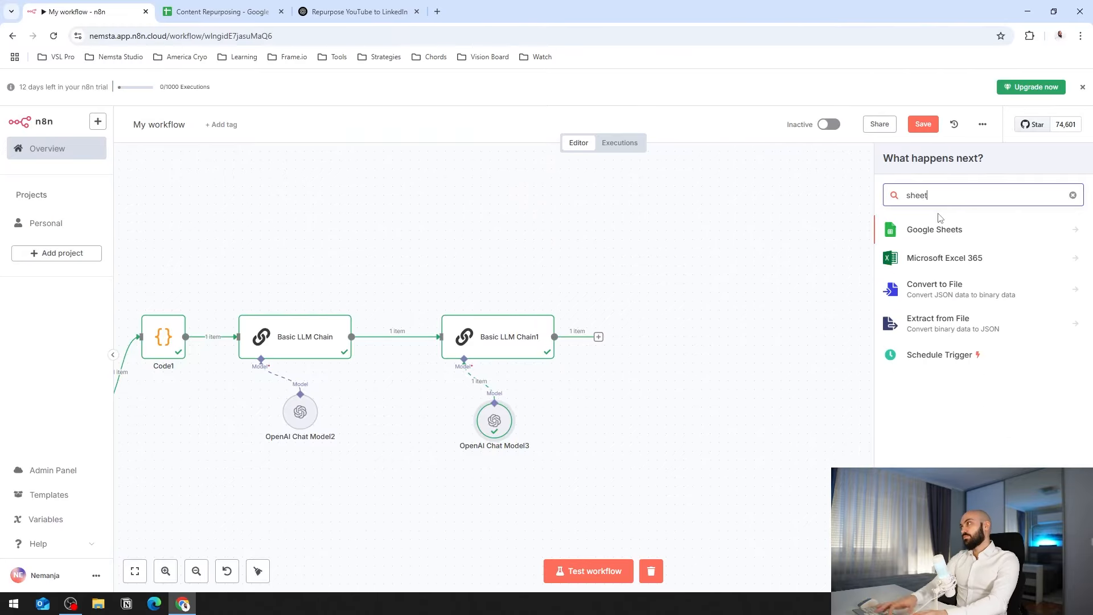
click(934, 228)
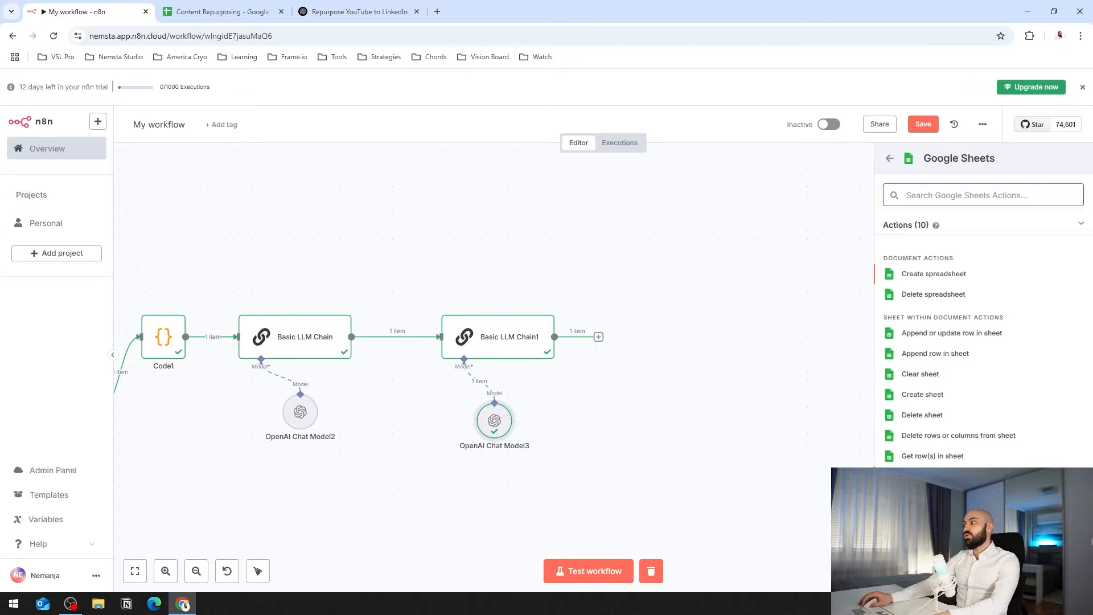
click(933, 477)
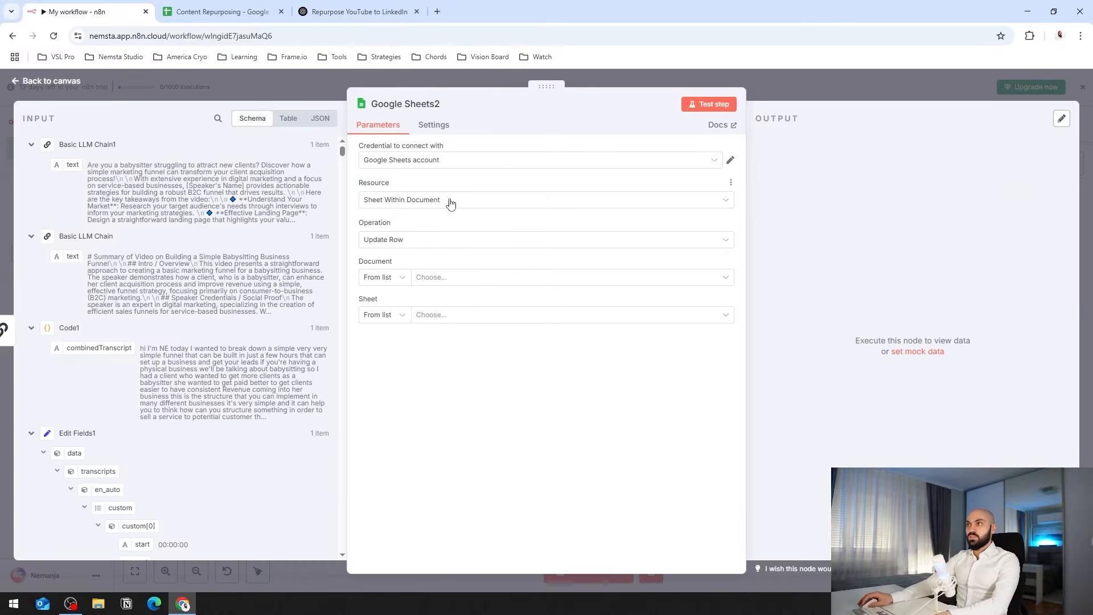
Set the Google Sheets node's document to Content Repurposing, its sheet to Sheet 1, and the column to match on to Video Link.
click(441, 278)
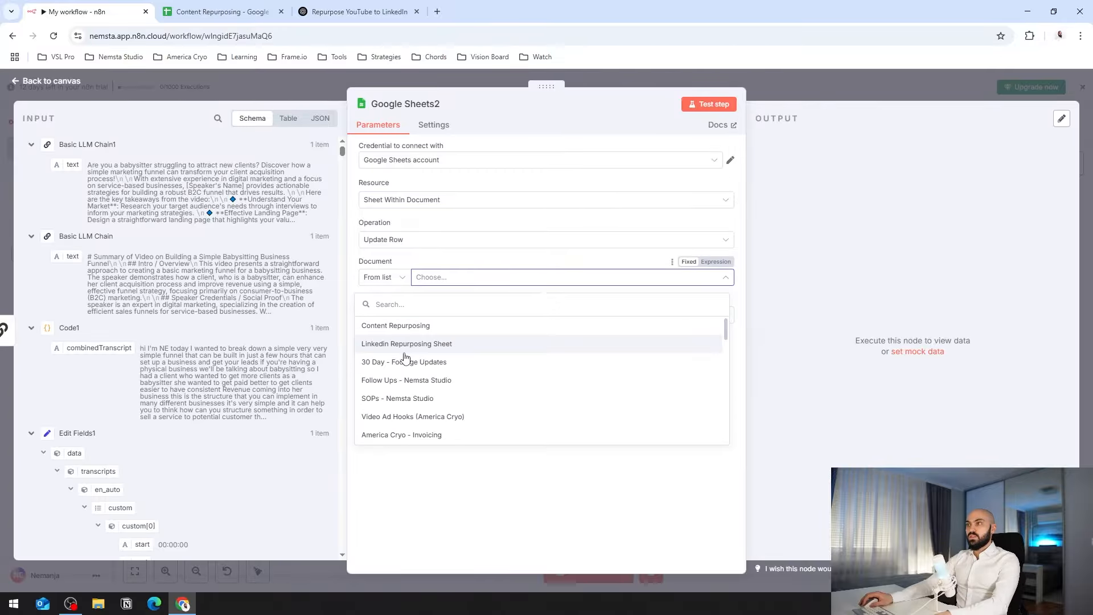
click(400, 326)
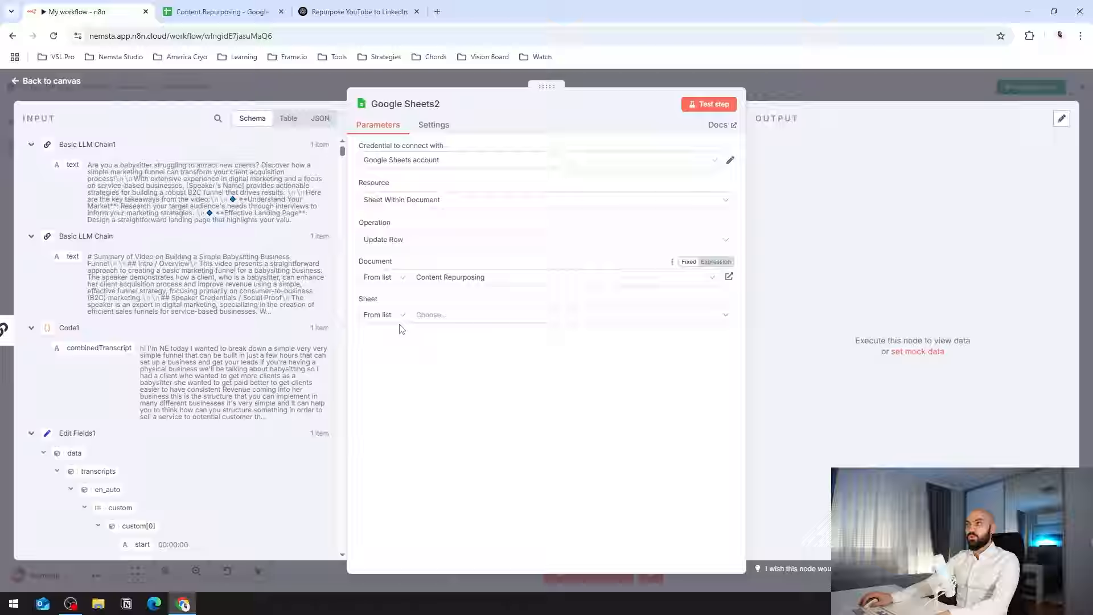
click(444, 317)
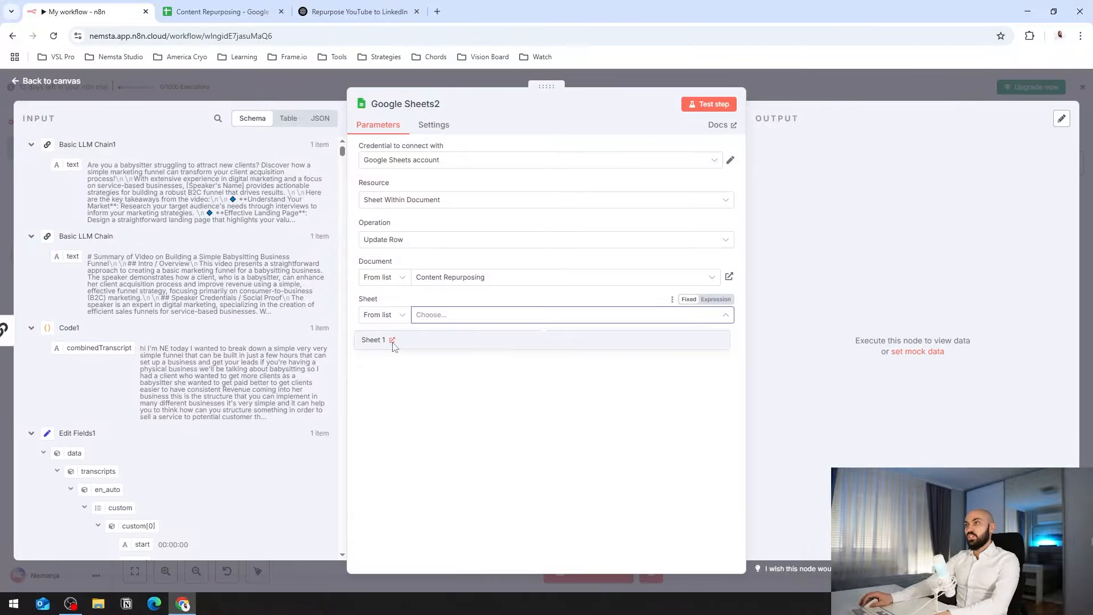
click(376, 339)
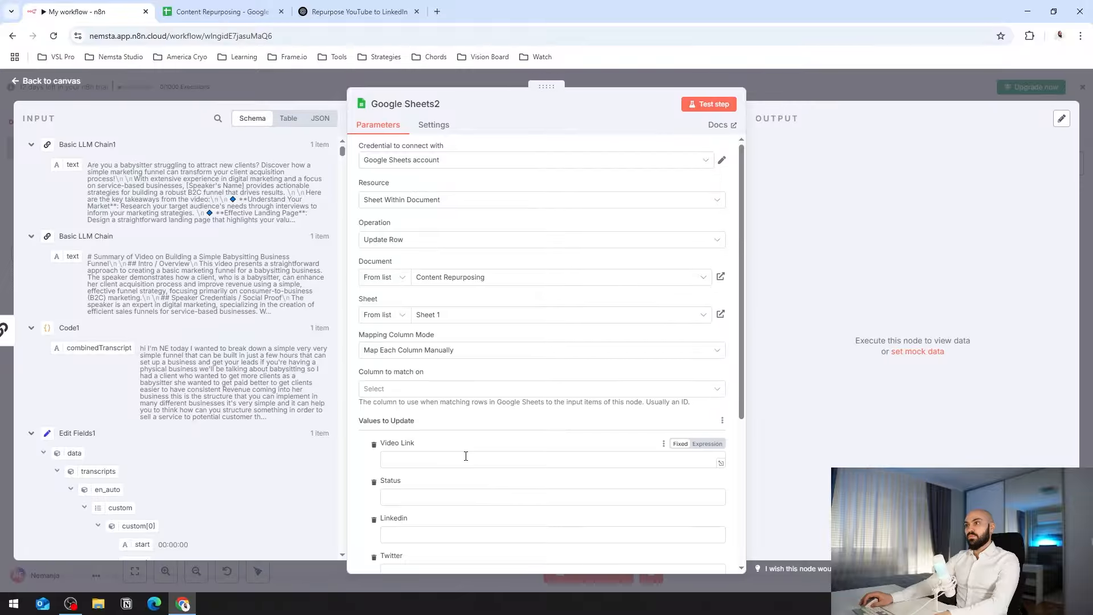
click(389, 389)
click(402, 418)
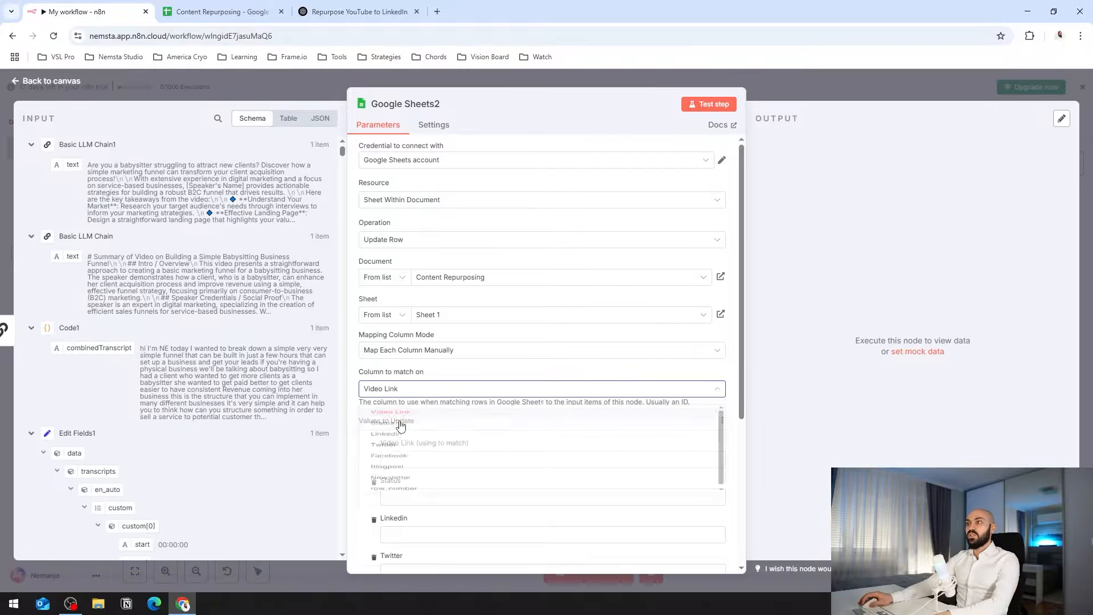
Map the Video Link match value to yt_link from the Edit Fields node, {{ $('Edit Fields').item.json.yt_link }}.
click(232, 7)
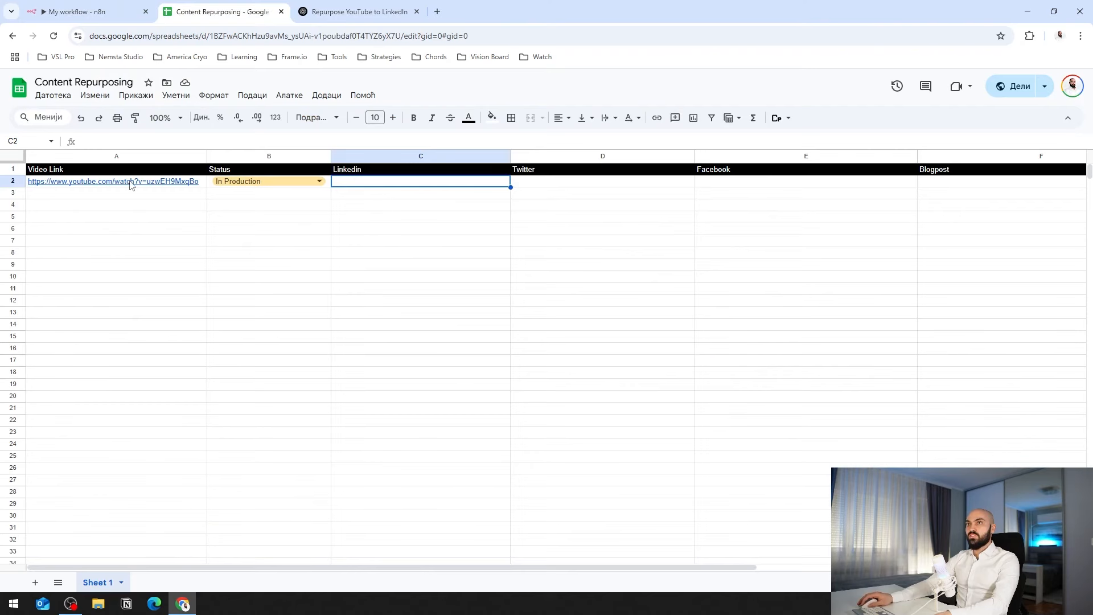
click(85, 11)
click(454, 347)
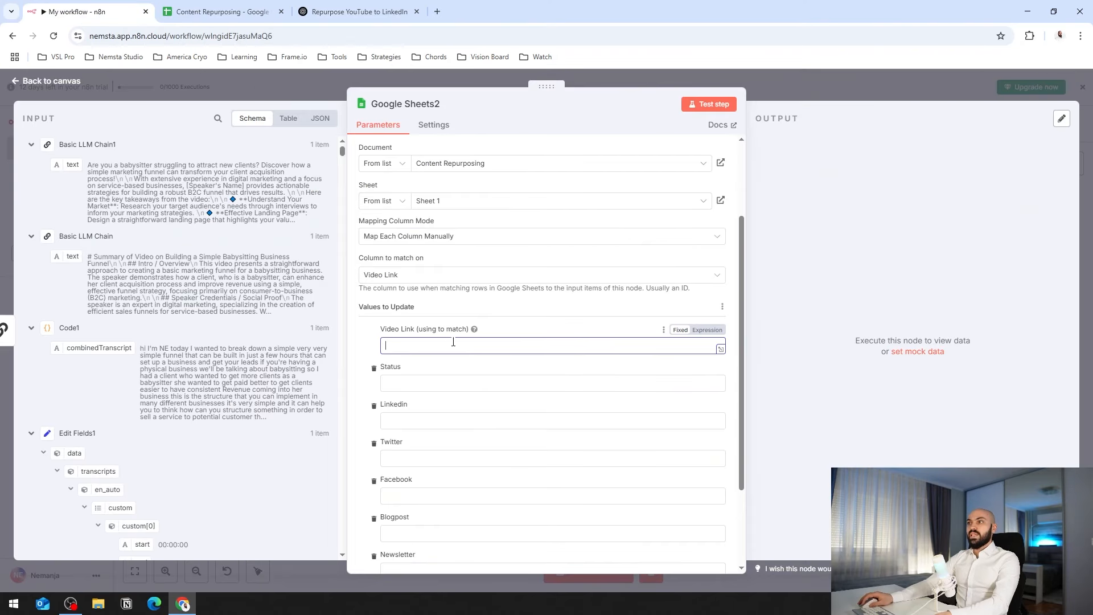
click(31, 432)
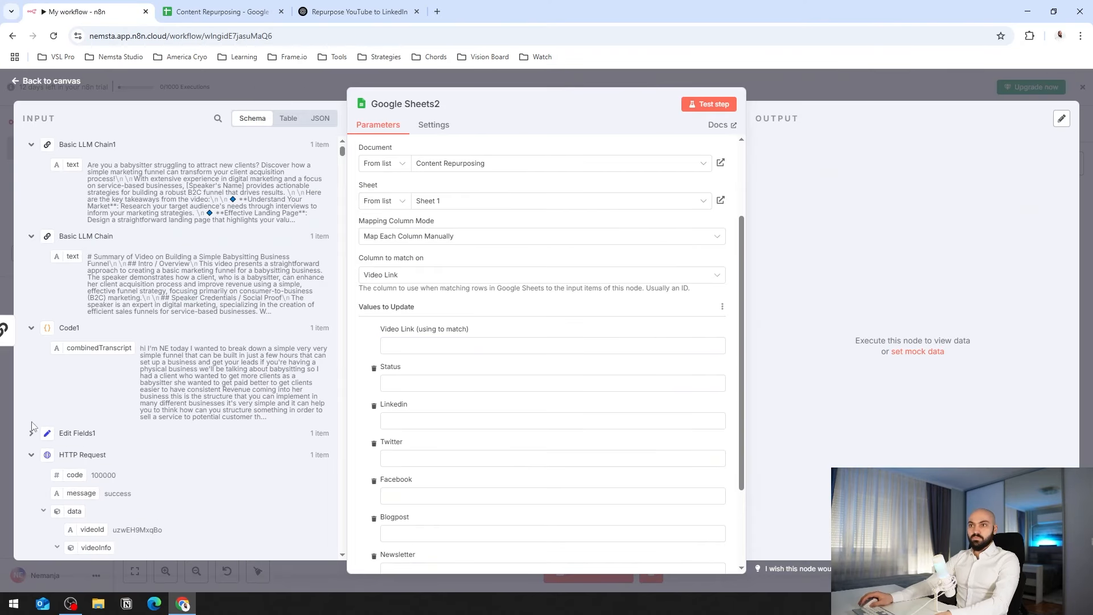
scroll(31, 409, down, 5)
click(28, 175)
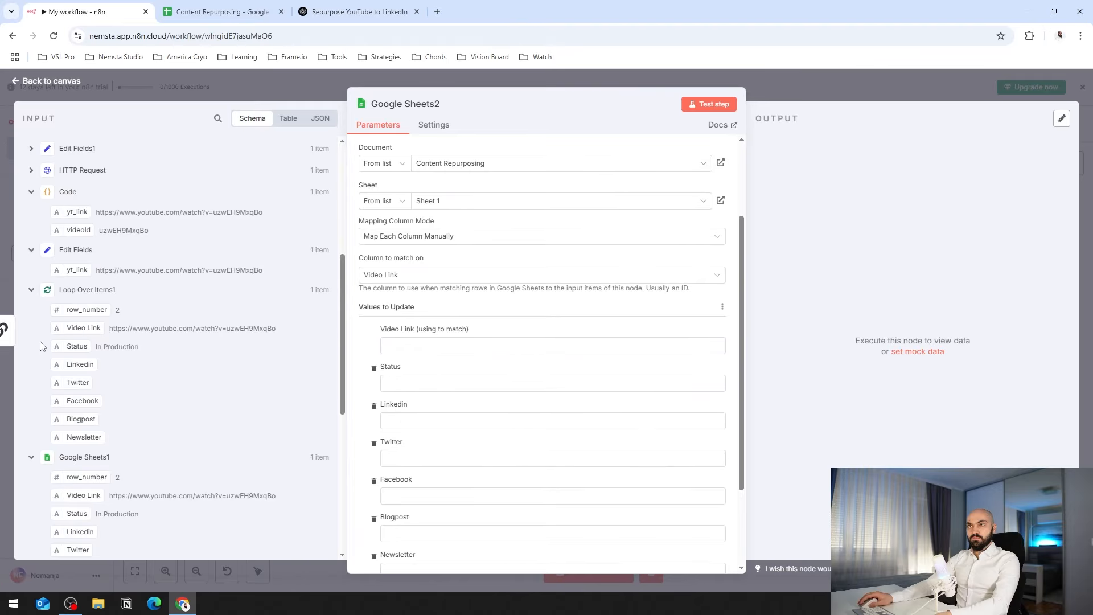
drag(70, 273, 449, 345)
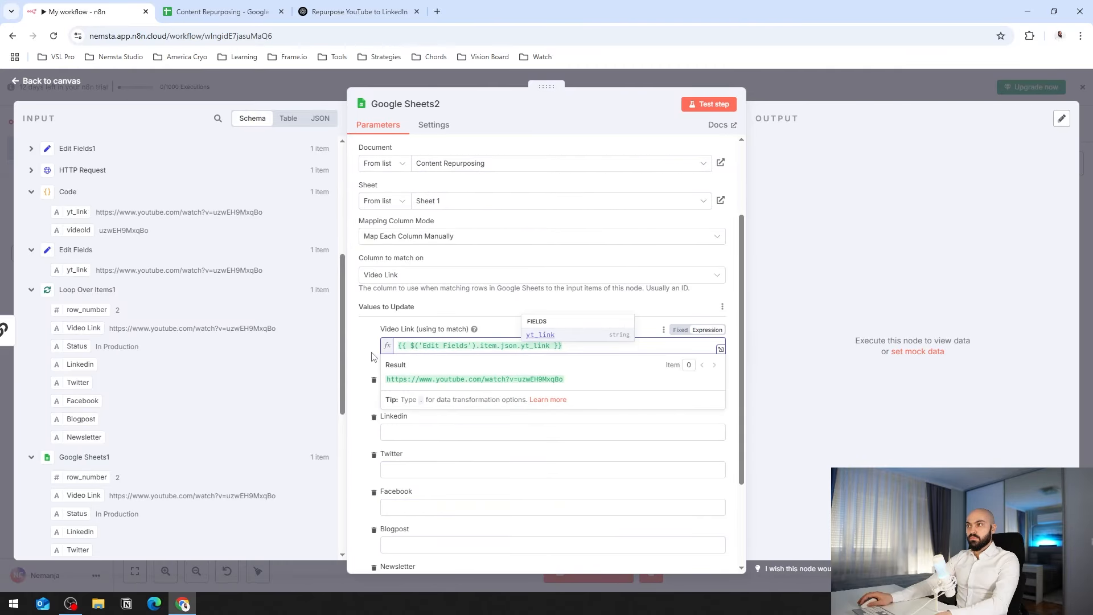
Check the Status column in the Content Repurposing spreadsheet, and set the n8n Google Sheets update node's Status value to Done.
click(366, 357)
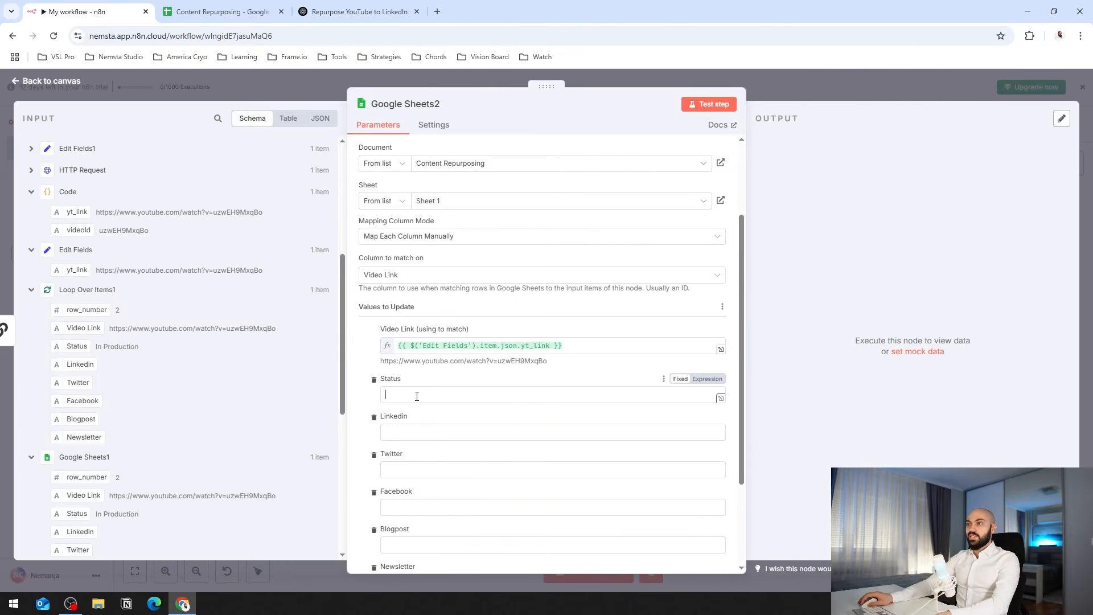
click(280, 196)
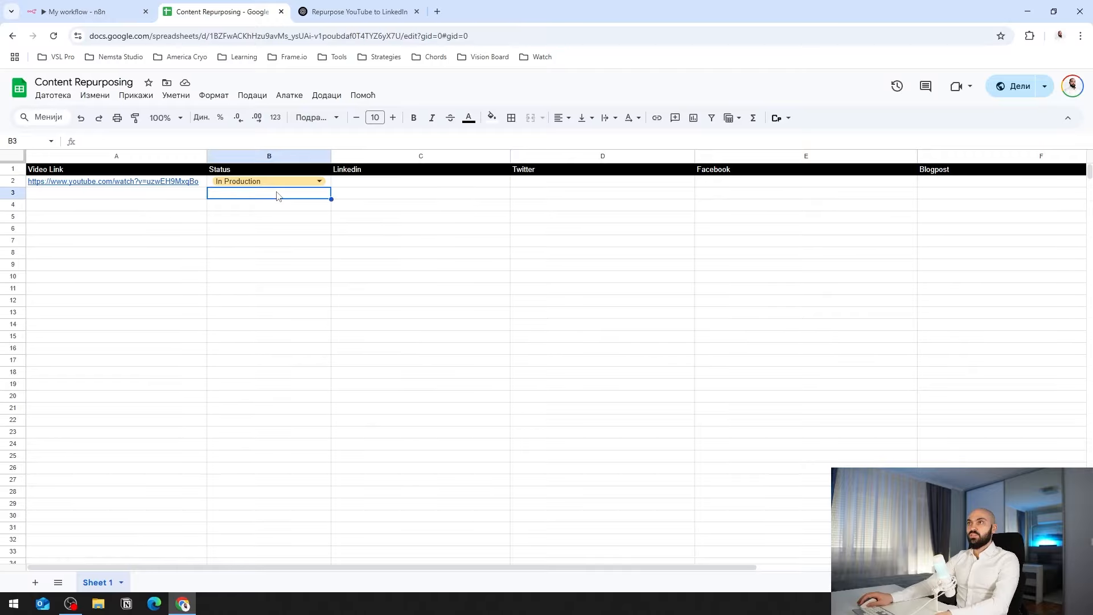
click(305, 182)
click(241, 286)
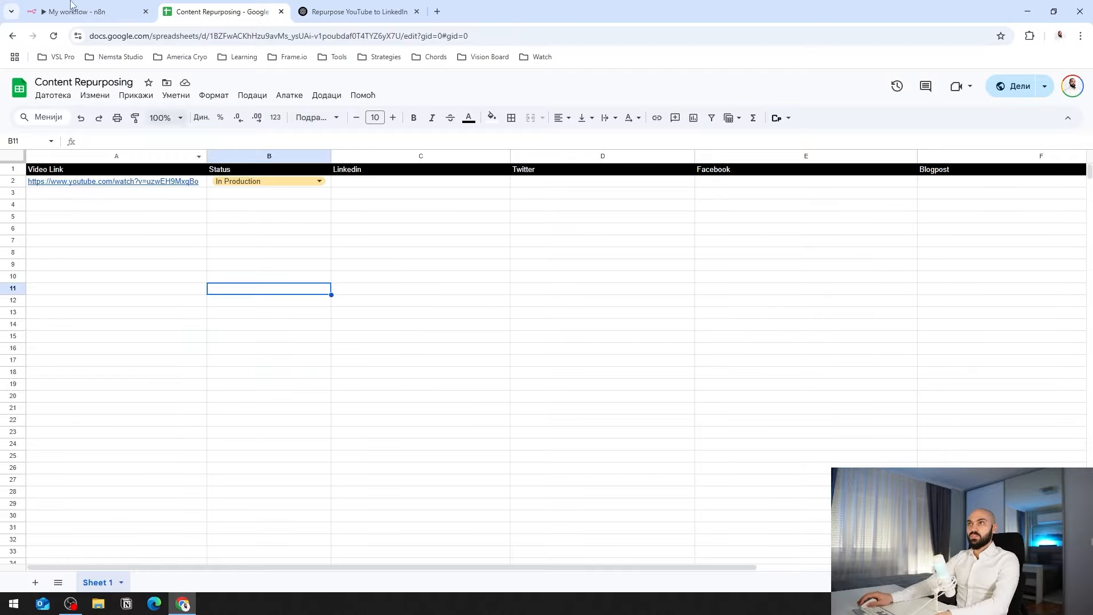
click(76, 11)
click(452, 393)
text(Done)
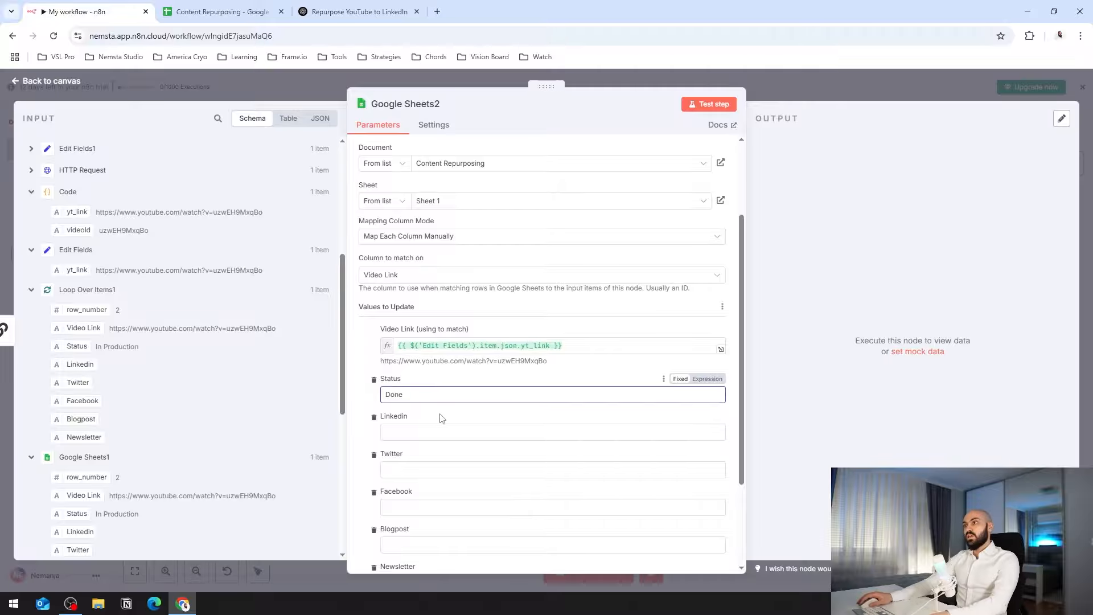
Map the node's Linkedin value to the text output of Basic LLM Chain1, {{ $json.text }}.
click(417, 432)
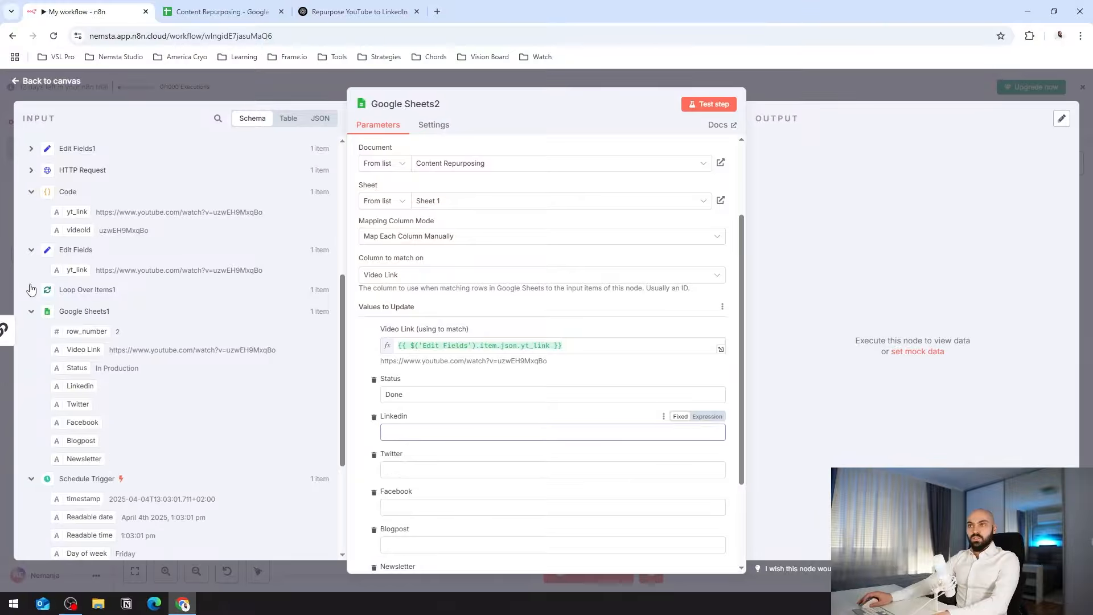
scroll(45, 279, up, 5)
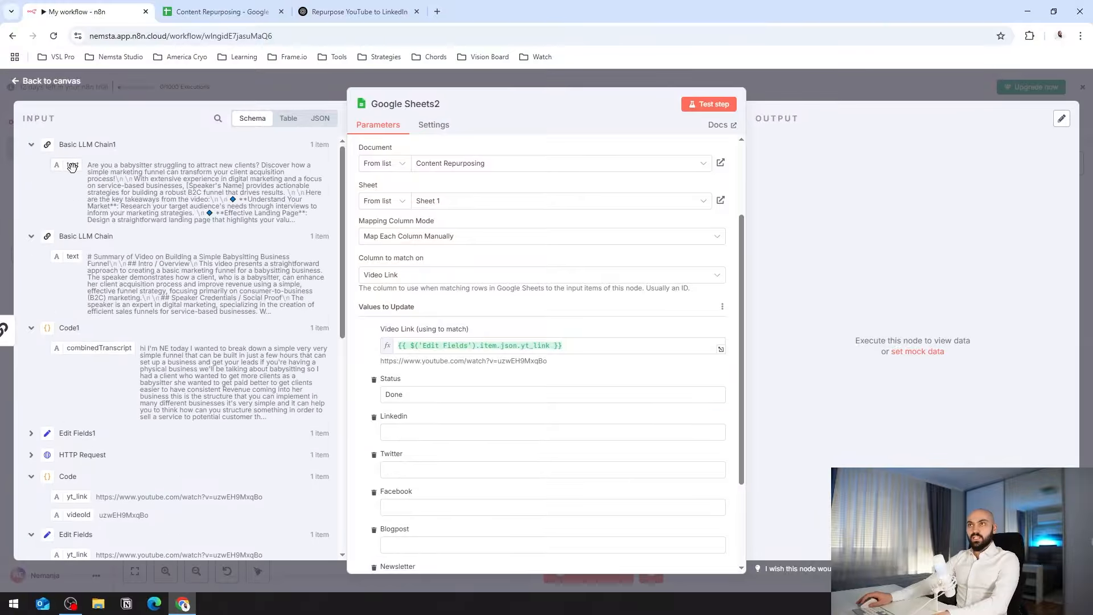
drag(78, 168, 435, 434)
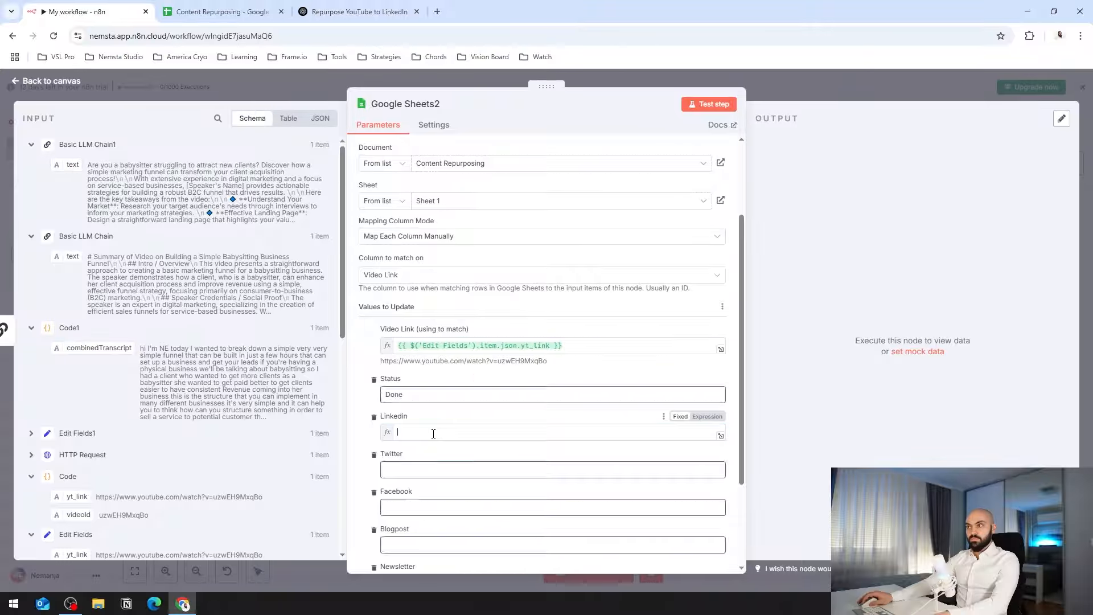
click(366, 447)
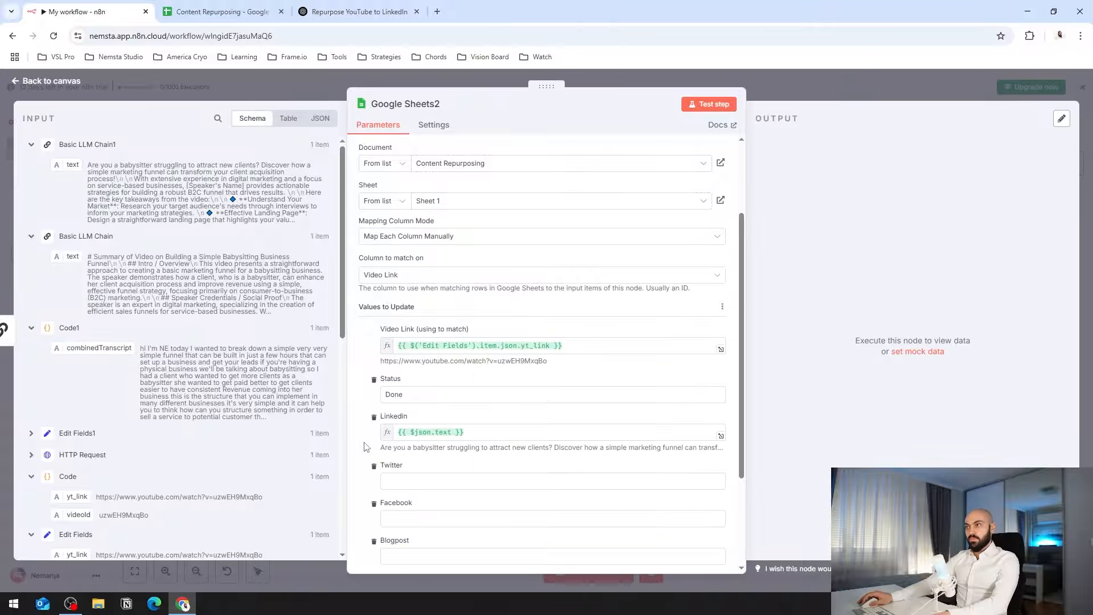
scroll(377, 452, down, 3)
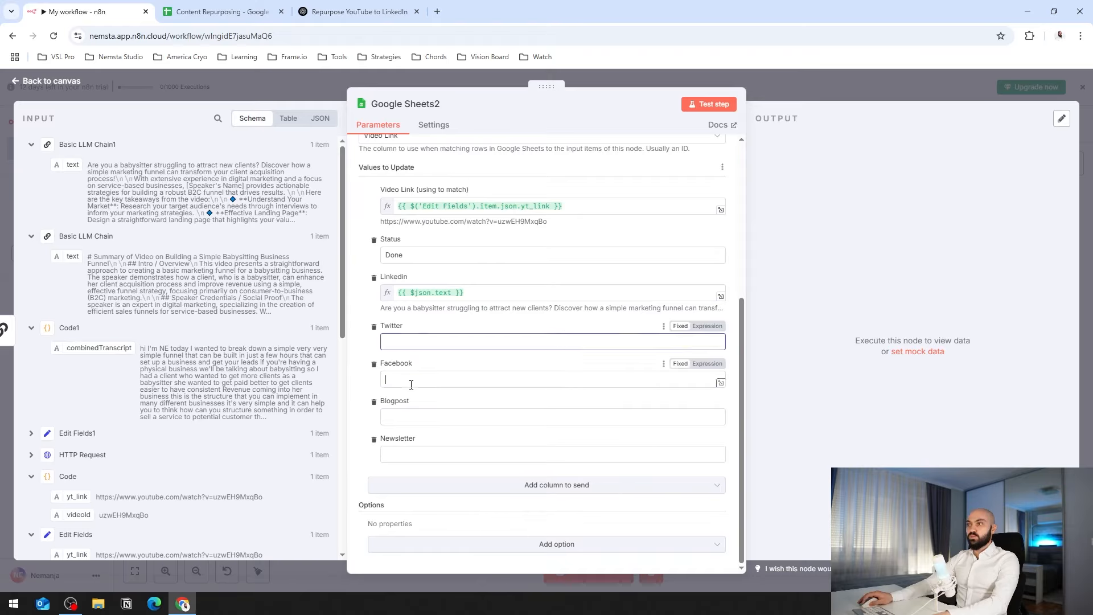
Leave the Twitter, Facebook, Blogpost and Newsletter values empty and test the Google Sheets update node.
click(402, 451)
click(222, 12)
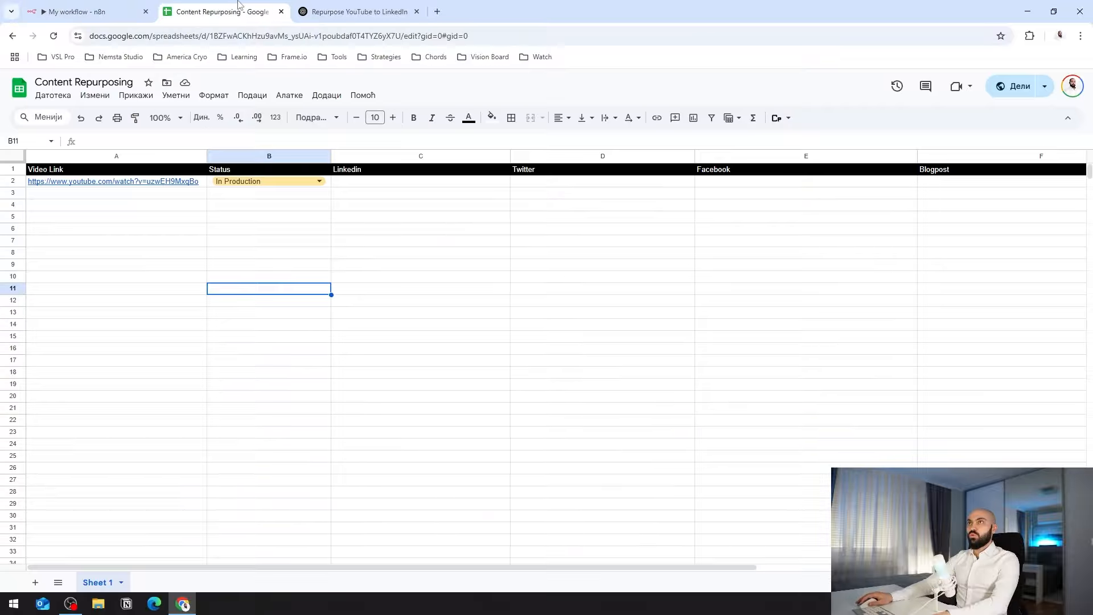
click(85, 12)
click(713, 107)
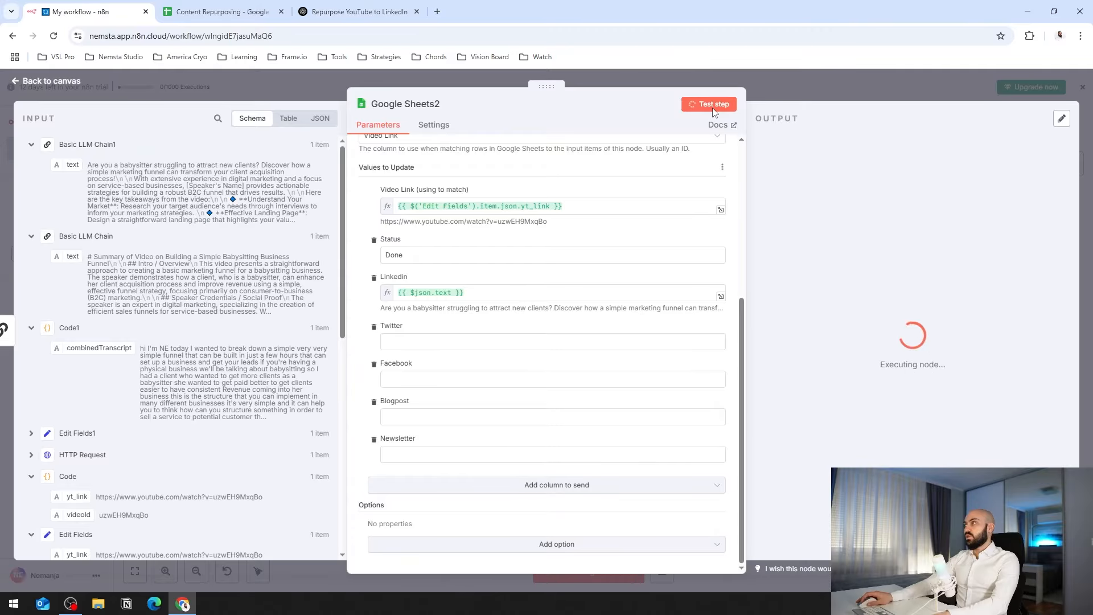
scroll(694, 342, up, 5)
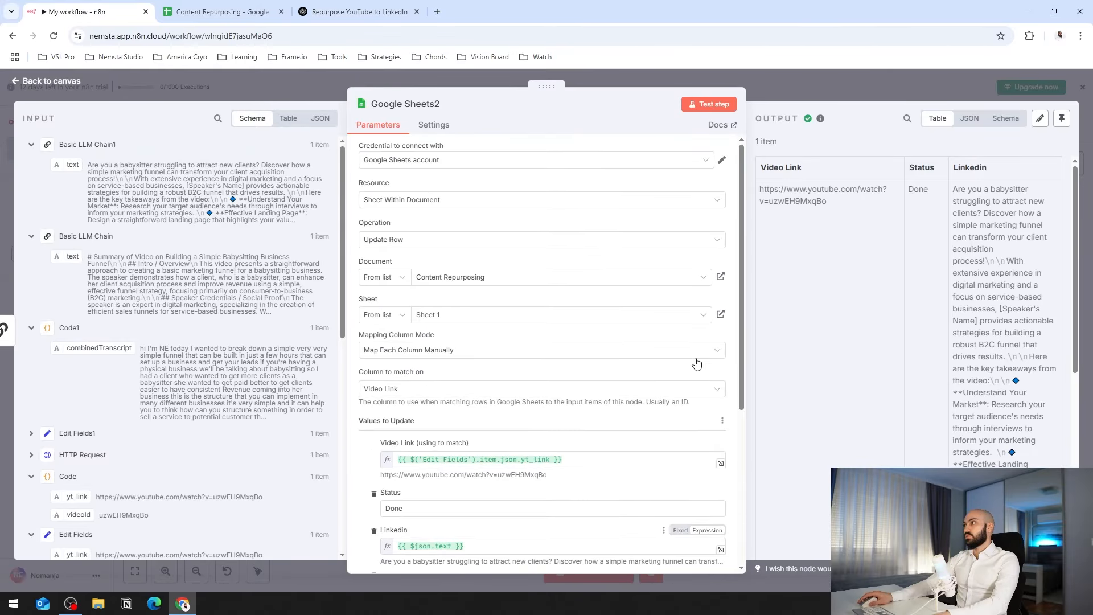
In the Content Repurposing spreadsheet, wrap the text of the LinkedIn post in cell C2 and widen column C.
click(222, 12)
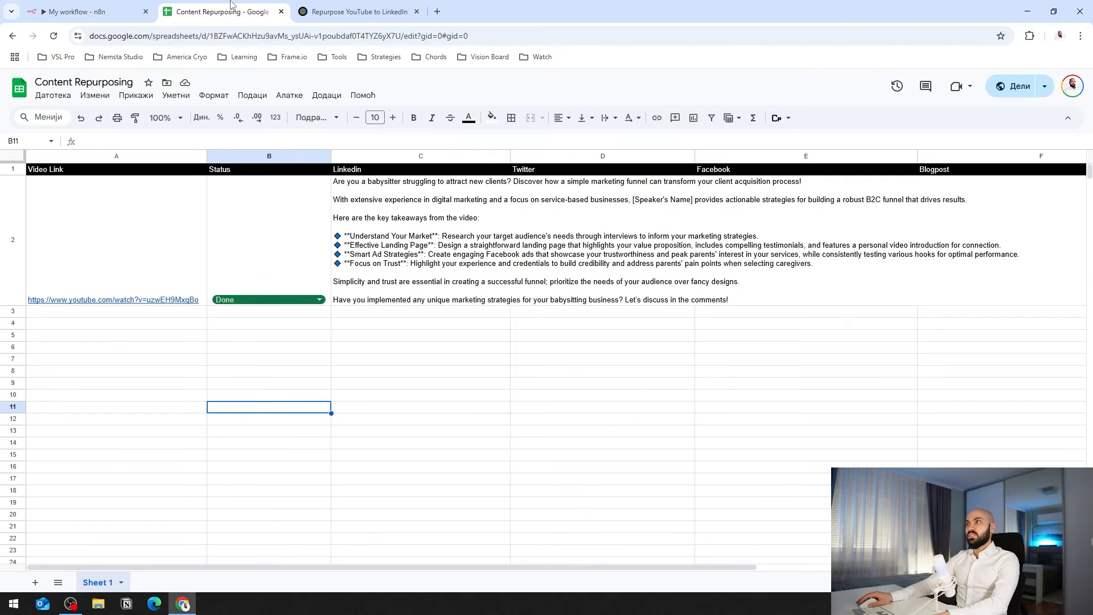
click(370, 251)
click(609, 118)
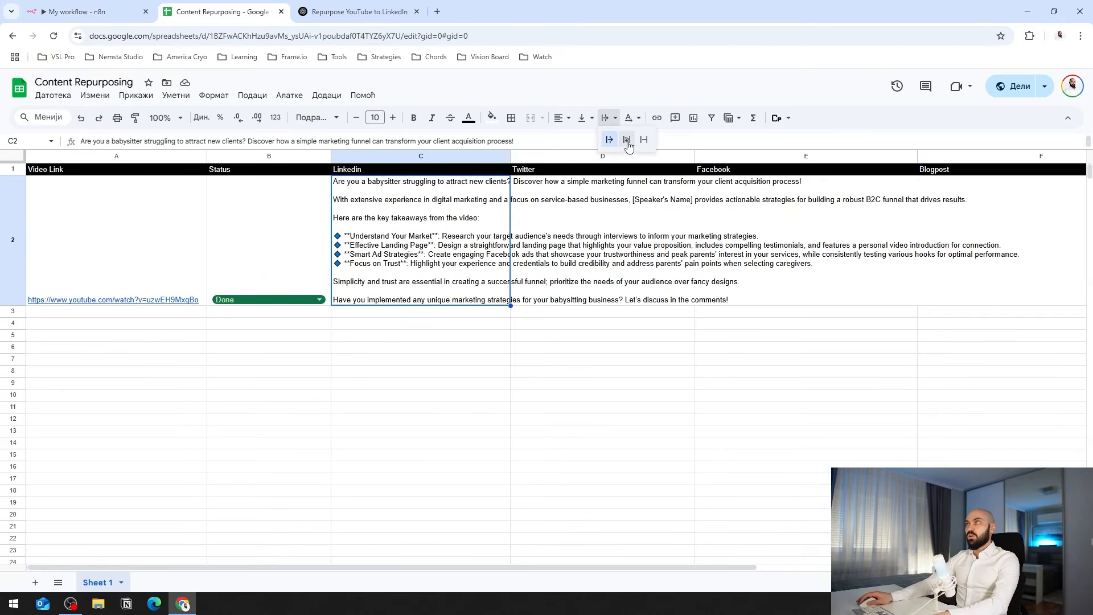
click(628, 141)
drag(510, 155, 568, 155)
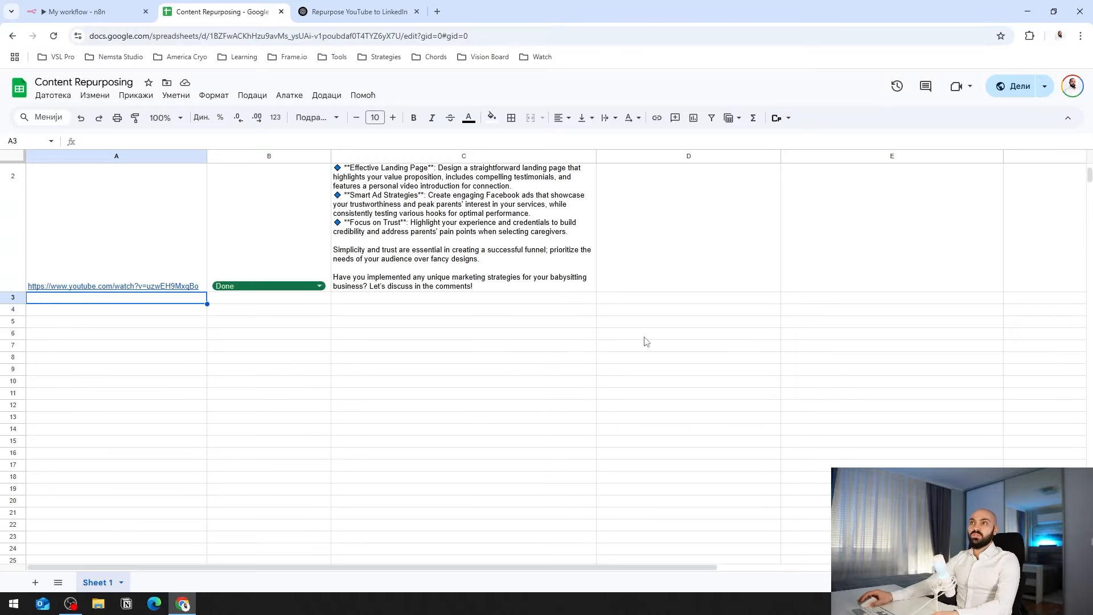
Switch back to n8n and look over the complete workflow on the canvas.
click(76, 6)
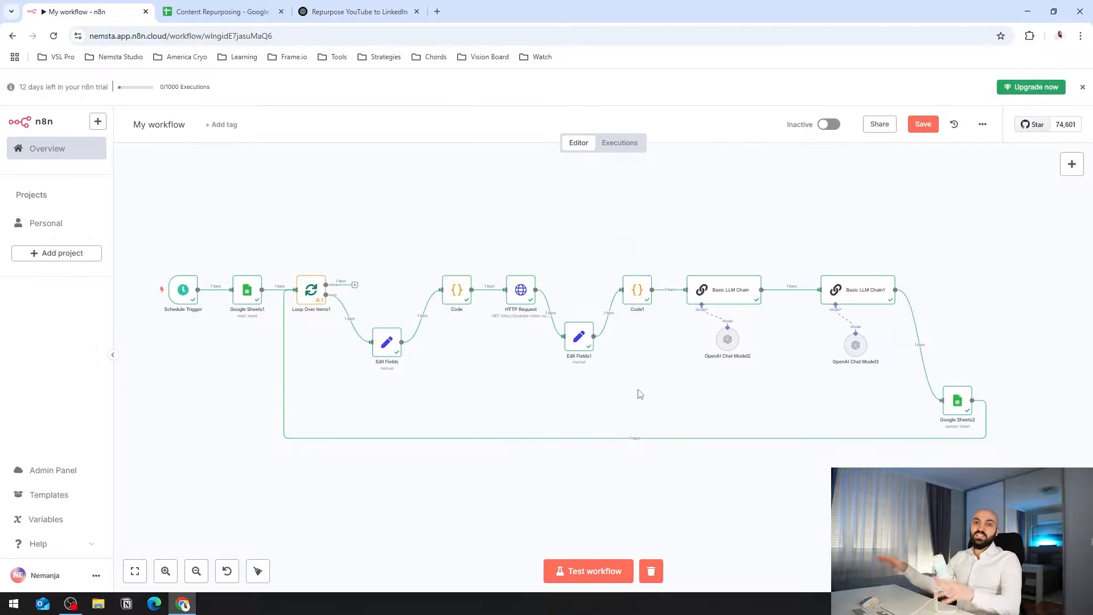
drag(539, 486, 554, 503)
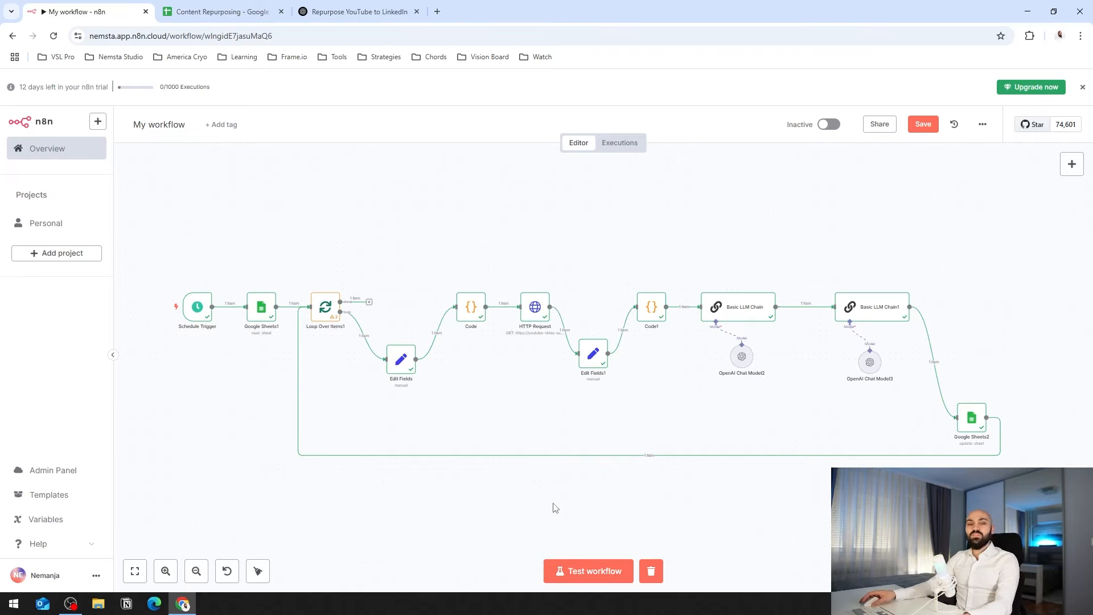